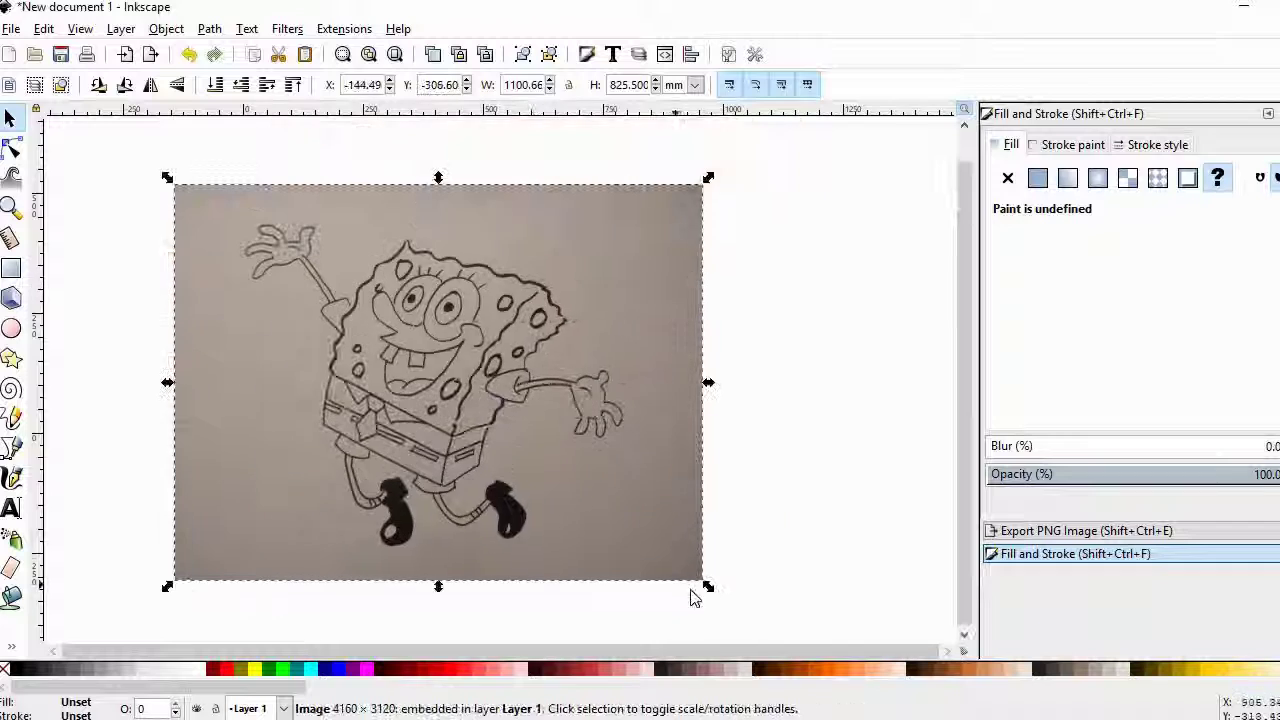
# Scale the embedded SpongeBob photo down to about 376 × 282 mm and place it over the page.
pyautogui.moveTo(385, 335); pyautogui.dragTo(402, 407)
pyautogui.moveTo(446, 449); pyautogui.dragTo(374, 396)
pyautogui.moveTo(321, 345)
pyautogui.mouseDown()
pyautogui.moveTo(333, 395)
pyautogui.moveTo(290, 340)
pyautogui.moveTo(298, 355)
pyautogui.mouseUp()
# Trace the photo into a single-scan path using brightness cutoff with a threshold of 0.450.
pyautogui.click(287, 29)
pyautogui.click(206, 242)
pyautogui.click(290, 28)
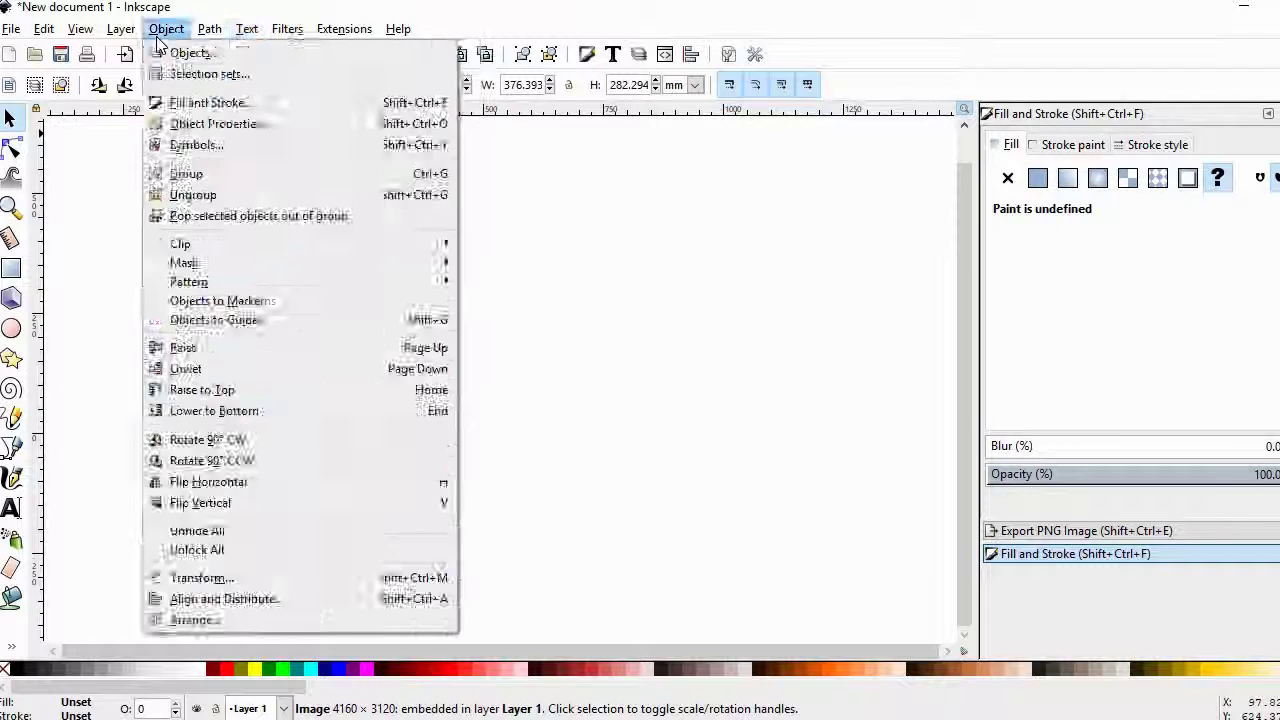
pyautogui.click(265, 93)
pyautogui.click(921, 404)
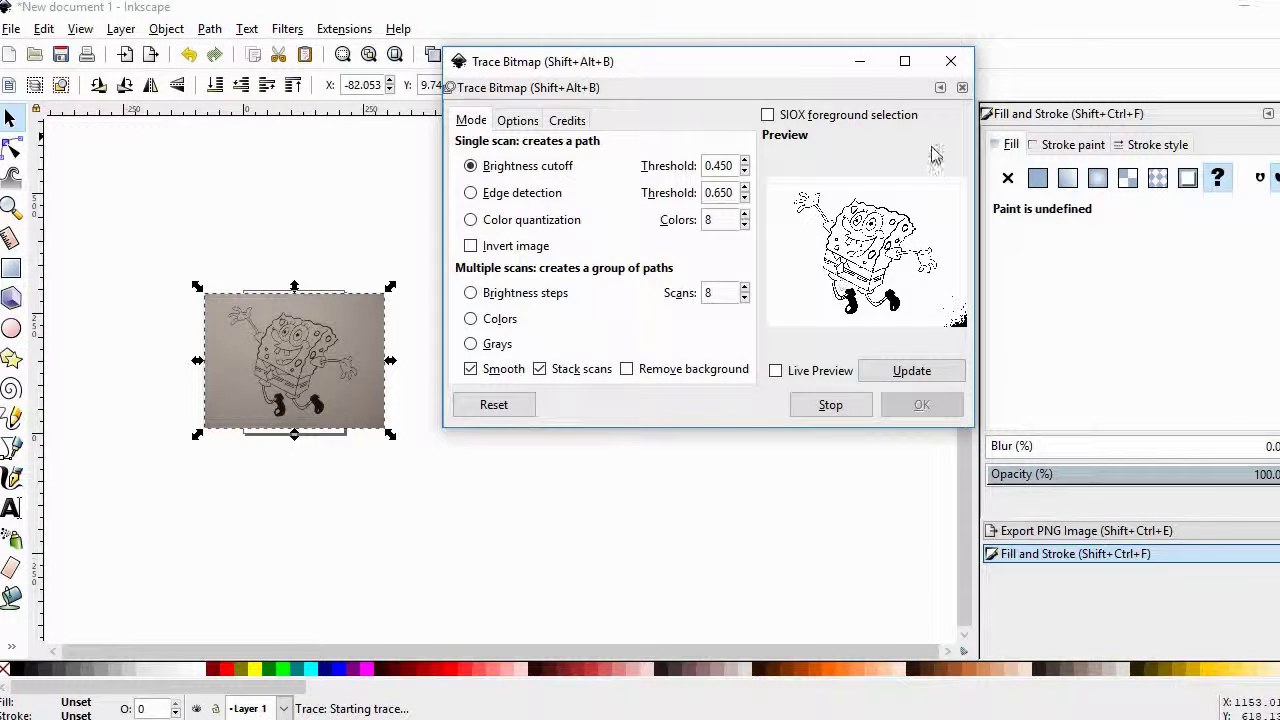
# Delete the original photo so only the traced line art remains, and shift the traced drawing slightly up the canvas.
pyautogui.moveTo(253, 327); pyautogui.dragTo(432, 392)
pyautogui.press('Delete')
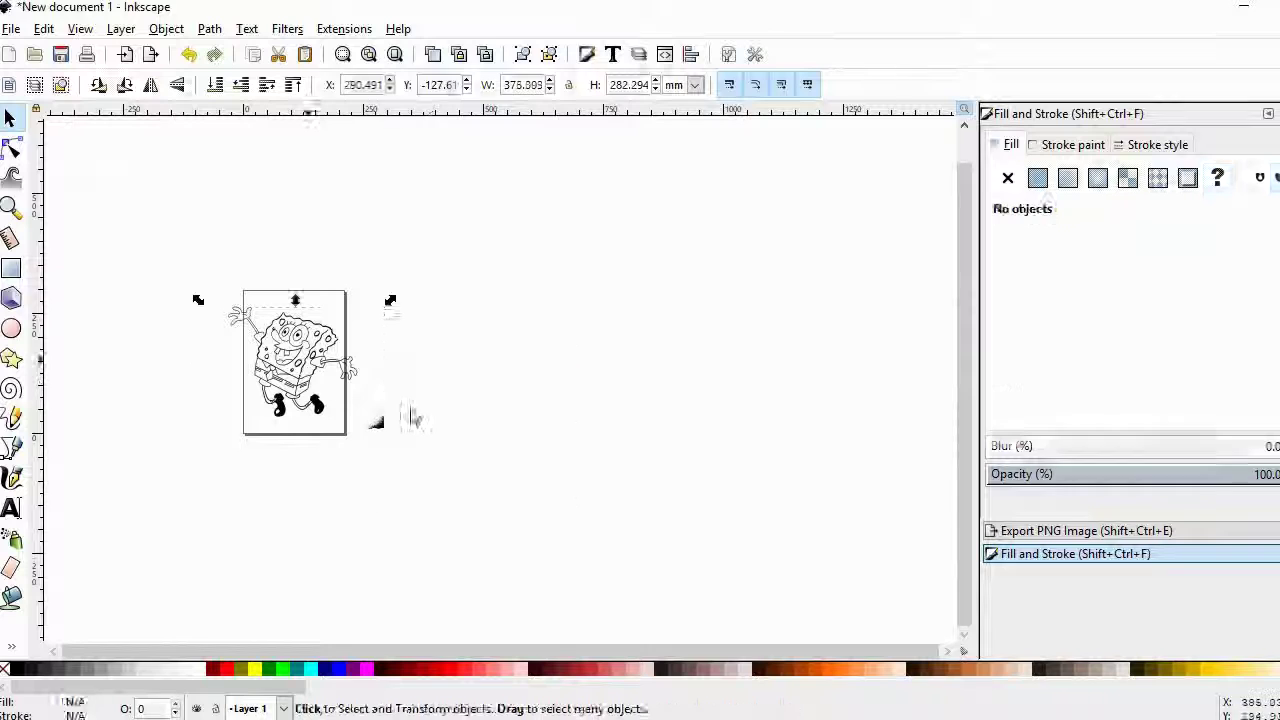
pyautogui.moveTo(300, 352); pyautogui.dragTo(305, 311)
# Set up a PNG export with the selected traced drawing as the export area.
pyautogui.click(11, 28)
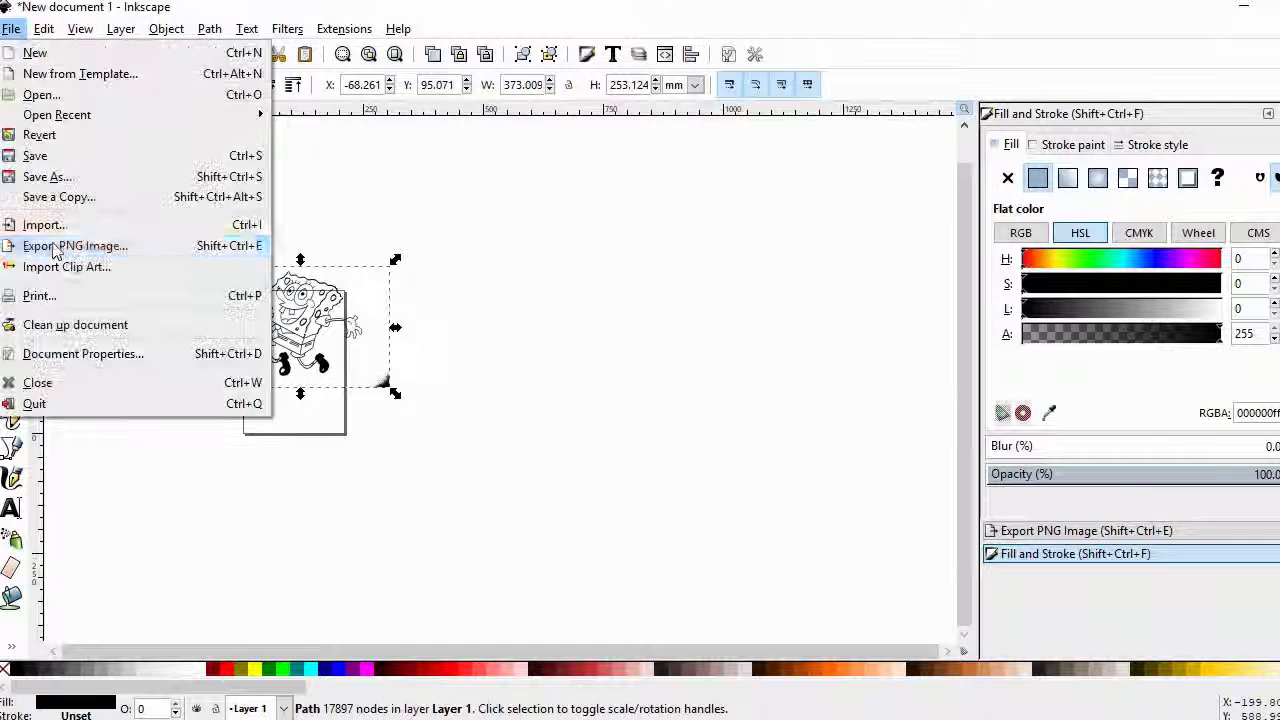
pyautogui.click(80, 245)
pyautogui.click(1025, 167)
pyautogui.click(1177, 167)
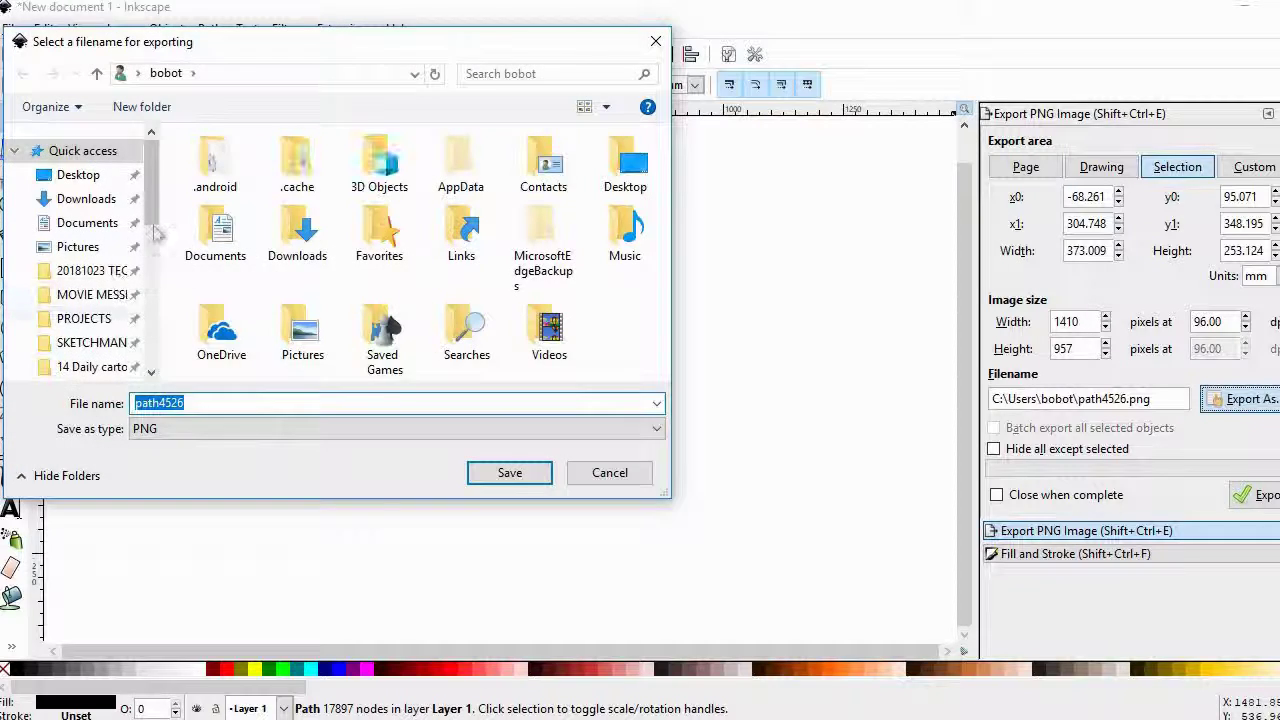
# Export the drawing as "Spongebob extract ink" PNG into the 021 Watercolor Spongebob folder.
pyautogui.click(108, 343)
pyautogui.scroll(-3, 409, 286)
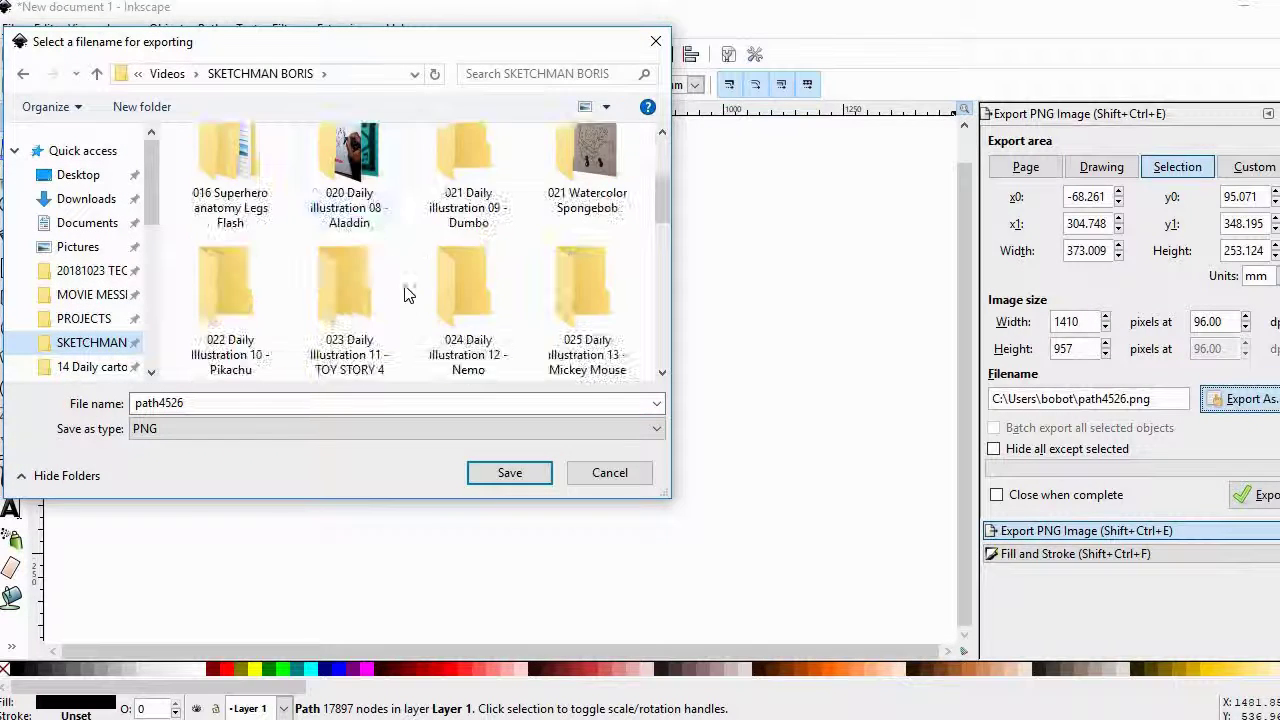
pyautogui.doubleClick(565, 190)
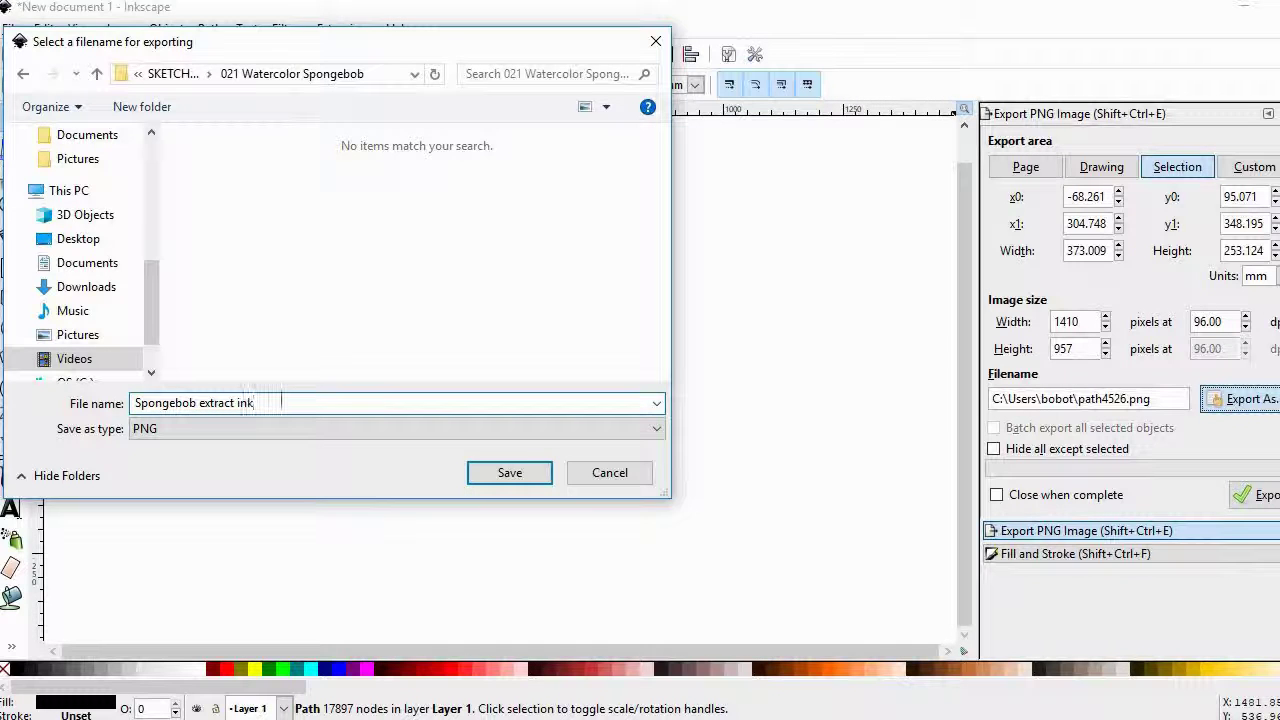
pyautogui.click(520, 470)
pyautogui.click(1252, 495)
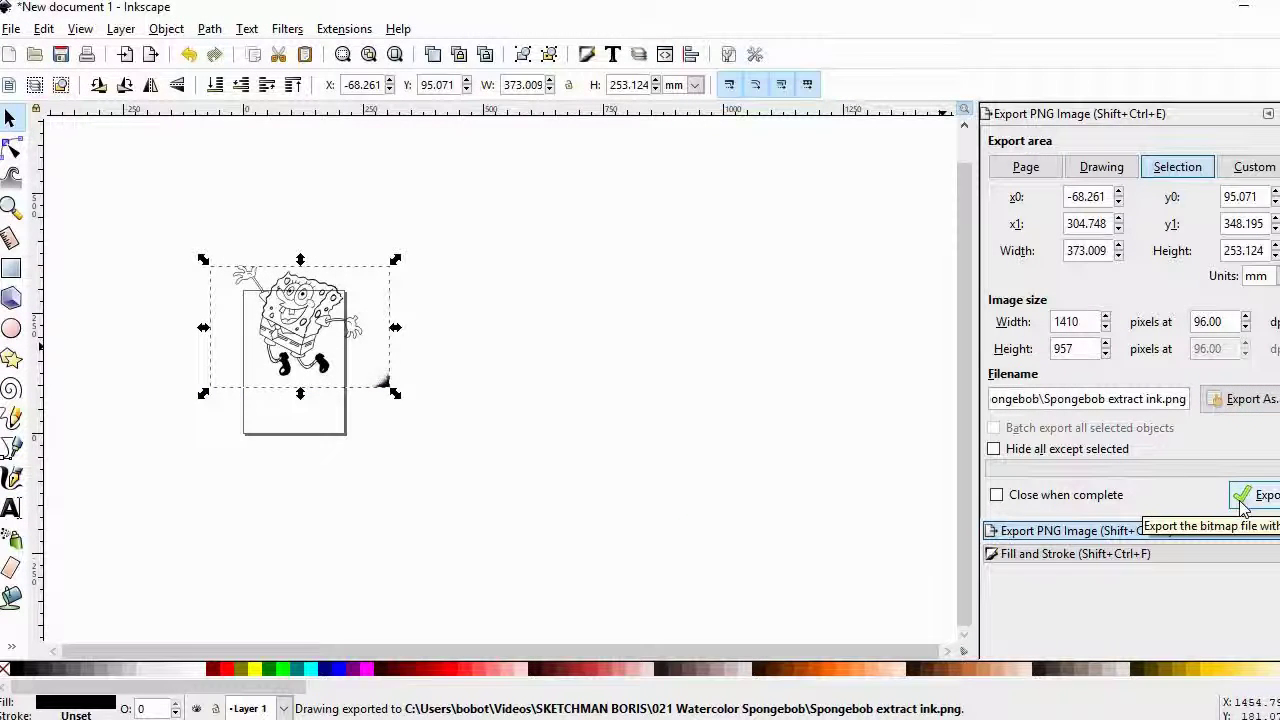
# Close Inkscape without saving the document, and create a new 1280 × 720 px, 350 dpi canvas in Clip Studio Paint.
pyautogui.hotkey('ctrl', 'q')
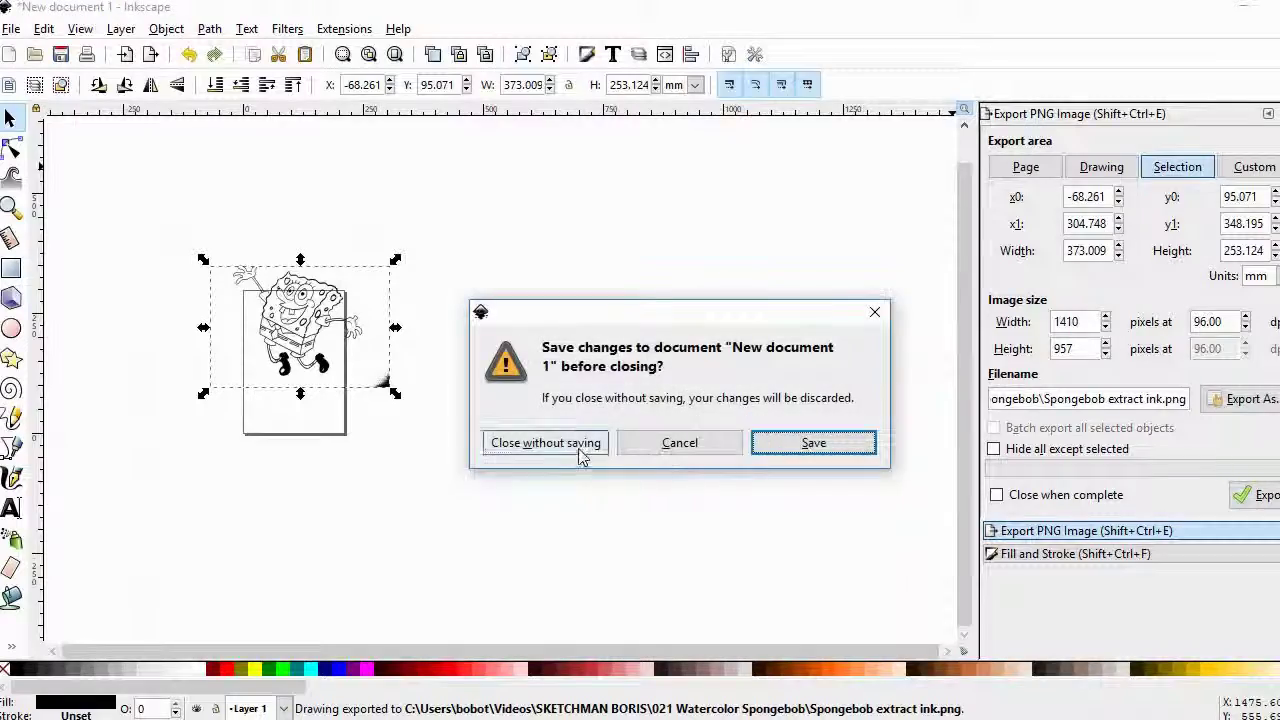
pyautogui.click(543, 443)
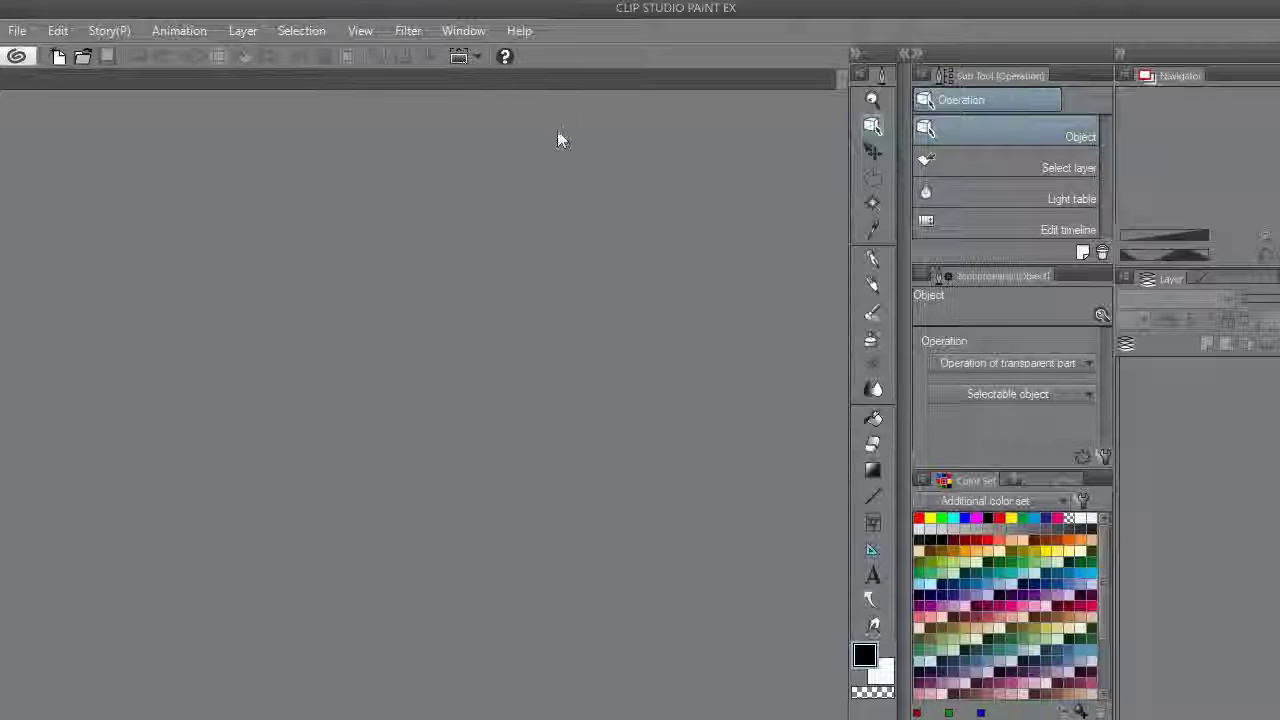
pyautogui.click(17, 31)
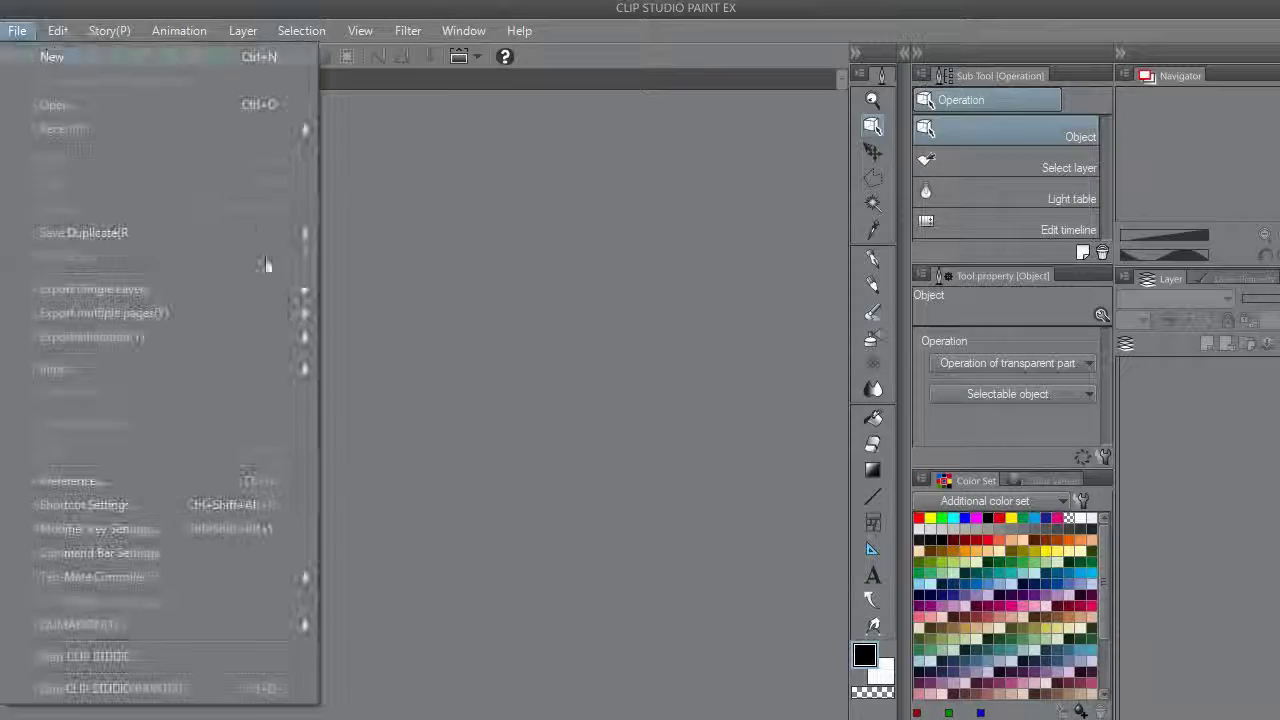
pyautogui.click(74, 61)
pyautogui.hotkey('ctrl', 'n')
pyautogui.press('Return')
# Import the extracted SpongeBob ink image from the 021 Watercolor Spongebob folder onto the canvas.
pyautogui.click(17, 34)
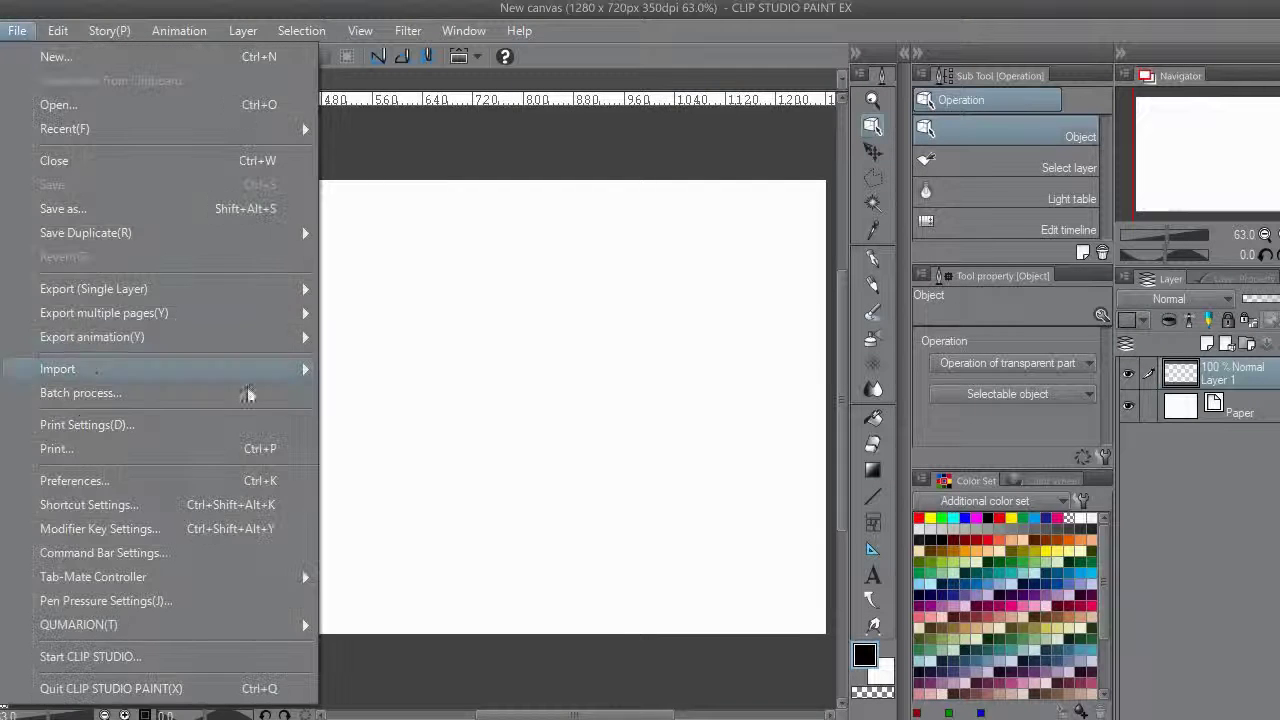
pyautogui.moveTo(86, 369)
pyautogui.click(372, 369)
pyautogui.click(163, 42)
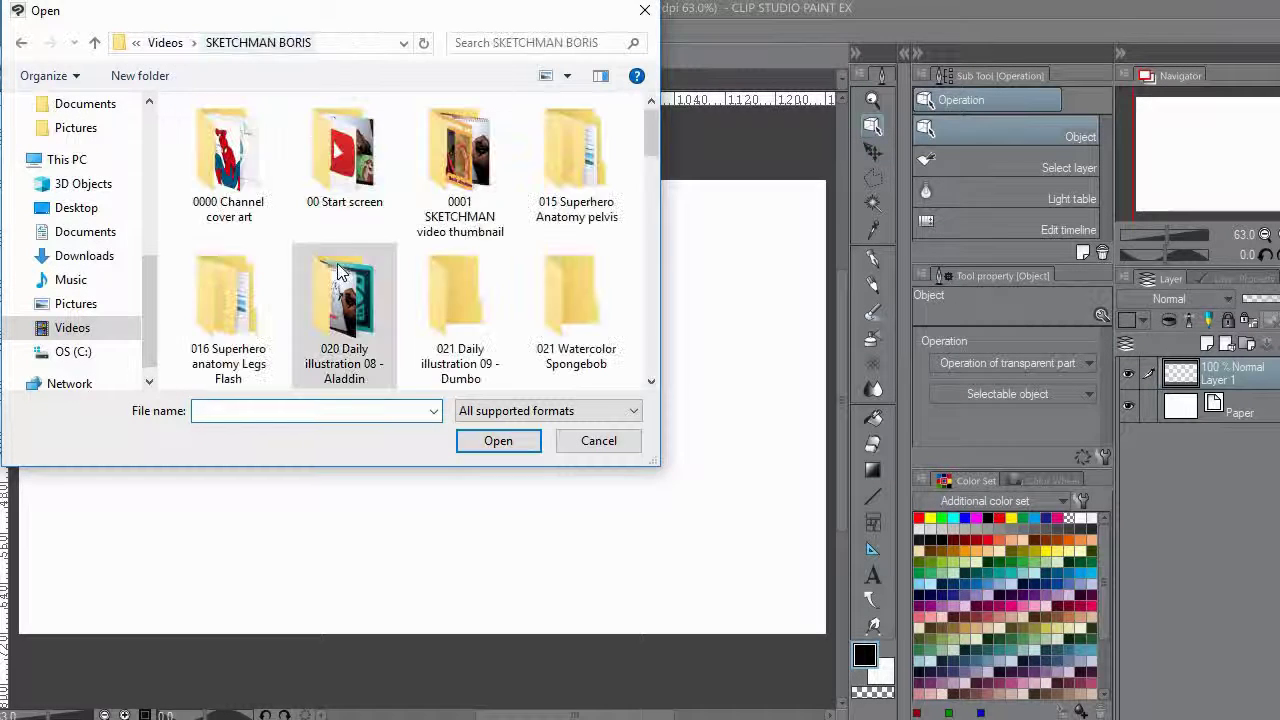
pyautogui.doubleClick(580, 295)
pyautogui.moveTo(349, 160); pyautogui.dragTo(412, 268)
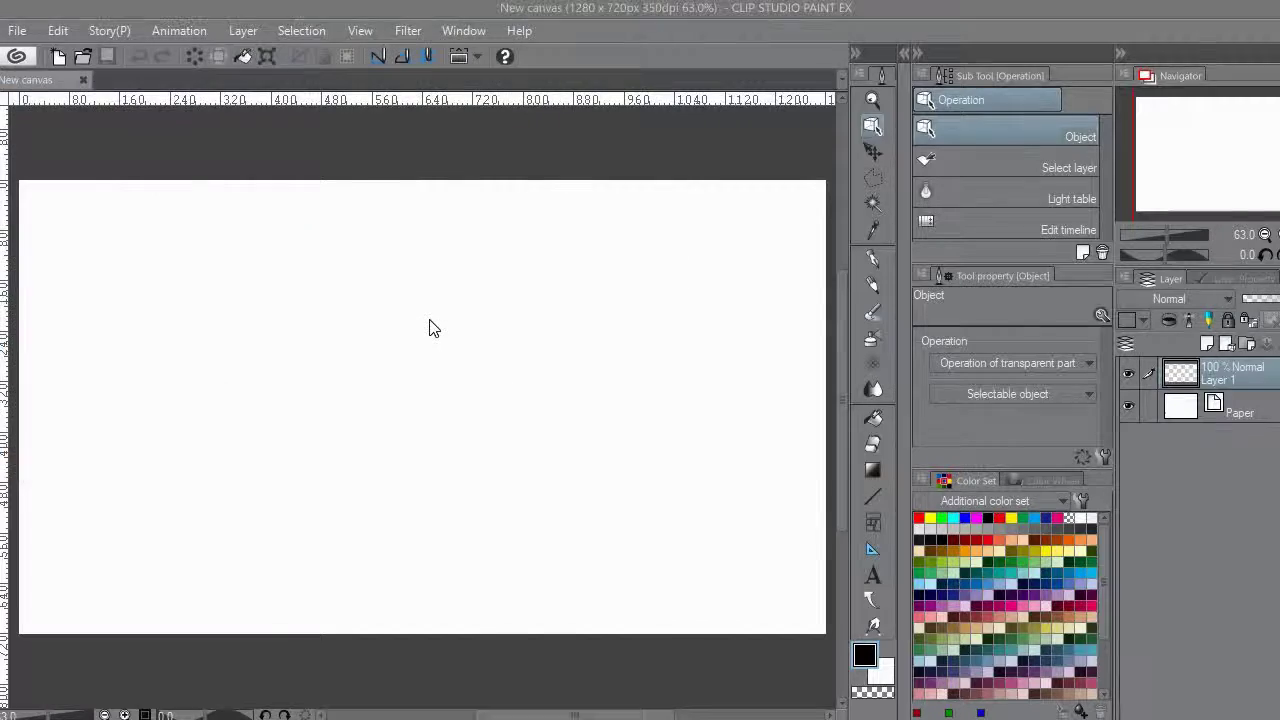
# Scale and position the imported line art within the canvas, slightly right of centre, and make Layer 1 active.
pyautogui.scroll(-3, 431, 323)
pyautogui.moveTo(108, 167); pyautogui.dragTo(268, 276)
pyautogui.moveTo(480, 420); pyautogui.dragTo(488, 384)
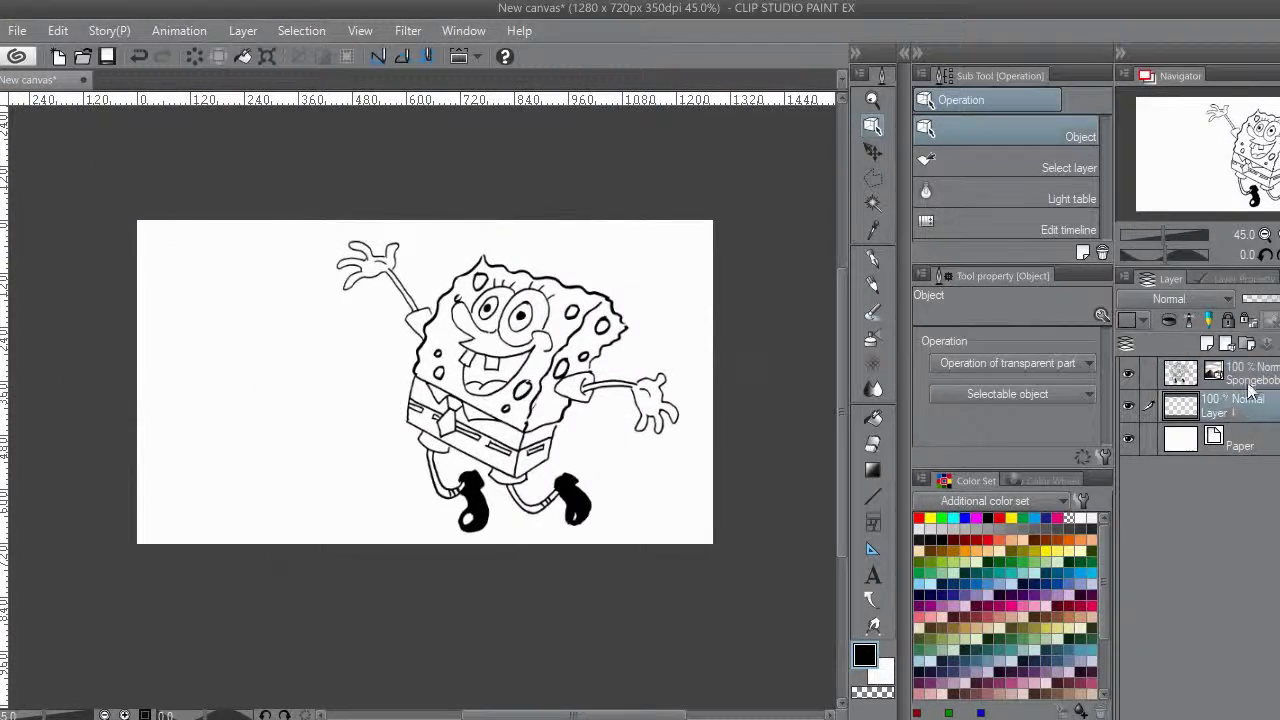
pyautogui.click(1255, 418)
# In File Explorer, find the 013 Daily illustration SpongeBob folder inside UPLOADED and open the 27-spongebob-squarepants reference picture.
pyautogui.moveTo(520, 632)
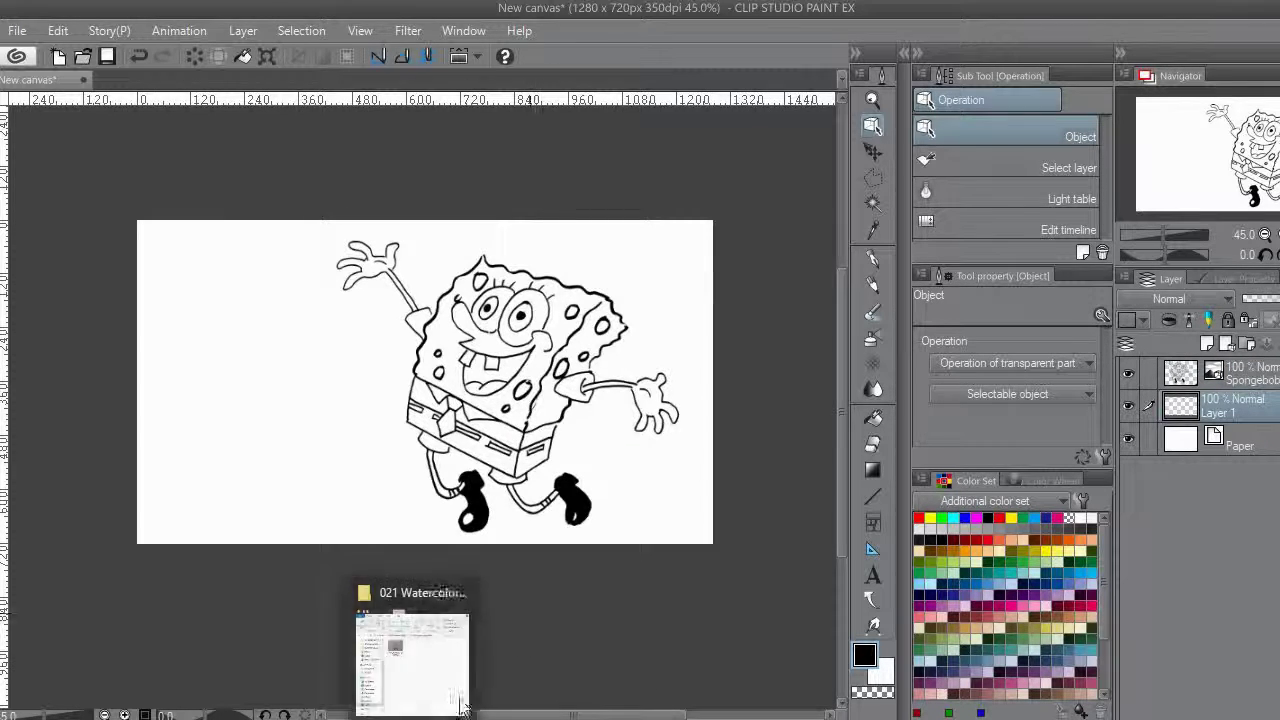
pyautogui.click(415, 640)
pyautogui.click(265, 158)
pyautogui.scroll(-3, 380, 583)
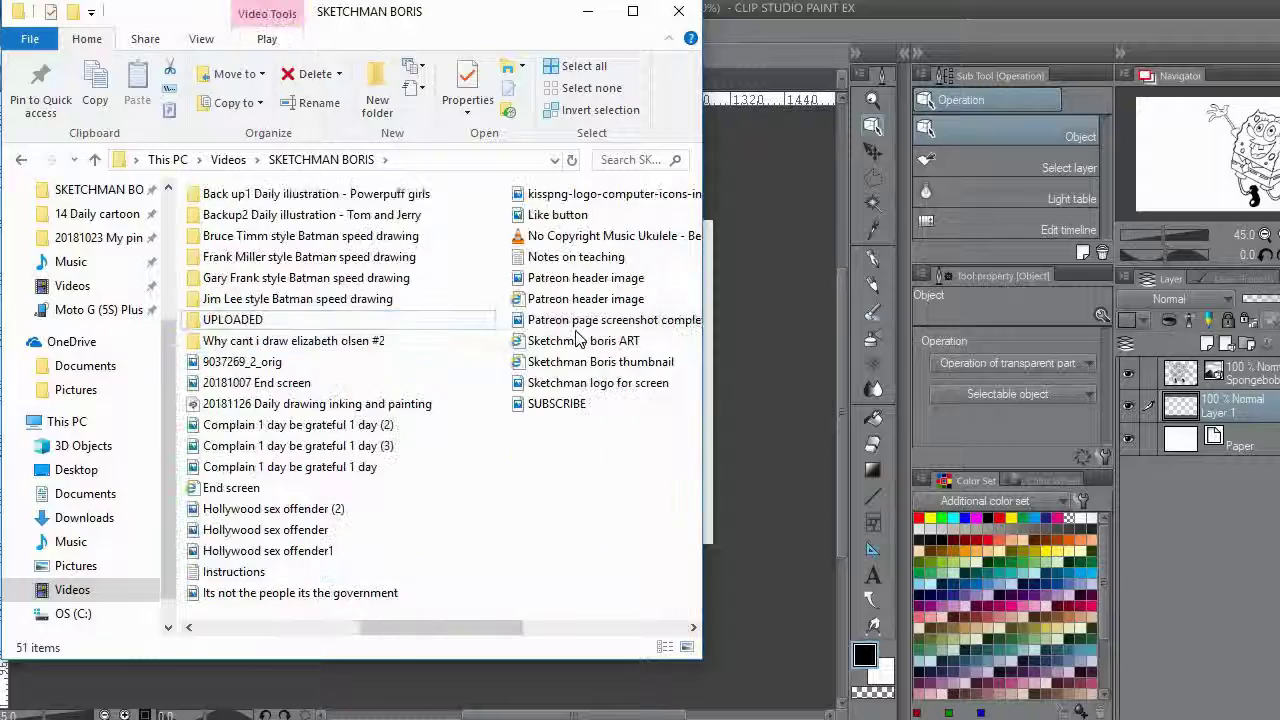
pyautogui.doubleClick(228, 319)
pyautogui.scroll(-5, 357, 360)
pyautogui.scroll(5, 530, 475)
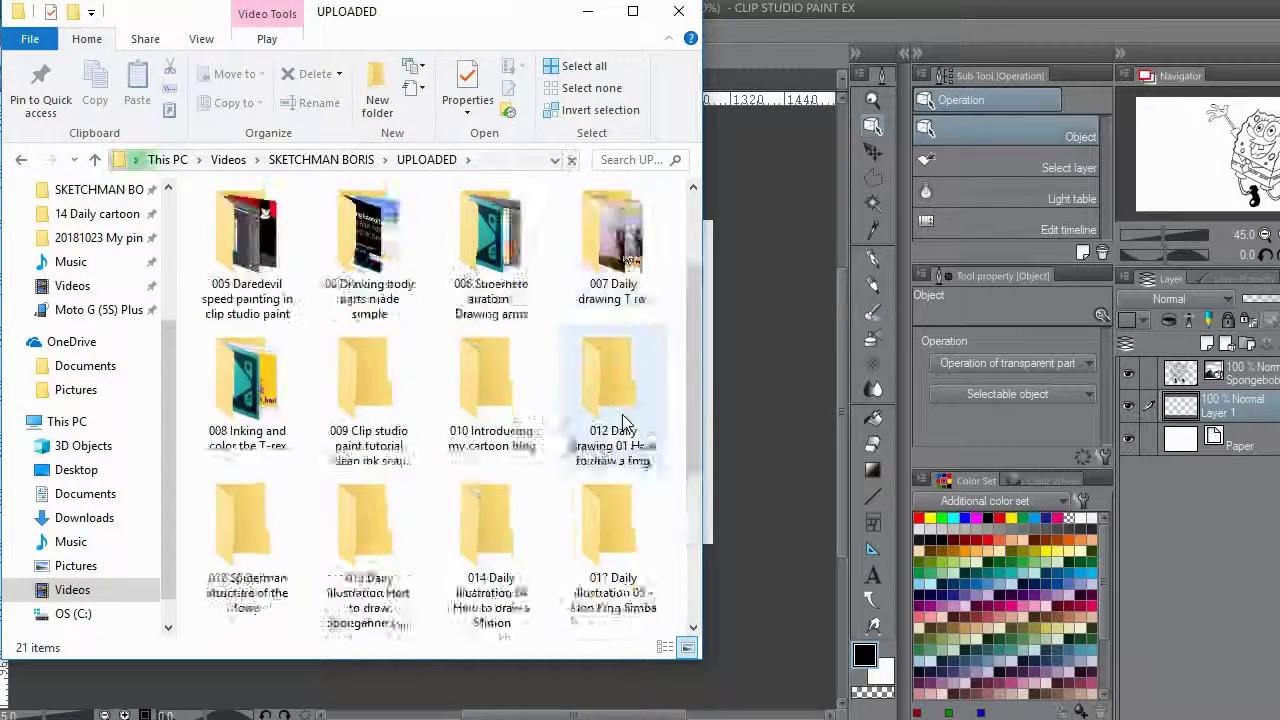
pyautogui.scroll(-2, 430, 530)
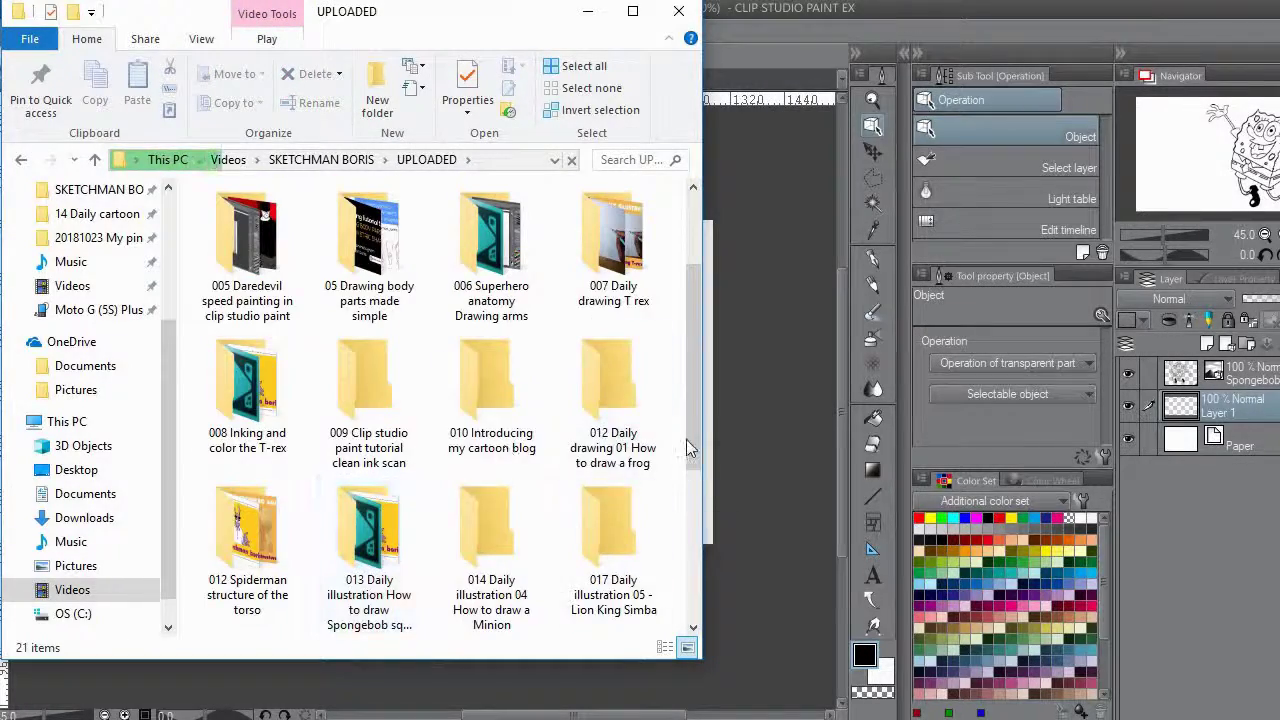
pyautogui.scroll(-1, 560, 440)
pyautogui.doubleClick(372, 365)
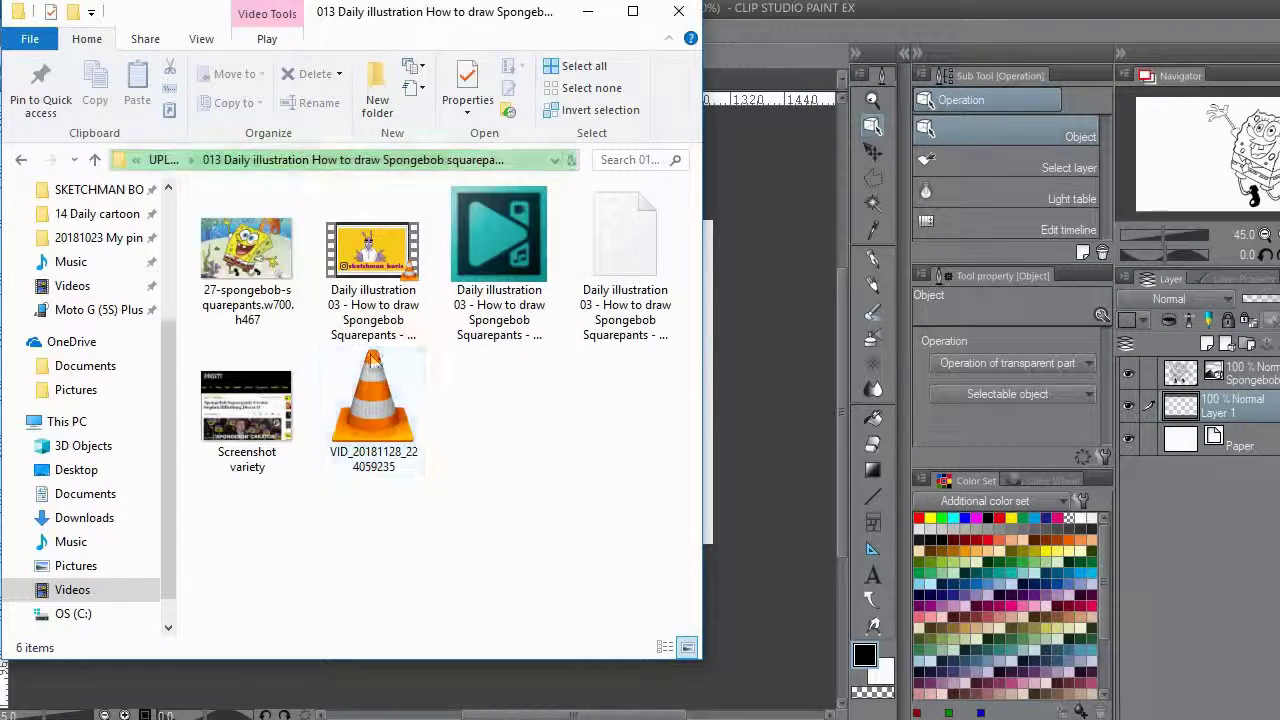
pyautogui.doubleClick(256, 262)
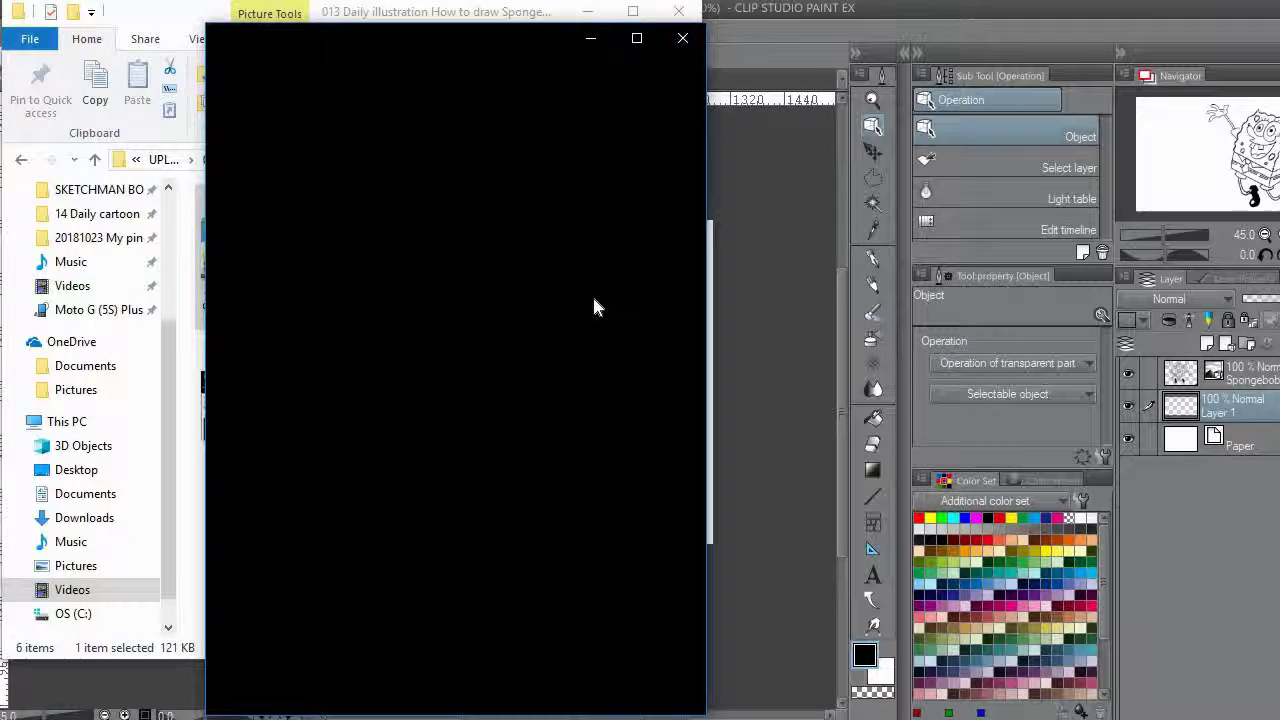
# Enlarge the reference picture's window to examine SpongeBob's colours and background, and return to the Clip Studio Paint canvas.
pyautogui.click(594, 32)
pyautogui.click(594, 26)
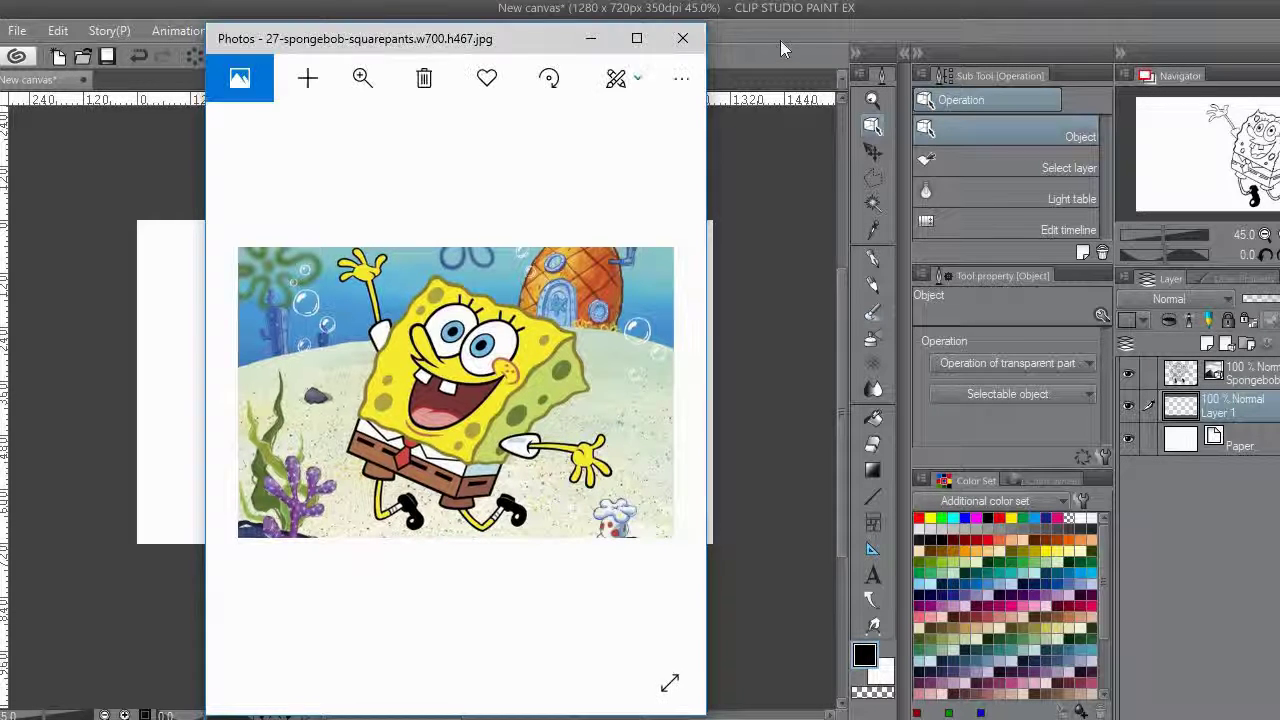
pyautogui.moveTo(703, 137); pyautogui.dragTo(1016, 137)
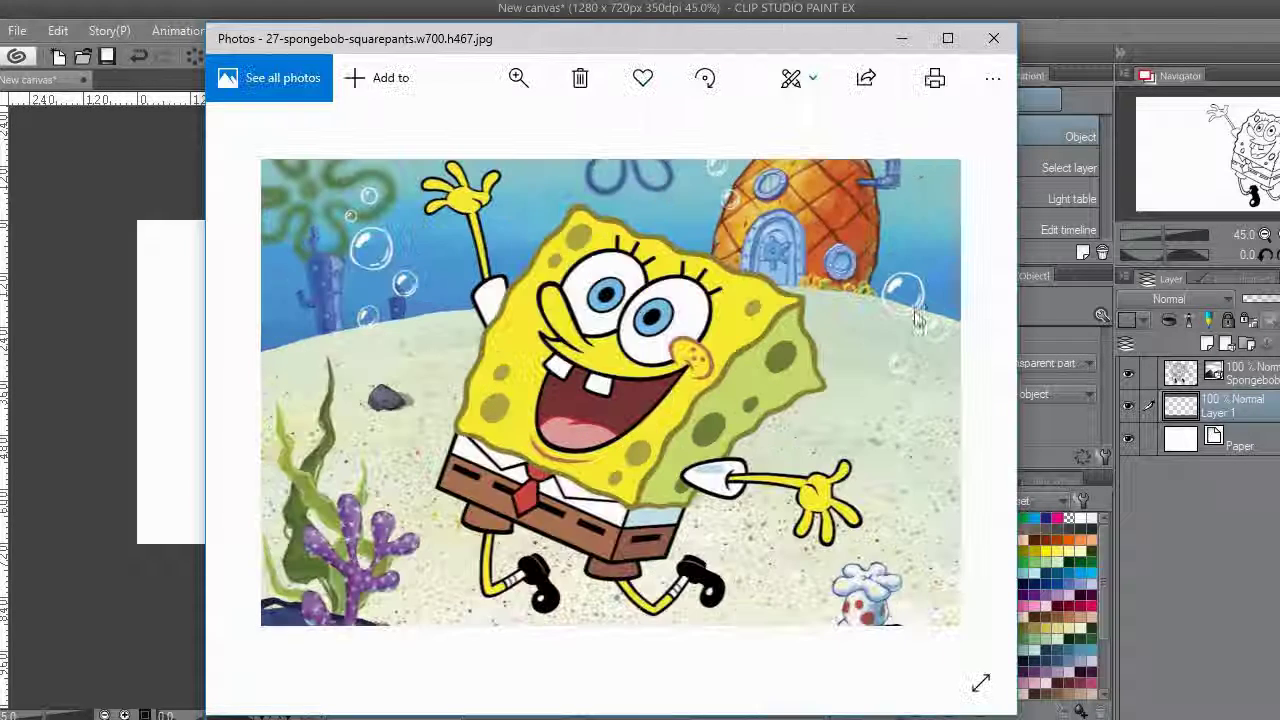
pyautogui.click(899, 44)
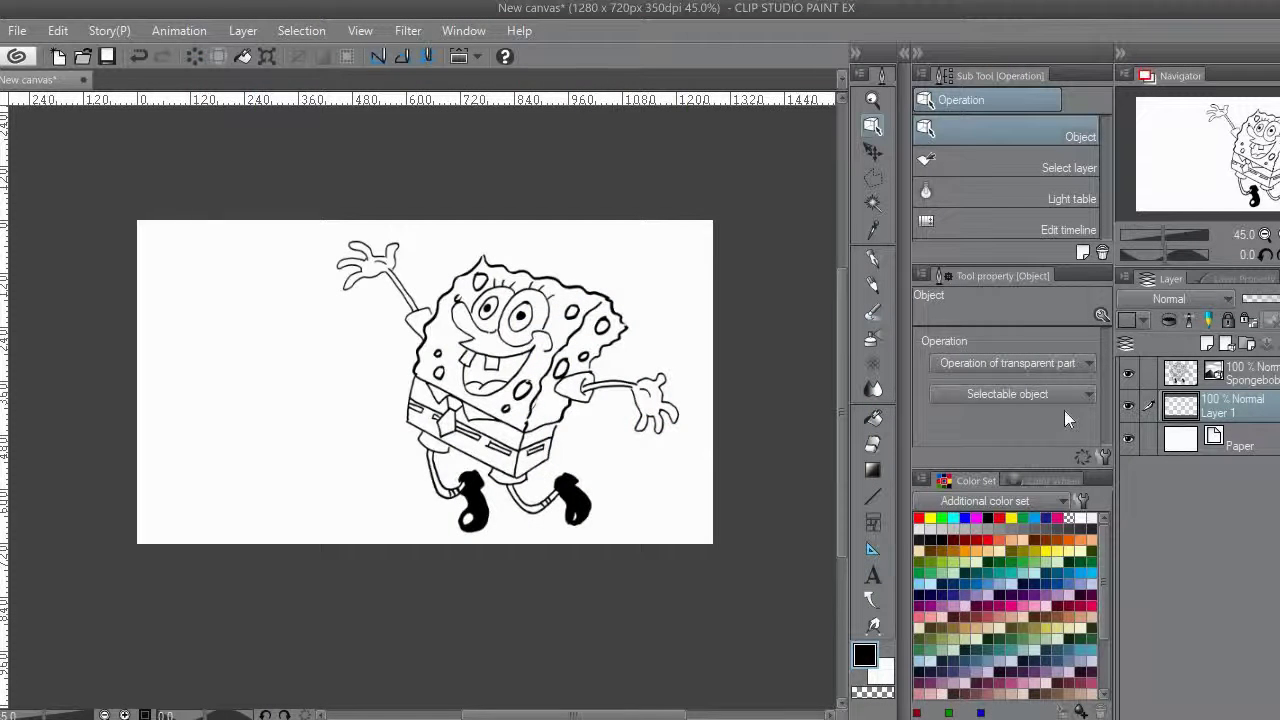
# Choose the 透明水彩R watercolor brush for painting.
pyautogui.click(873, 312)
pyautogui.scroll(-3, 1053, 216)
pyautogui.click(1053, 216)
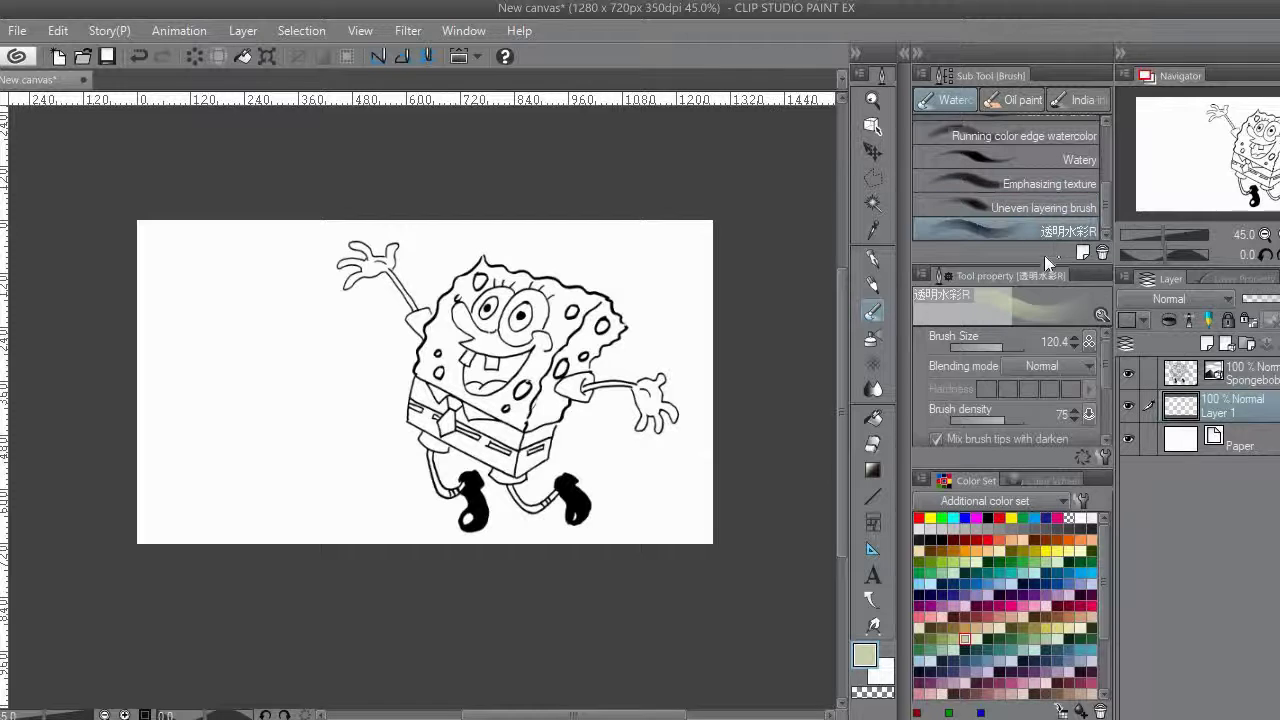
# Add a layer named floor beneath Layer 1 and paint a pale green curved ground on it with brush size 205.6.
pyautogui.click(1207, 343)
pyautogui.moveTo(1255, 457); pyautogui.dragTo(1253, 450)
pyautogui.doubleClick(1253, 446)
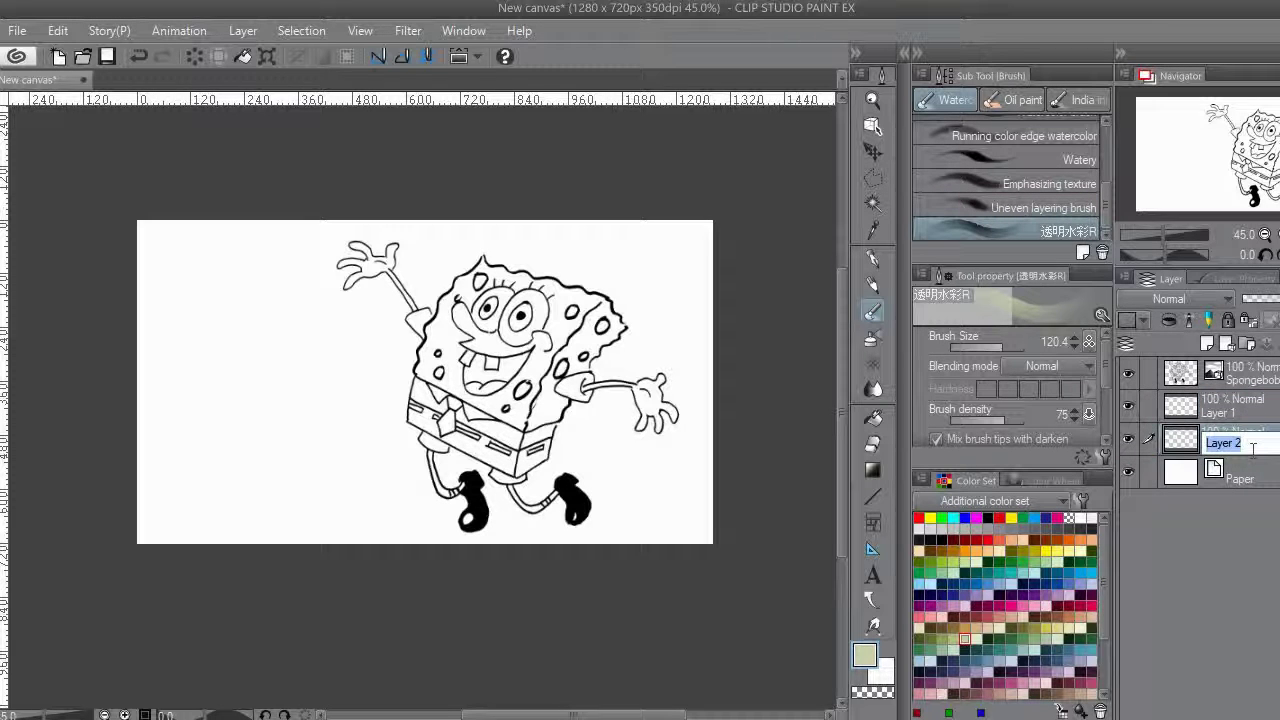
pyautogui.click(1007, 348)
pyautogui.moveTo(310, 374)
pyautogui.mouseDown()
pyautogui.moveTo(290, 420)
pyautogui.moveTo(640, 340)
pyautogui.moveTo(380, 470)
pyautogui.moveTo(445, 540)
pyautogui.moveTo(543, 543)
pyautogui.moveTo(270, 443)
pyautogui.moveTo(190, 510)
pyautogui.mouseUp()
# Try lowering the floor layer's opacity to 44%, and undo the change.
pyautogui.click(1274, 299)
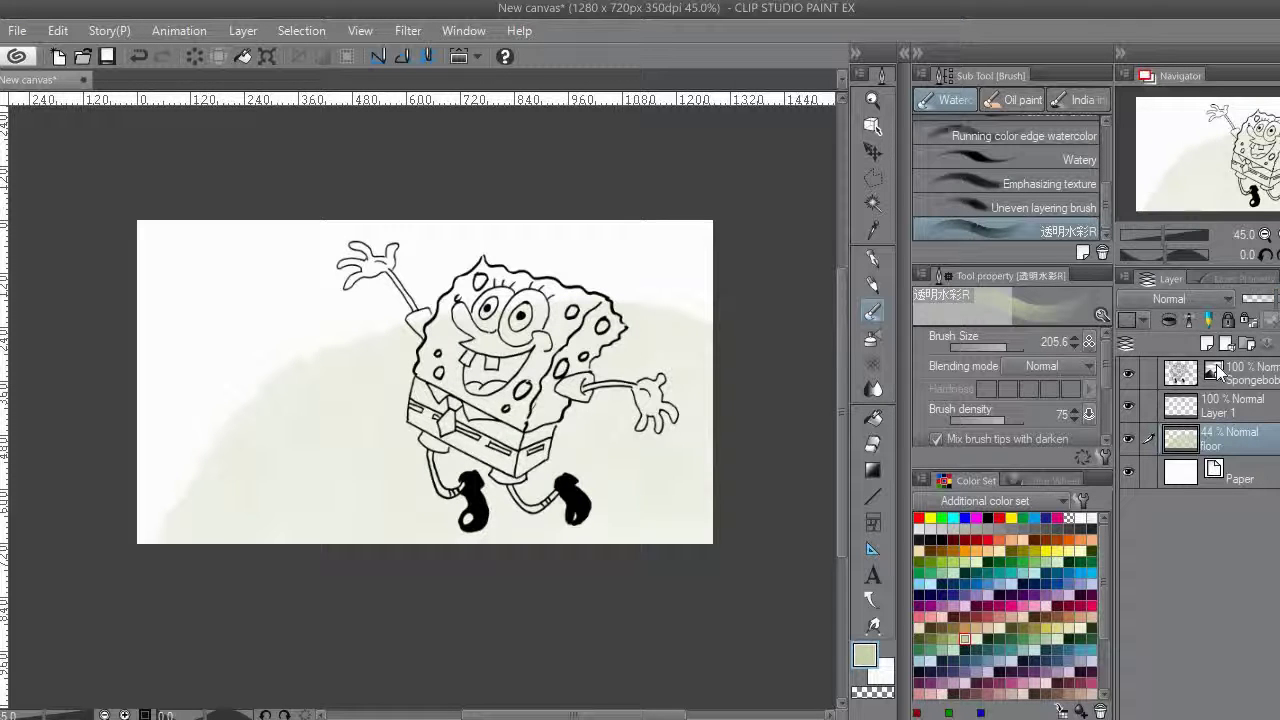
pyautogui.hotkey('ctrl', 'z')
pyautogui.hotkey('ctrl', 'z')
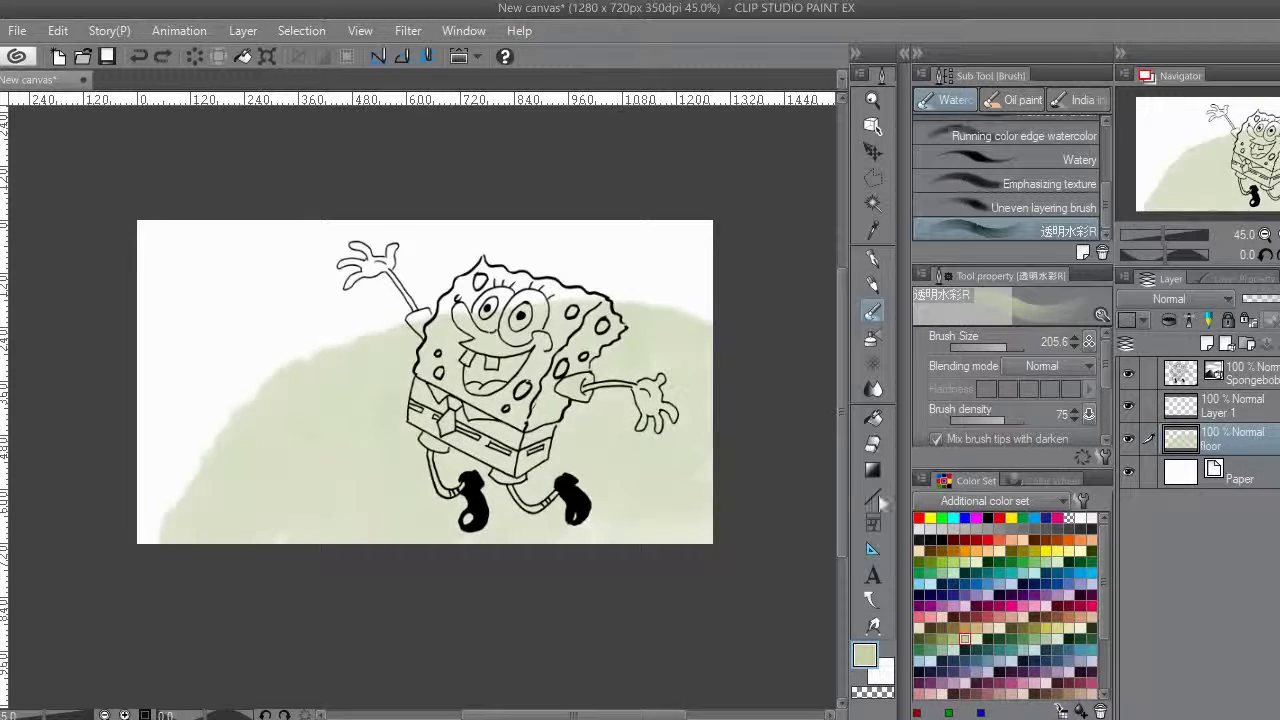
# Repaint the curved ground on the floor layer in pale beige.
pyautogui.click(1013, 637)
pyautogui.click(999, 628)
pyautogui.moveTo(300, 510)
pyautogui.mouseDown()
pyautogui.moveTo(412, 366)
pyautogui.moveTo(356, 502)
pyautogui.moveTo(600, 360)
pyautogui.moveTo(690, 330)
pyautogui.moveTo(749, 520)
pyautogui.mouseUp()
# Add a new layer beneath the floor layer and paint the area around the ground blue.
pyautogui.click(1207, 343)
pyautogui.moveTo(1242, 442); pyautogui.dragTo(1243, 486)
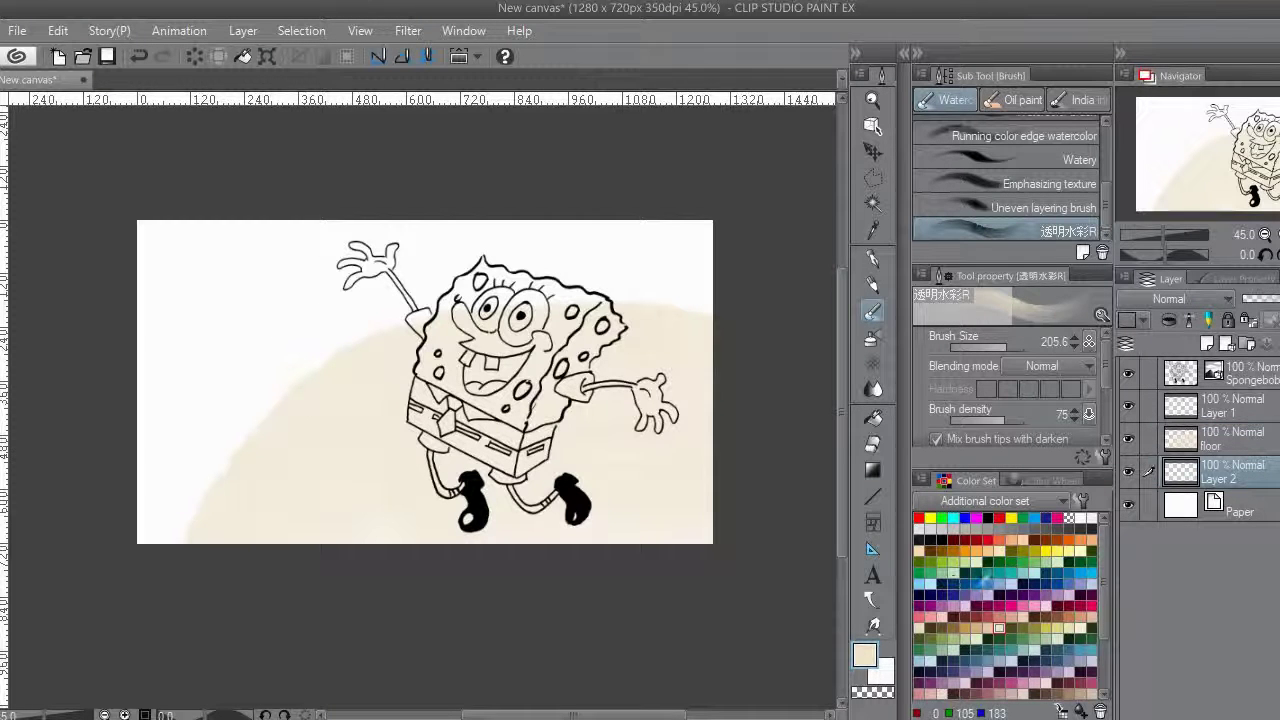
pyautogui.click(976, 583)
pyautogui.moveTo(180, 485)
pyautogui.mouseDown()
pyautogui.moveTo(286, 371)
pyautogui.moveTo(185, 270)
pyautogui.moveTo(205, 186)
pyautogui.moveTo(250, 450)
pyautogui.moveTo(560, 240)
pyautogui.moveTo(443, 213)
pyautogui.moveTo(640, 255)
pyautogui.moveTo(337, 214)
pyautogui.moveTo(660, 245)
pyautogui.moveTo(128, 286)
pyautogui.moveTo(145, 535)
pyautogui.mouseUp()
pyautogui.moveTo(290, 300)
pyautogui.mouseDown()
pyautogui.moveTo(305, 270)
pyautogui.moveTo(215, 337)
pyautogui.moveTo(168, 480)
pyautogui.mouseUp()
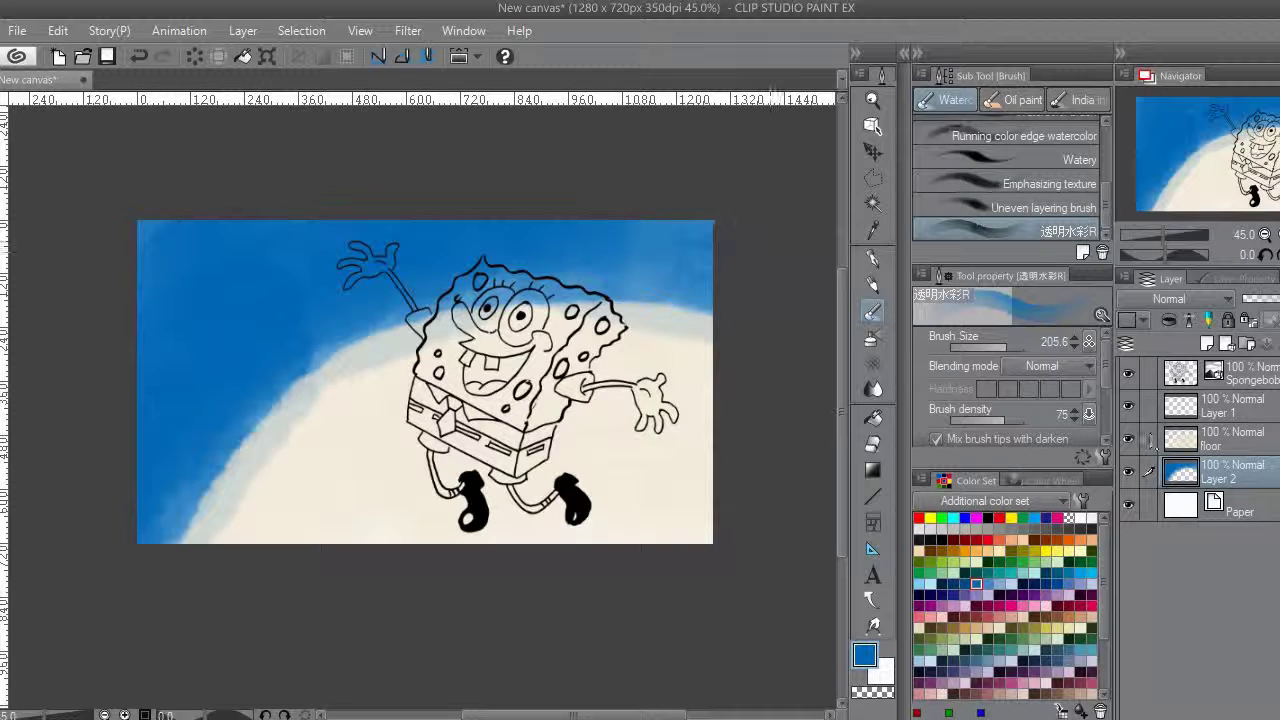
# Merge the blue background and floor layers, and smudge the edge between ground and blue with the Finger tip blend tool.
pyautogui.rightClick(1232, 468)
pyautogui.click(1060, 657)
pyautogui.click(873, 388)
pyautogui.moveTo(243, 490)
pyautogui.mouseDown()
pyautogui.moveTo(165, 602)
pyautogui.moveTo(235, 444)
pyautogui.moveTo(270, 467)
pyautogui.moveTo(350, 372)
pyautogui.moveTo(475, 327)
pyautogui.moveTo(670, 317)
pyautogui.moveTo(745, 354)
pyautogui.moveTo(700, 382)
pyautogui.moveTo(761, 344)
pyautogui.mouseUp()
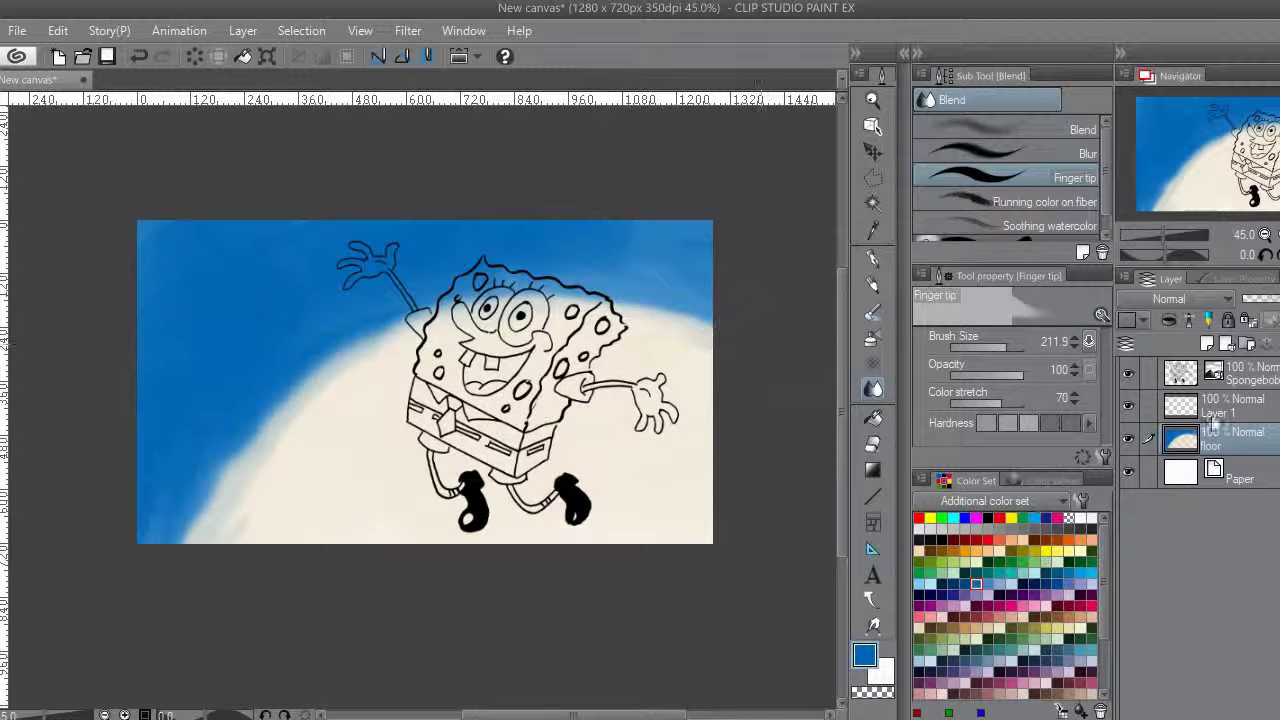
# Rename Layer 1 as sponge and choose the Opaque watercolor brush with bright yellow for painting SpongeBob.
pyautogui.doubleClick(1222, 412)
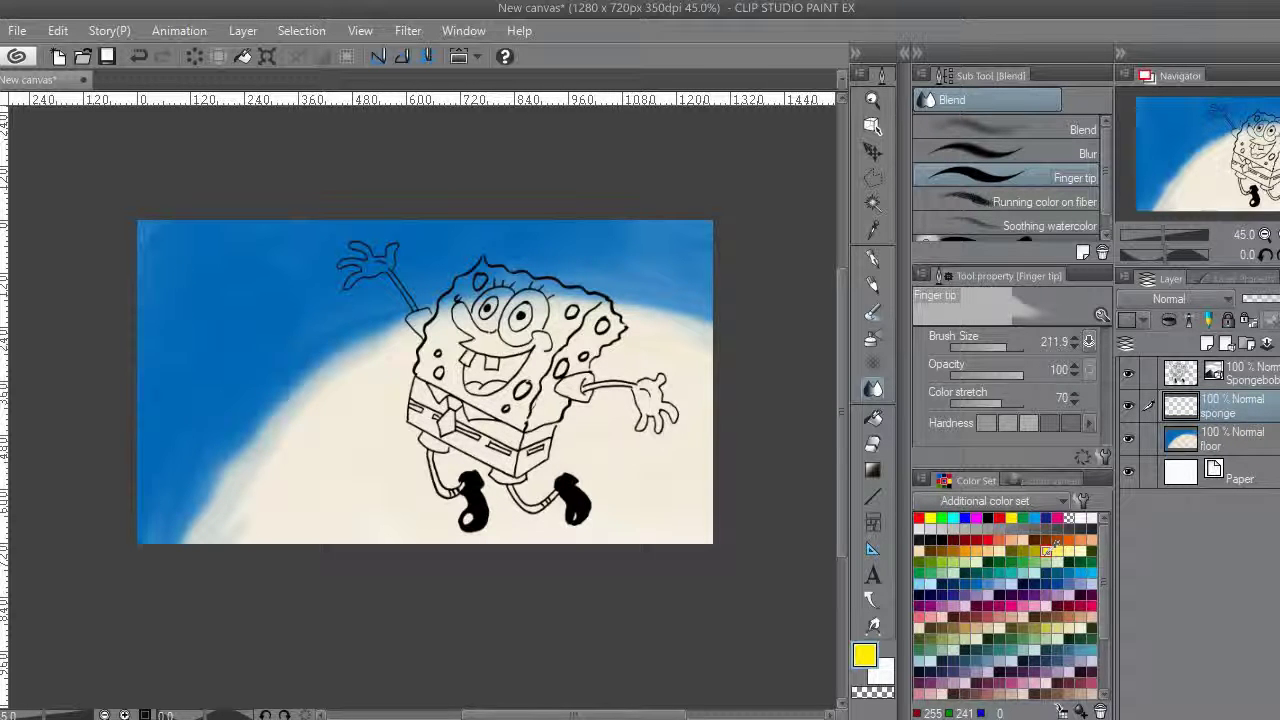
pyautogui.press('b')
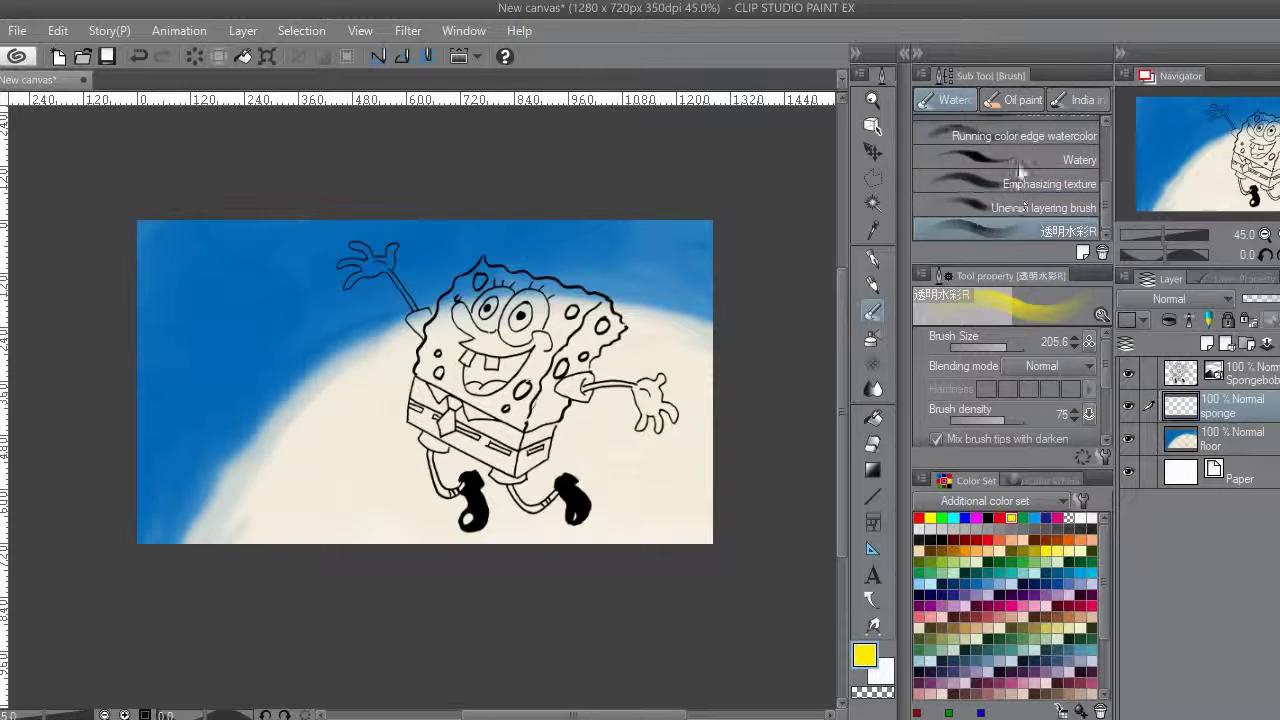
pyautogui.scroll(5, 1017, 170)
pyautogui.click(1017, 138)
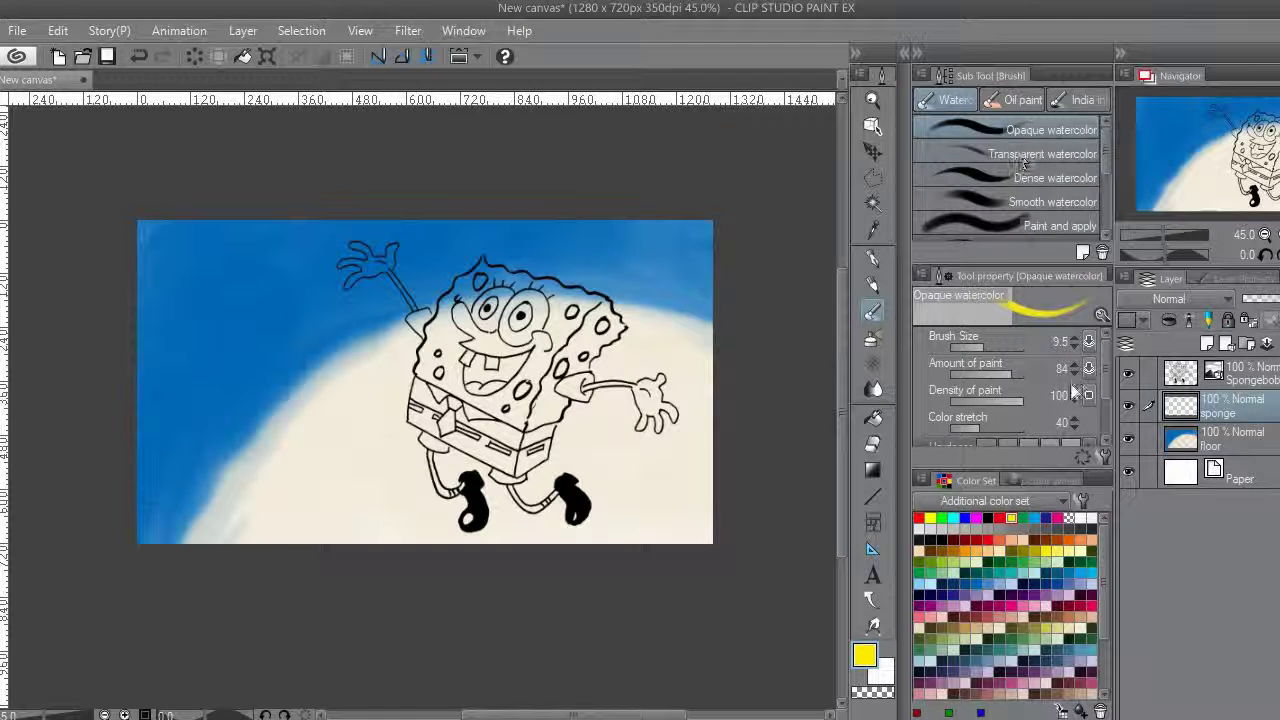
pyautogui.scroll(-1, 1018, 420)
pyautogui.moveTo(1107, 388); pyautogui.dragTo(1103, 363)
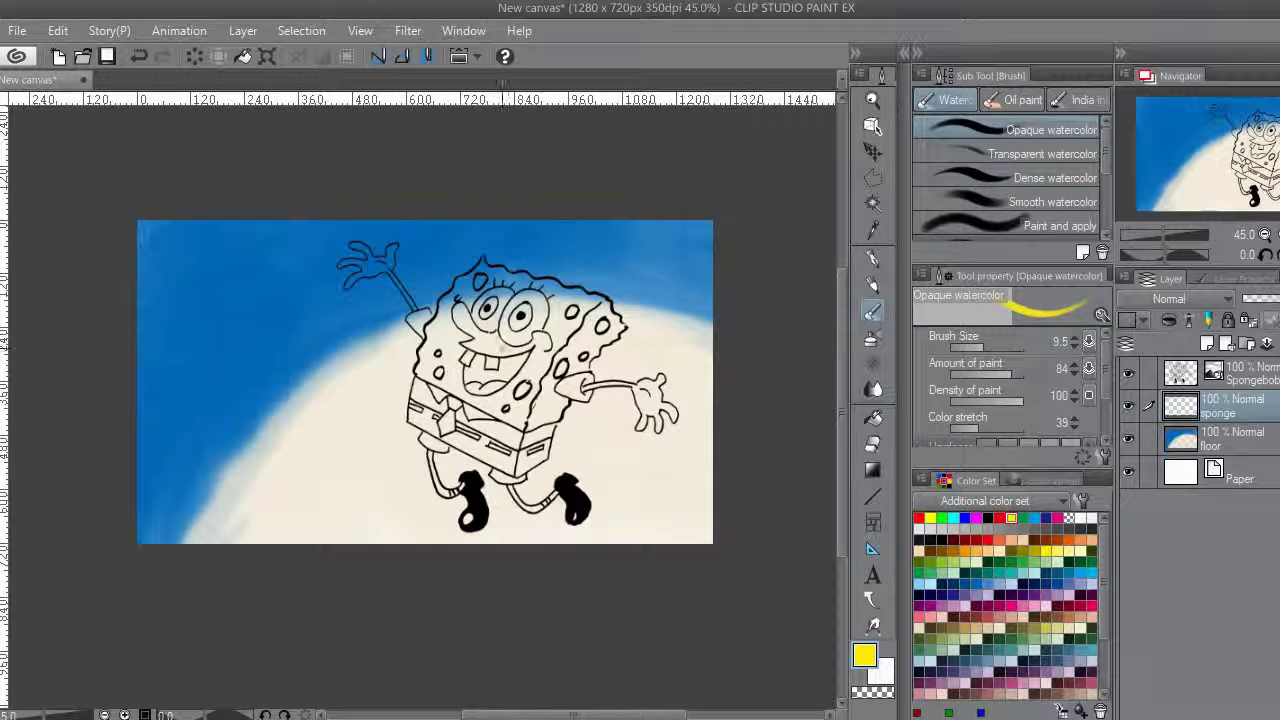
# Reduce the brush size to 9.5 and paint SpongeBob's raised hand and fingers bright yellow.
pyautogui.click(1000, 346)
pyautogui.scroll(8, 505, 273)
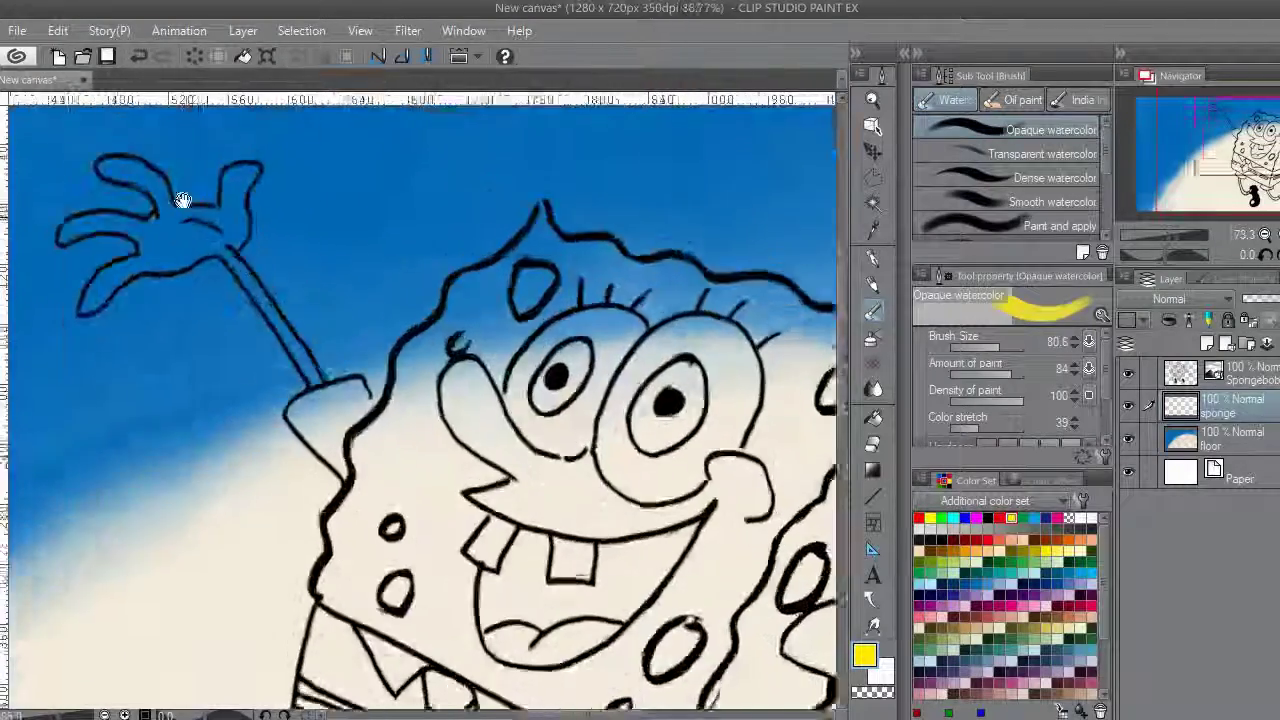
pyautogui.scroll(2, 386, 334)
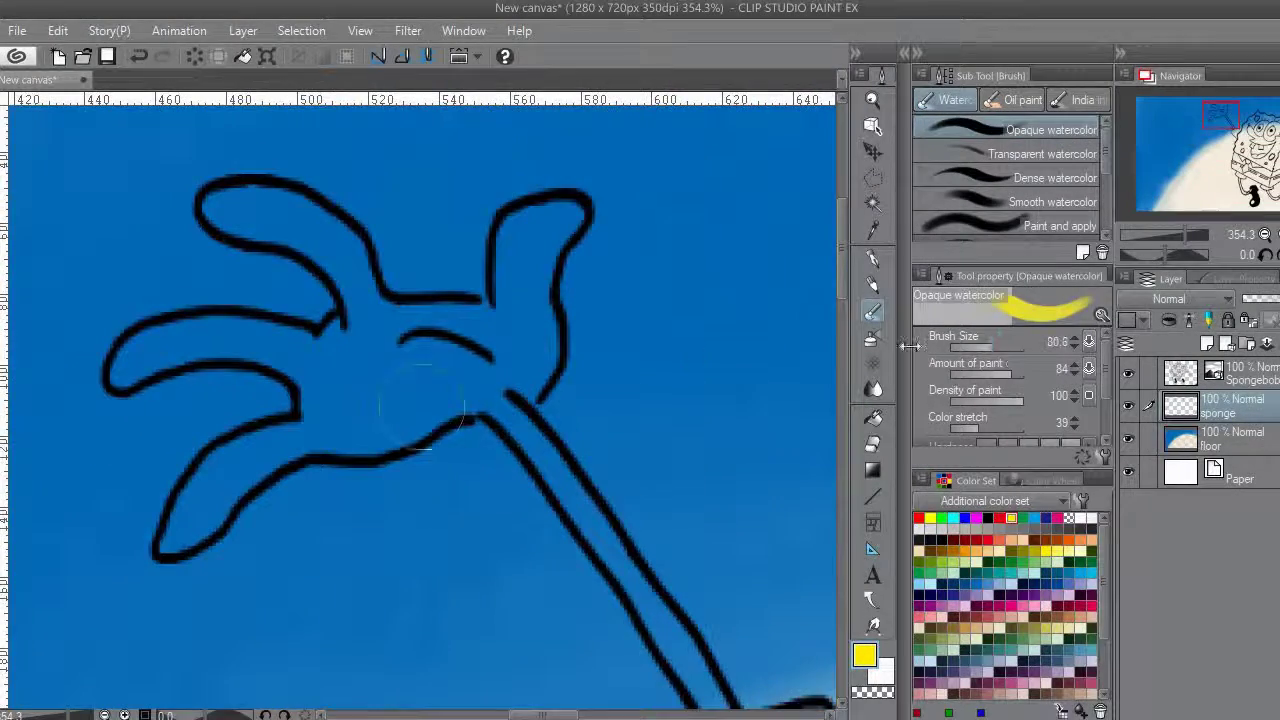
pyautogui.click(992, 348)
pyautogui.click(982, 346)
pyautogui.moveTo(315, 210)
pyautogui.mouseDown()
pyautogui.moveTo(383, 228)
pyautogui.moveTo(370, 235)
pyautogui.moveTo(432, 362)
pyautogui.mouseUp()
pyautogui.moveTo(455, 308)
pyautogui.mouseDown()
pyautogui.moveTo(540, 340)
pyautogui.moveTo(575, 232)
pyautogui.moveTo(622, 206)
pyautogui.moveTo(600, 338)
pyautogui.moveTo(529, 377)
pyautogui.moveTo(420, 328)
pyautogui.mouseUp()
pyautogui.moveTo(368, 243)
pyautogui.mouseDown()
pyautogui.moveTo(463, 223)
pyautogui.moveTo(380, 320)
pyautogui.mouseUp()
pyautogui.moveTo(445, 328)
pyautogui.mouseDown()
pyautogui.moveTo(515, 348)
pyautogui.moveTo(415, 378)
pyautogui.moveTo(362, 438)
pyautogui.mouseUp()
pyautogui.moveTo(357, 490); pyautogui.dragTo(505, 373)
pyautogui.moveTo(505, 373)
pyautogui.mouseDown()
pyautogui.moveTo(523, 422)
pyautogui.moveTo(544, 301)
pyautogui.mouseUp()
pyautogui.moveTo(548, 318); pyautogui.dragTo(513, 418)
pyautogui.moveTo(513, 418); pyautogui.dragTo(541, 356)
pyautogui.moveTo(514, 447)
pyautogui.mouseDown()
pyautogui.moveTo(573, 305)
pyautogui.moveTo(506, 396)
pyautogui.mouseUp()
pyautogui.moveTo(490, 428); pyautogui.dragTo(517, 399)
# Erase yellow spilling past the raised hand's outline and finish painting that hand and its arm yellow.
pyautogui.press('e')
pyautogui.moveTo(555, 342)
pyautogui.mouseDown()
pyautogui.moveTo(525, 347)
pyautogui.moveTo(536, 392)
pyautogui.mouseUp()
pyautogui.moveTo(545, 385)
pyautogui.mouseDown()
pyautogui.moveTo(491, 363)
pyautogui.moveTo(434, 373)
pyautogui.mouseUp()
pyautogui.press('b')
pyautogui.moveTo(555, 342); pyautogui.dragTo(482, 272)
pyautogui.moveTo(320, 378); pyautogui.dragTo(680, 188)
pyautogui.moveTo(680, 188)
pyautogui.mouseDown()
pyautogui.moveTo(424, 360)
pyautogui.moveTo(410, 592)
pyautogui.mouseUp()
pyautogui.moveTo(337, 220); pyautogui.dragTo(340, 600)
pyautogui.moveTo(620, 210); pyautogui.dragTo(350, 600)
pyautogui.moveTo(640, 240)
pyautogui.mouseDown()
pyautogui.moveTo(380, 500)
pyautogui.moveTo(332, 447)
pyautogui.moveTo(288, 459)
pyautogui.mouseUp()
pyautogui.moveTo(308, 438); pyautogui.dragTo(284, 487)
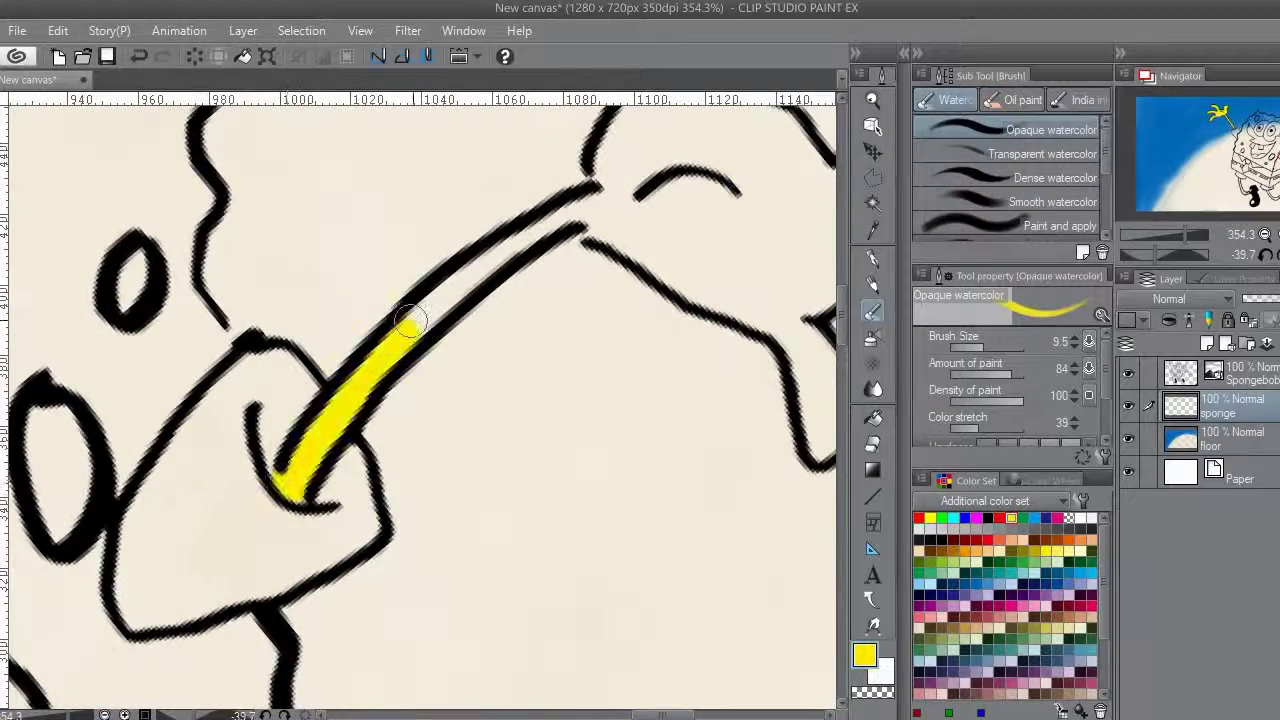
# Paint the other arm yellow up to the wrist and erase the paint outside its outline.
pyautogui.moveTo(575, 221); pyautogui.dragTo(612, 191)
pyautogui.press('e')
pyautogui.moveTo(566, 263); pyautogui.dragTo(530, 283)
pyautogui.moveTo(660, 143); pyautogui.dragTo(407, 359)
pyautogui.press('b')
pyautogui.moveTo(352, 398)
pyautogui.mouseDown()
pyautogui.moveTo(410, 340)
pyautogui.moveTo(446, 277)
pyautogui.moveTo(442, 242)
pyautogui.moveTo(485, 250)
pyautogui.moveTo(493, 216)
pyautogui.mouseUp()
# Paint the palm and all fingers of the second hand yellow, erasing any spill around the outline.
pyautogui.click(873, 444)
pyautogui.moveTo(492, 157); pyautogui.dragTo(517, 202)
pyautogui.click(873, 312)
pyautogui.moveTo(530, 310); pyautogui.dragTo(482, 278)
pyautogui.moveTo(380, 274)
pyautogui.mouseDown()
pyautogui.moveTo(480, 280)
pyautogui.moveTo(410, 305)
pyautogui.moveTo(370, 345)
pyautogui.moveTo(440, 432)
pyautogui.mouseUp()
pyautogui.moveTo(440, 432); pyautogui.dragTo(343, 359)
pyautogui.moveTo(350, 362)
pyautogui.mouseDown()
pyautogui.moveTo(424, 408)
pyautogui.moveTo(430, 499)
pyautogui.mouseUp()
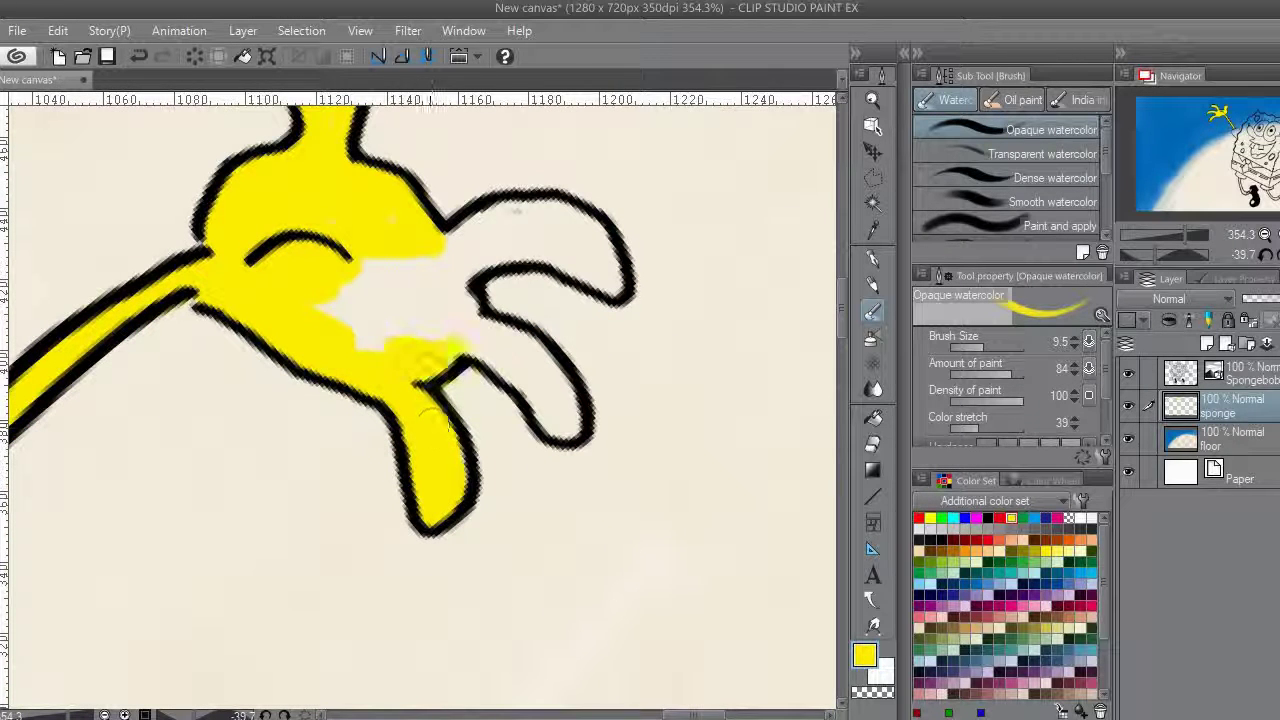
pyautogui.moveTo(453, 347); pyautogui.dragTo(560, 418)
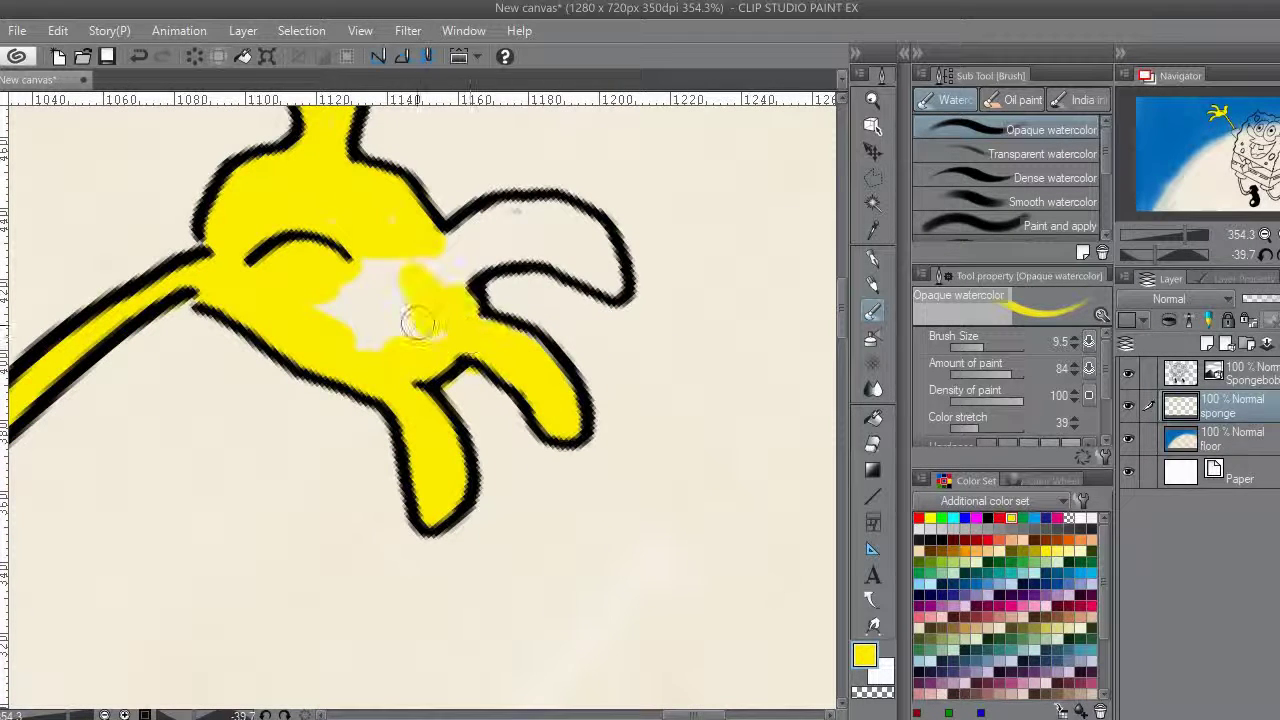
pyautogui.moveTo(418, 318); pyautogui.dragTo(353, 270)
pyautogui.moveTo(493, 243); pyautogui.dragTo(520, 250)
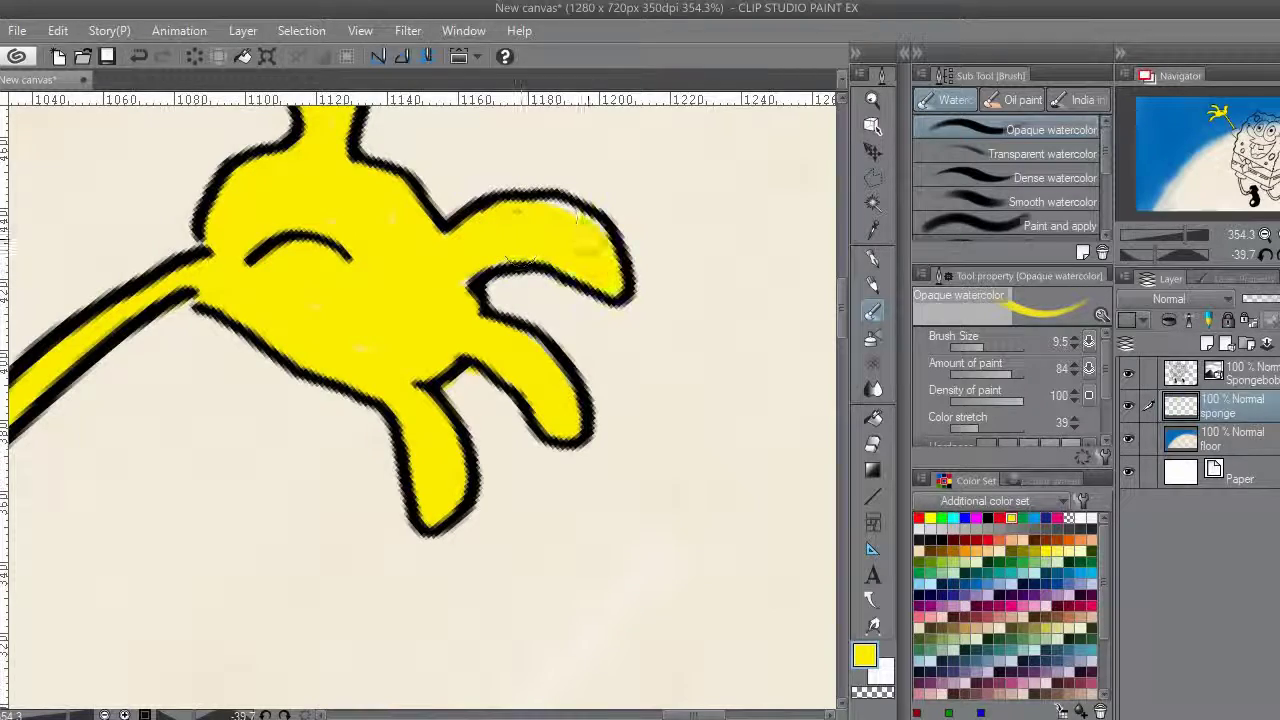
# Hide the floor layer and fill the lower and outer areas of the face yellow, using Fill with Refer other layers.
pyautogui.scroll(-5, 500, 278)
pyautogui.moveTo(205, 378); pyautogui.dragTo(683, 270)
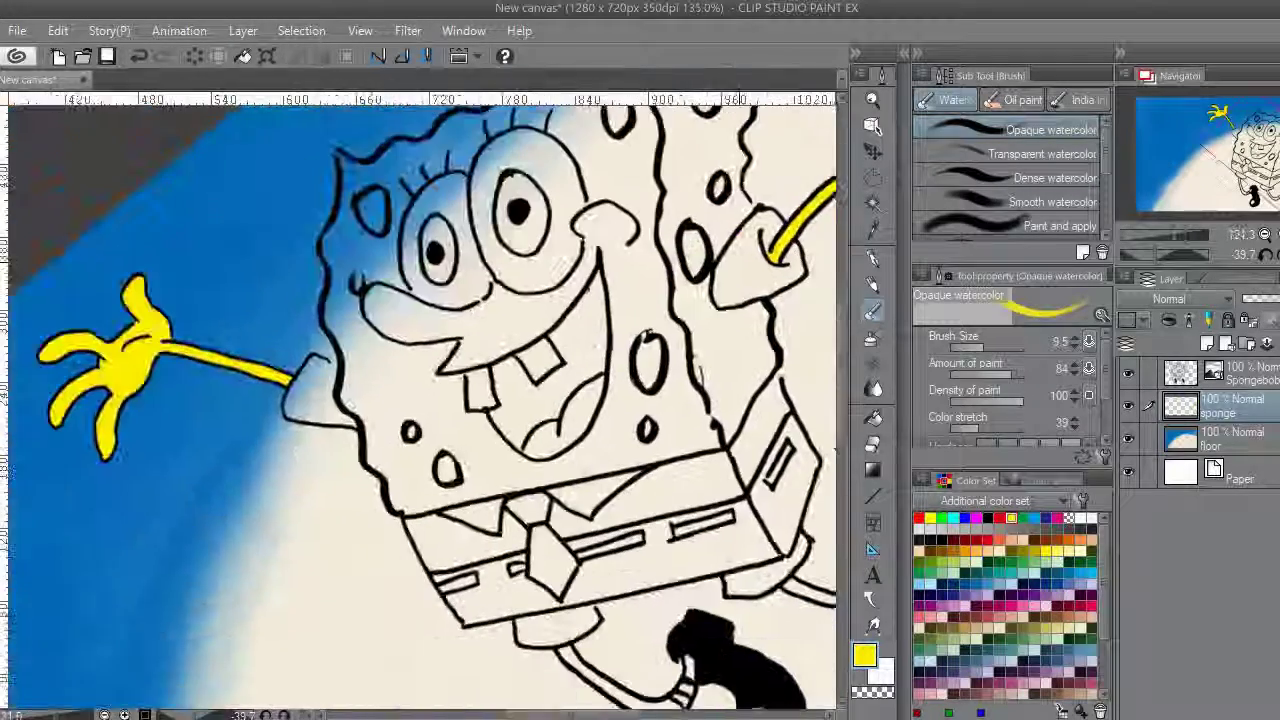
pyautogui.click(1128, 439)
pyautogui.press('g')
pyautogui.click(638, 298)
pyautogui.click(688, 418)
pyautogui.click(598, 450)
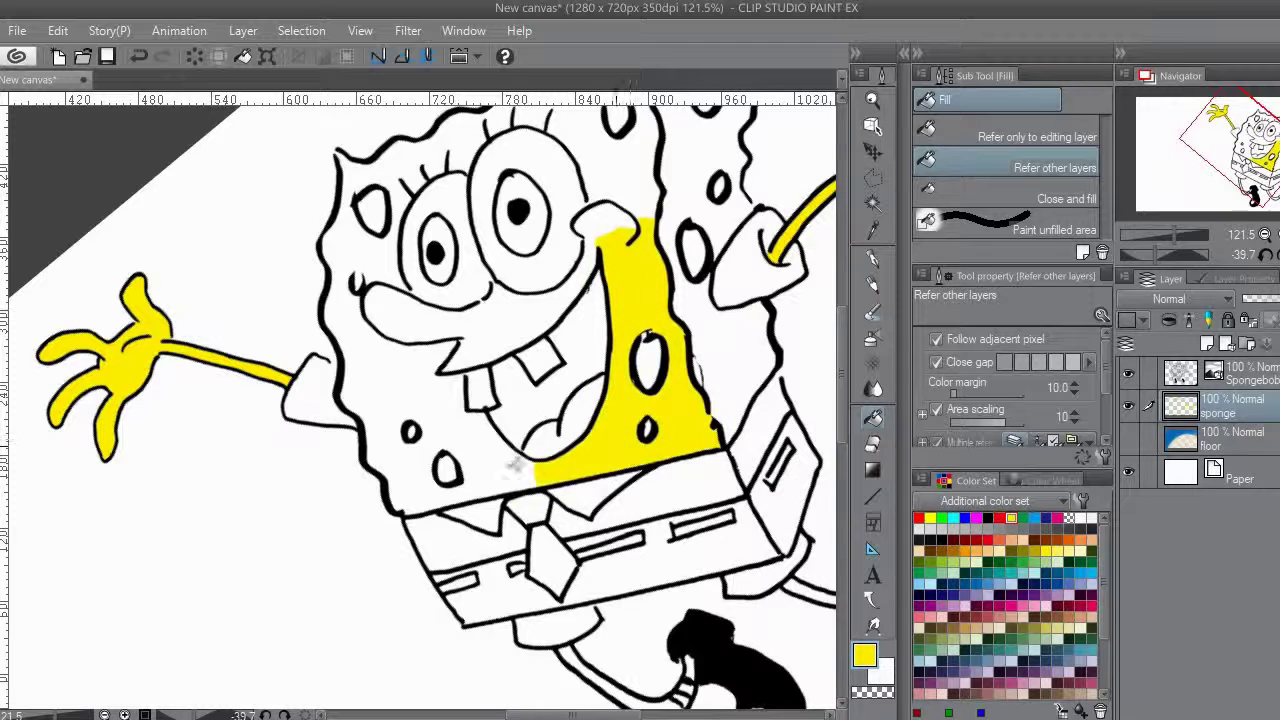
pyautogui.click(424, 405)
pyautogui.click(386, 242)
pyautogui.click(372, 172)
# Fill the rest of SpongeBob's face, nose, body side and legs yellow on the sponge layer.
pyautogui.click(1229, 472)
pyautogui.moveTo(460, 169); pyautogui.dragTo(403, 350)
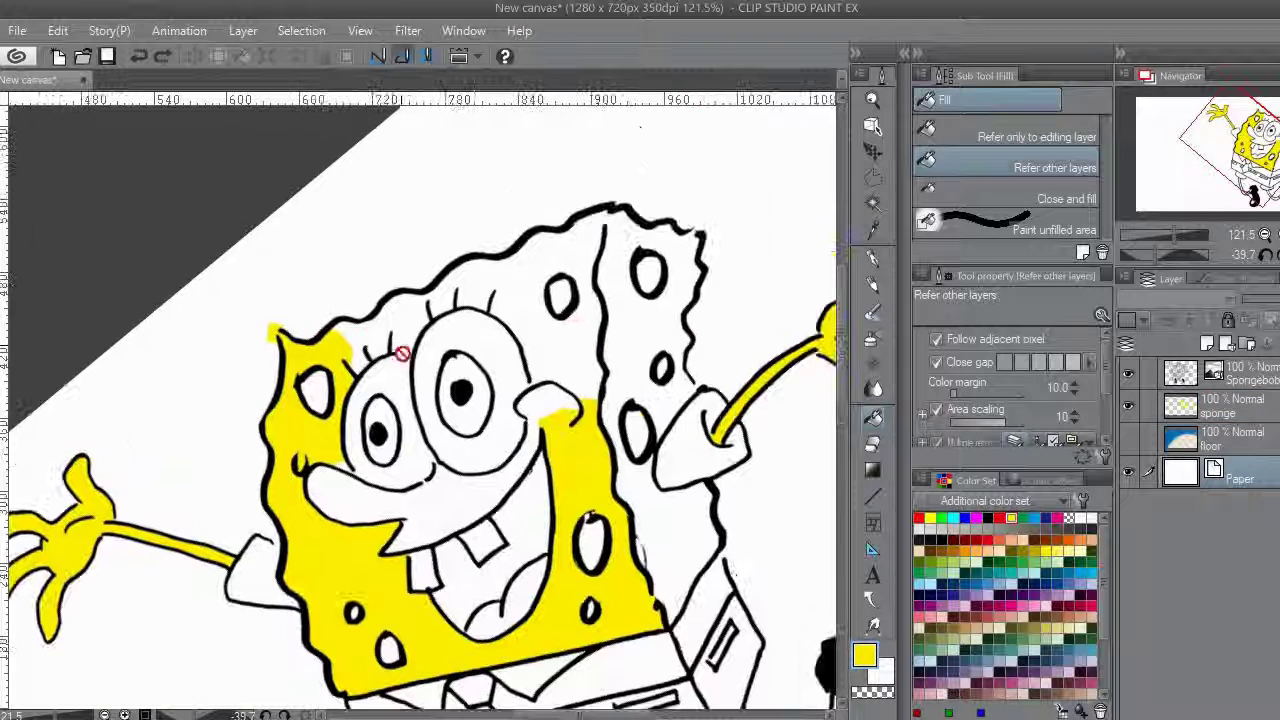
pyautogui.click(1238, 405)
pyautogui.moveTo(500, 270)
pyautogui.mouseDown()
pyautogui.moveTo(645, 315)
pyautogui.moveTo(597, 265)
pyautogui.mouseUp()
pyautogui.moveTo(650, 397)
pyautogui.mouseDown()
pyautogui.moveTo(643, 494)
pyautogui.moveTo(655, 515)
pyautogui.mouseUp()
pyautogui.moveTo(458, 496); pyautogui.dragTo(521, 347)
pyautogui.click(538, 336)
pyautogui.scroll(-1, 592, 600)
pyautogui.moveTo(592, 600)
pyautogui.mouseDown()
pyautogui.moveTo(600, 497)
pyautogui.moveTo(470, 362)
pyautogui.mouseUp()
pyautogui.scroll(-1, 446, 456)
pyautogui.moveTo(446, 456); pyautogui.dragTo(497, 655)
# Erase the stray yellow outside the head's pointed corner and inside the lower edge of the eye.
pyautogui.scroll(5, 345, 350)
pyautogui.moveTo(364, 200); pyautogui.dragTo(348, 288)
pyautogui.press('b')
pyautogui.scroll(1, 348, 288)
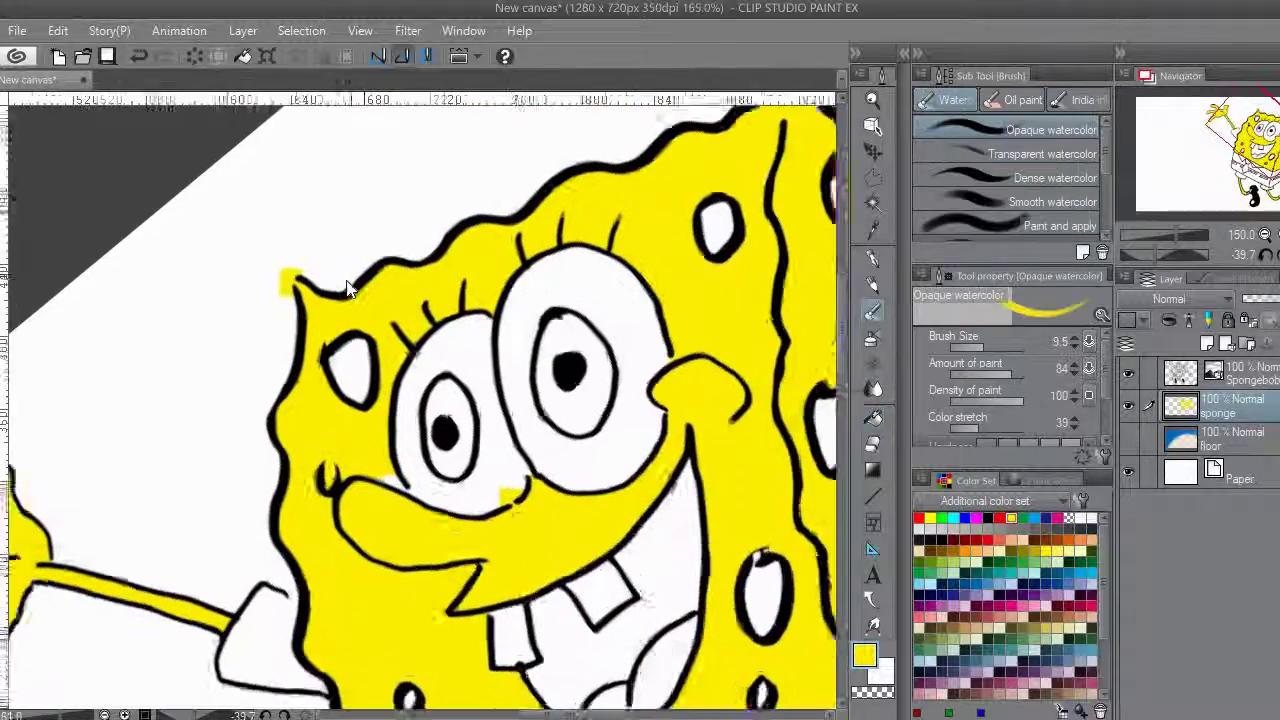
pyautogui.press('e')
pyautogui.click(292, 282)
pyautogui.scroll(1, 605, 597)
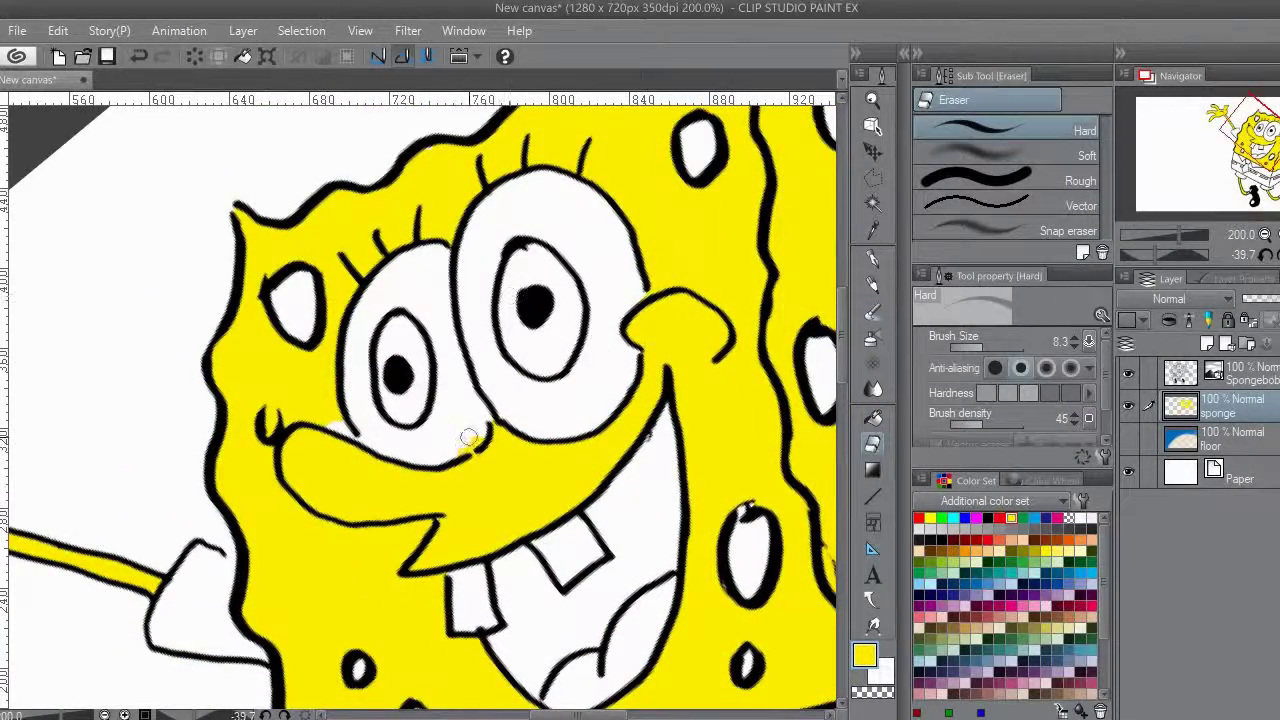
# Paint the unfilled spots around the upper pores yellow and erase the yellow spilling outside the body near the sleeve.
pyautogui.press('b')
pyautogui.moveTo(295, 305); pyautogui.dragTo(312, 373)
pyautogui.moveTo(297, 347); pyautogui.dragTo(328, 398)
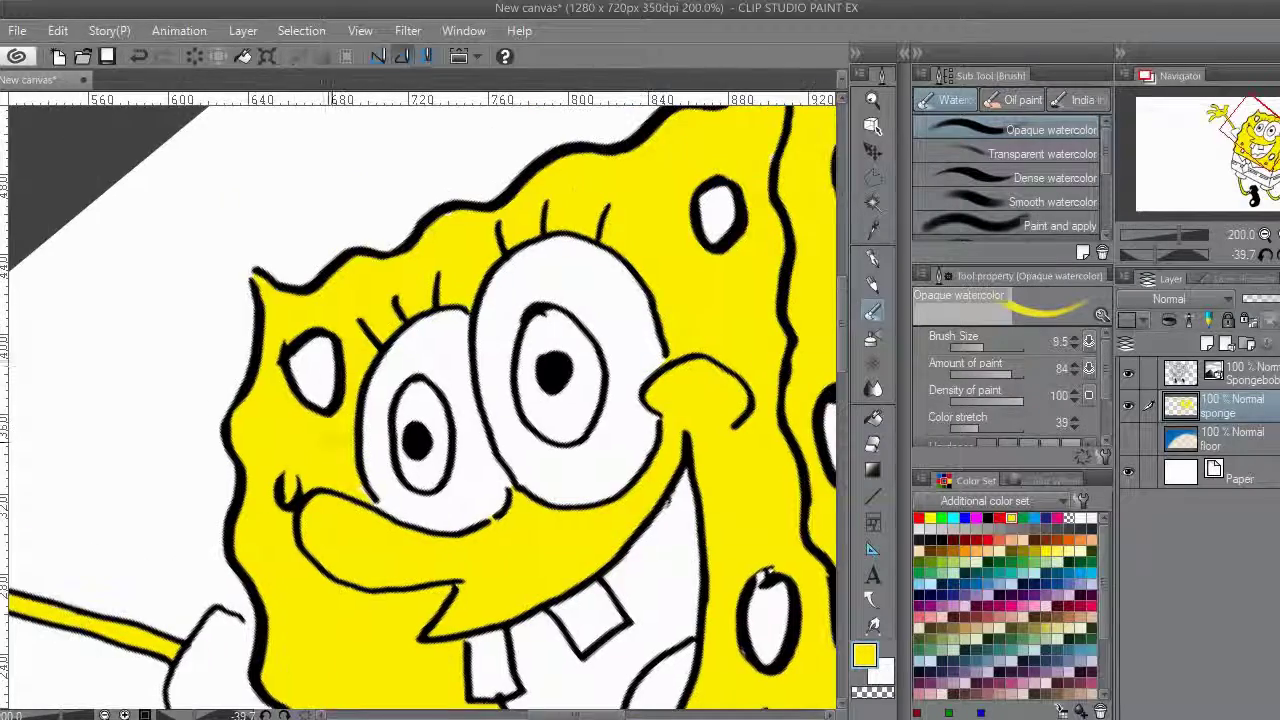
pyautogui.moveTo(717, 216); pyautogui.dragTo(580, 259)
pyautogui.moveTo(568, 228)
pyautogui.mouseDown()
pyautogui.moveTo(568, 268)
pyautogui.moveTo(593, 275)
pyautogui.mouseUp()
pyautogui.moveTo(725, 223)
pyautogui.mouseDown()
pyautogui.moveTo(648, 210)
pyautogui.moveTo(656, 240)
pyautogui.mouseUp()
pyautogui.moveTo(730, 126); pyautogui.dragTo(650, 214)
pyautogui.press('e')
pyautogui.moveTo(738, 298); pyautogui.dragTo(675, 188)
pyautogui.moveTo(583, 372); pyautogui.dragTo(601, 386)
pyautogui.moveTo(634, 399); pyautogui.dragTo(657, 361)
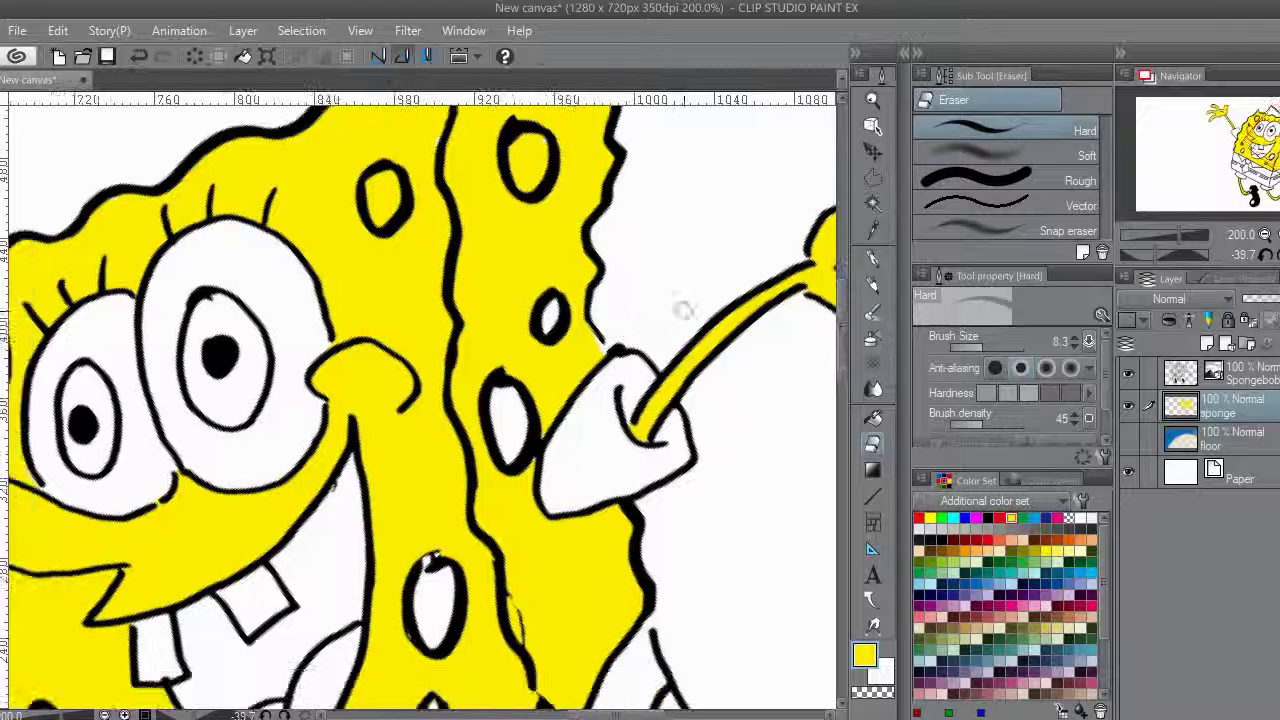
# Fill in the white areas in the lower face pores with the yellow Opaque watercolor brush.
pyautogui.press('b')
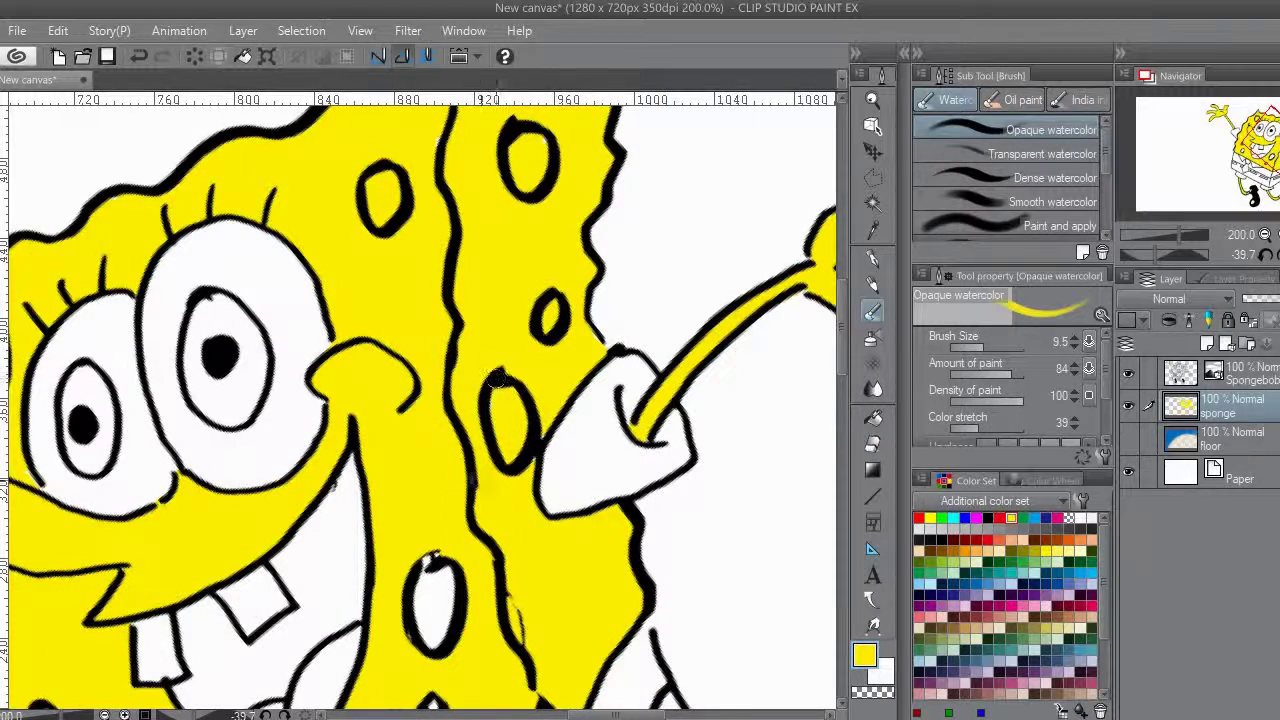
pyautogui.scroll(-3, 498, 379)
pyautogui.hscroll(-1, 498, 379)
pyautogui.moveTo(466, 398); pyautogui.dragTo(460, 479)
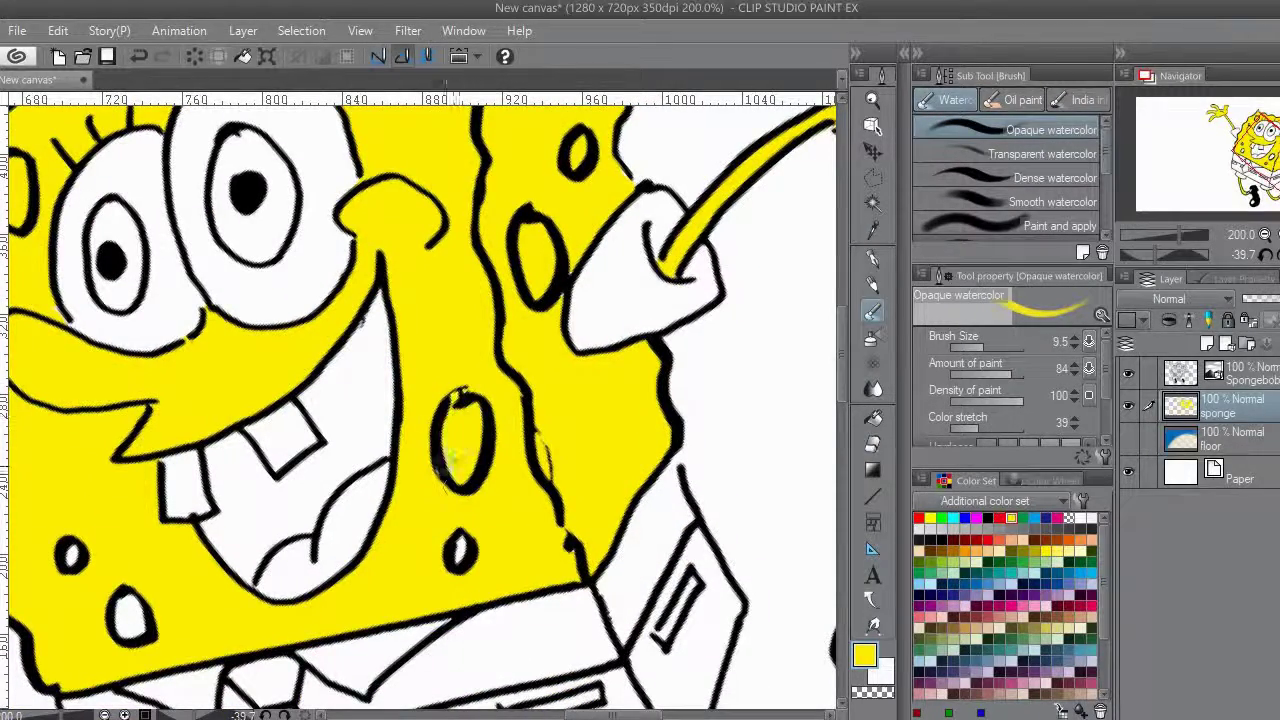
pyautogui.scroll(-3, 417, 549)
pyautogui.hscroll(-1, 417, 549)
pyautogui.moveTo(205, 463); pyautogui.dragTo(208, 497)
pyautogui.moveTo(189, 368); pyautogui.dragTo(279, 455)
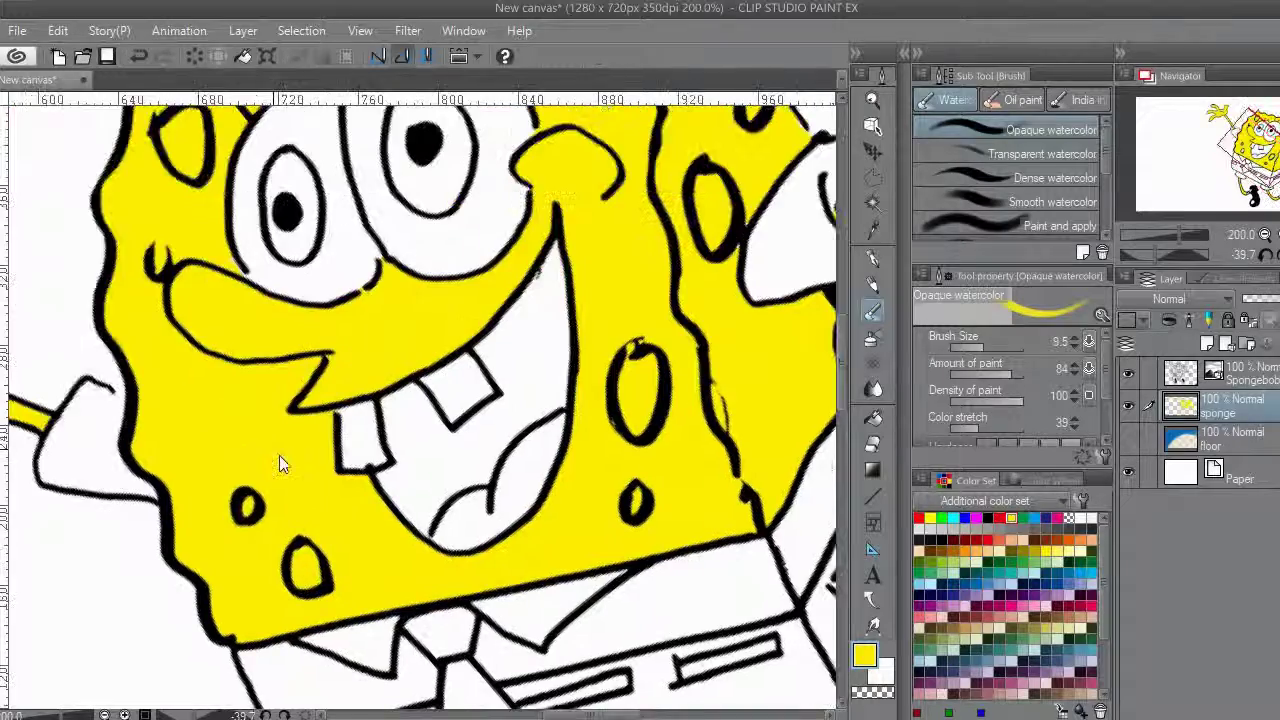
# Choose a brownish red (H 14, L 47, S 54) and fill the inside of the mouth around the teeth.
pyautogui.scroll(-3, 279, 455)
pyautogui.hotkey('alt', 'Tab')
pyautogui.hotkey('alt', 'Tab')
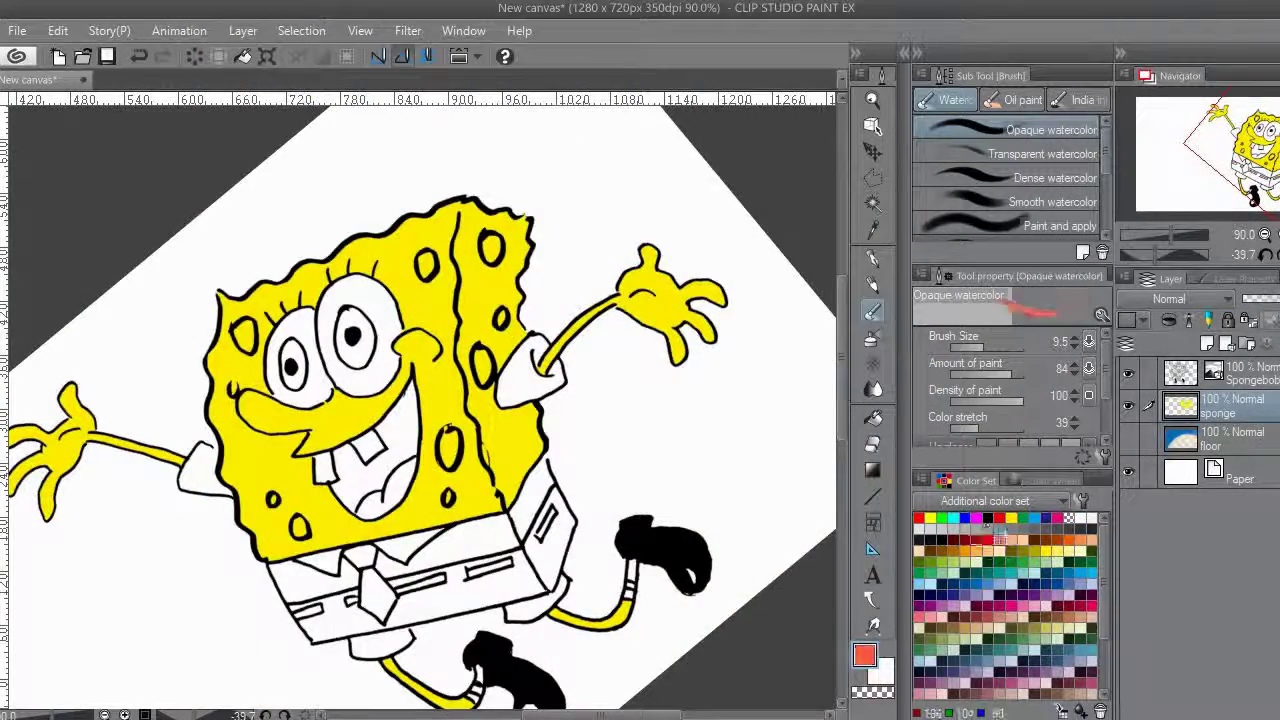
pyautogui.click(1047, 481)
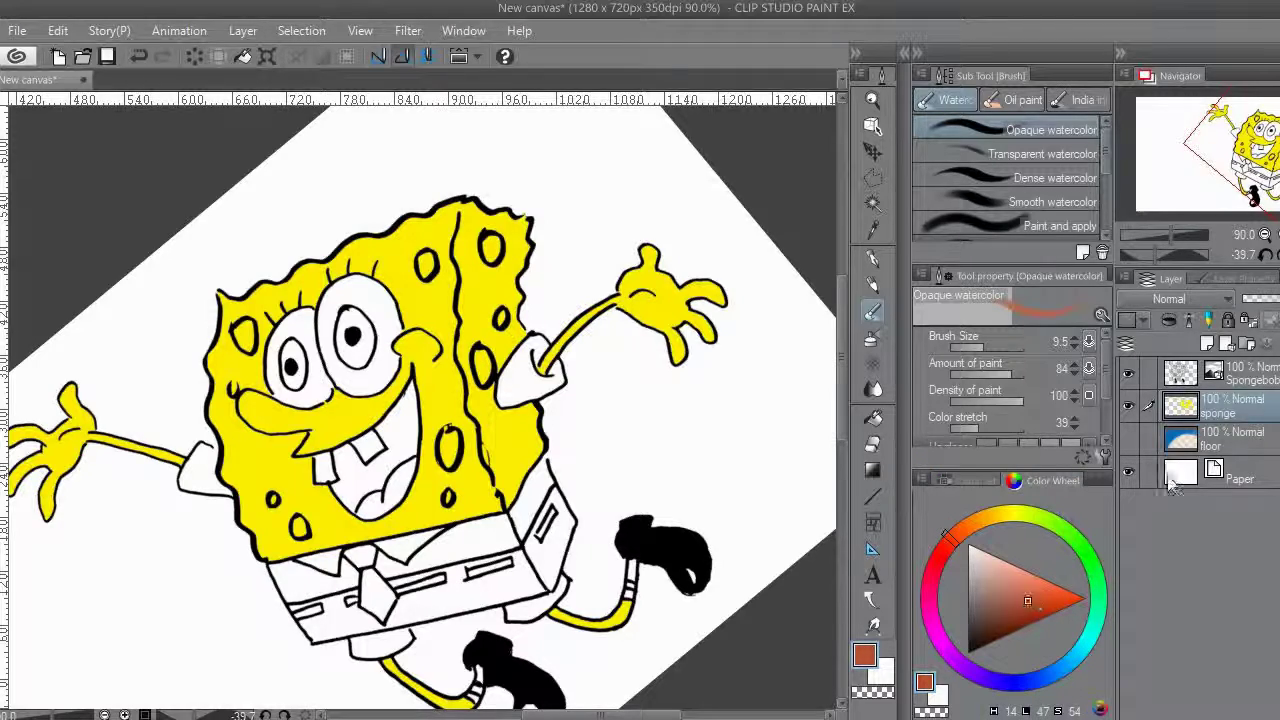
pyautogui.scroll(11, 420, 391)
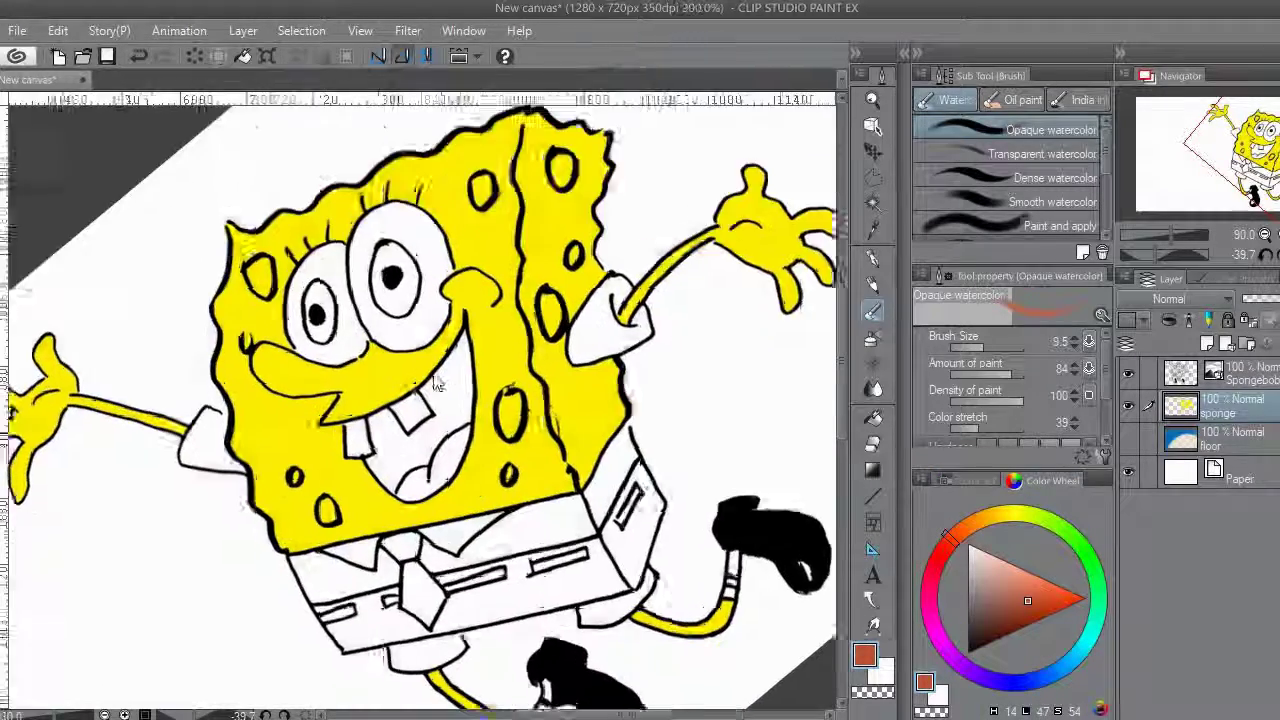
pyautogui.click(514, 402)
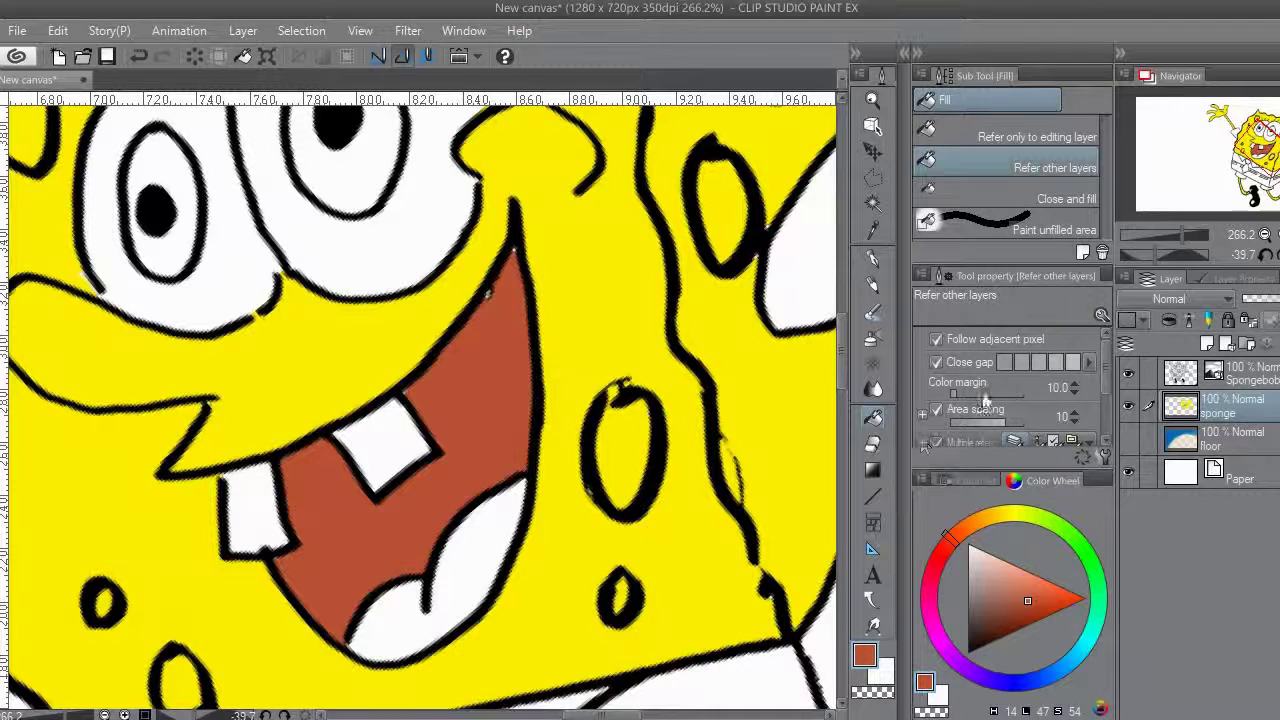
pyautogui.click(972, 481)
pyautogui.click(517, 534)
pyautogui.hotkey('ctrl', 'z')
# Mix a lighter salmon tone of the mouth colour and fill the tongue with it.
pyautogui.click(1048, 481)
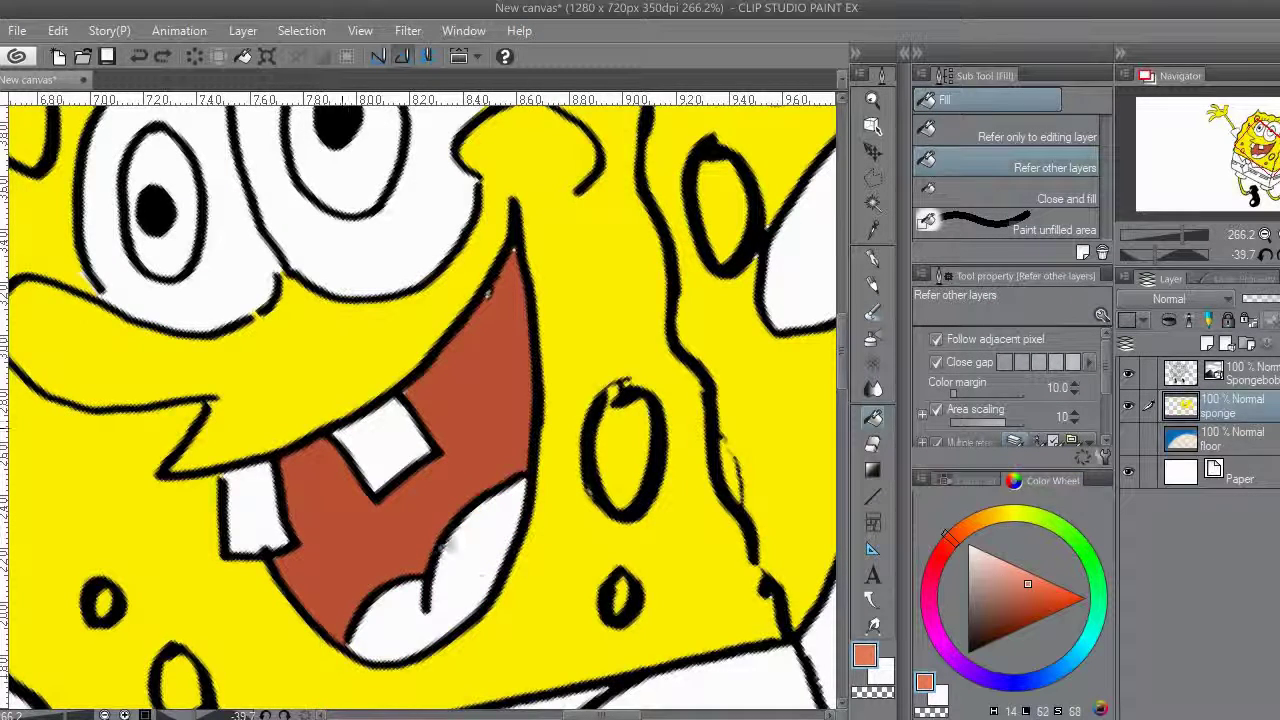
pyautogui.click(481, 570)
pyautogui.scroll(-10, 493, 554)
pyautogui.moveTo(511, 410); pyautogui.dragTo(543, 320)
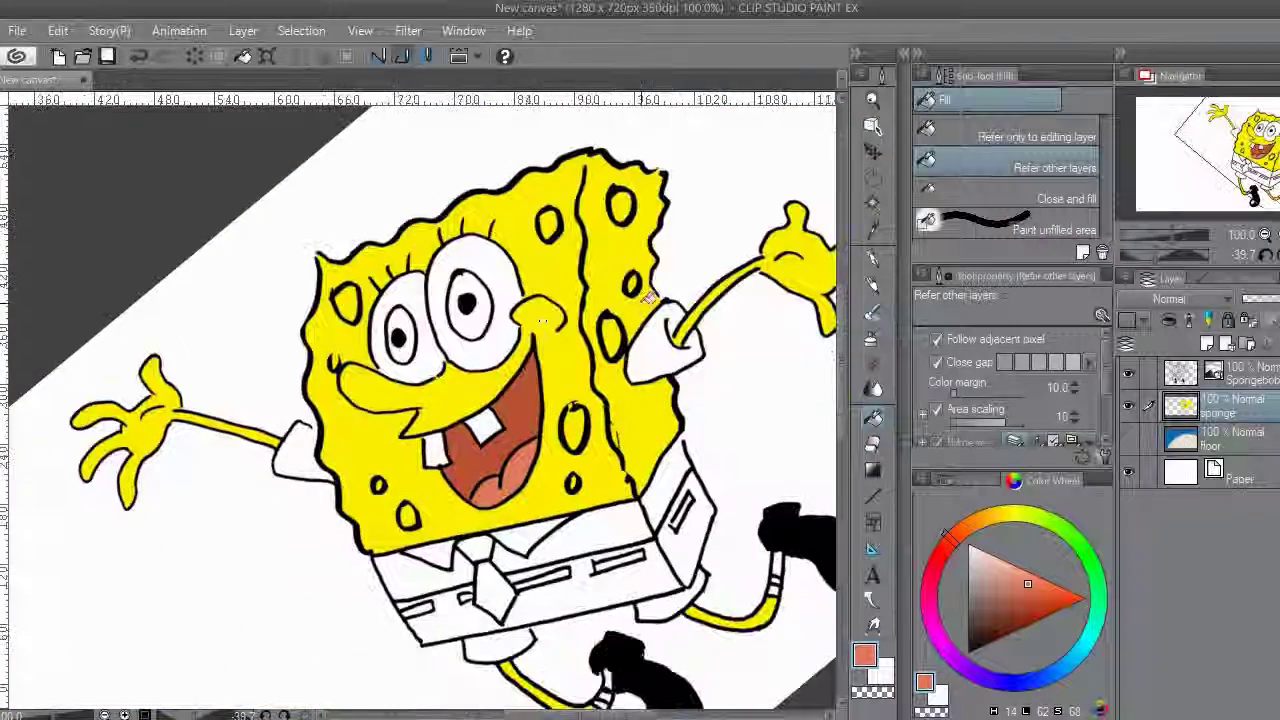
# Choose a medium blue and paint both irises around the pupils with the Opaque watercolor brush.
pyautogui.click(975, 481)
pyautogui.click(998, 572)
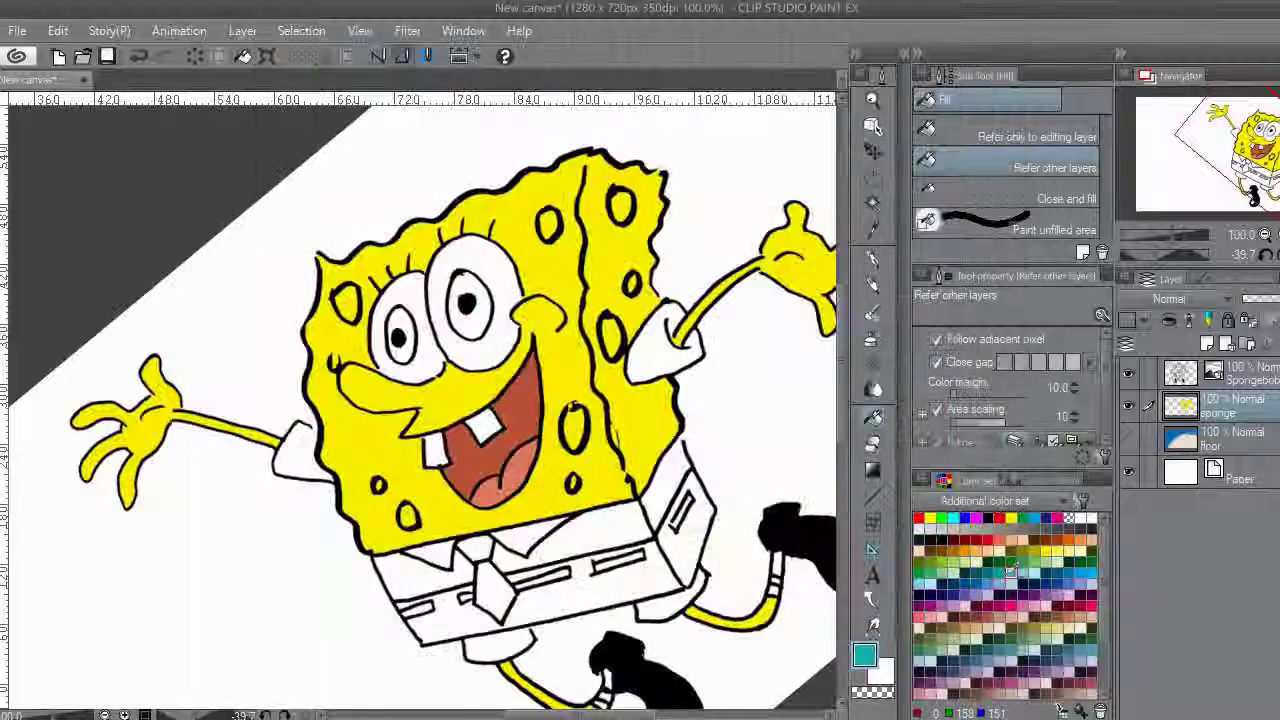
pyautogui.click(998, 580)
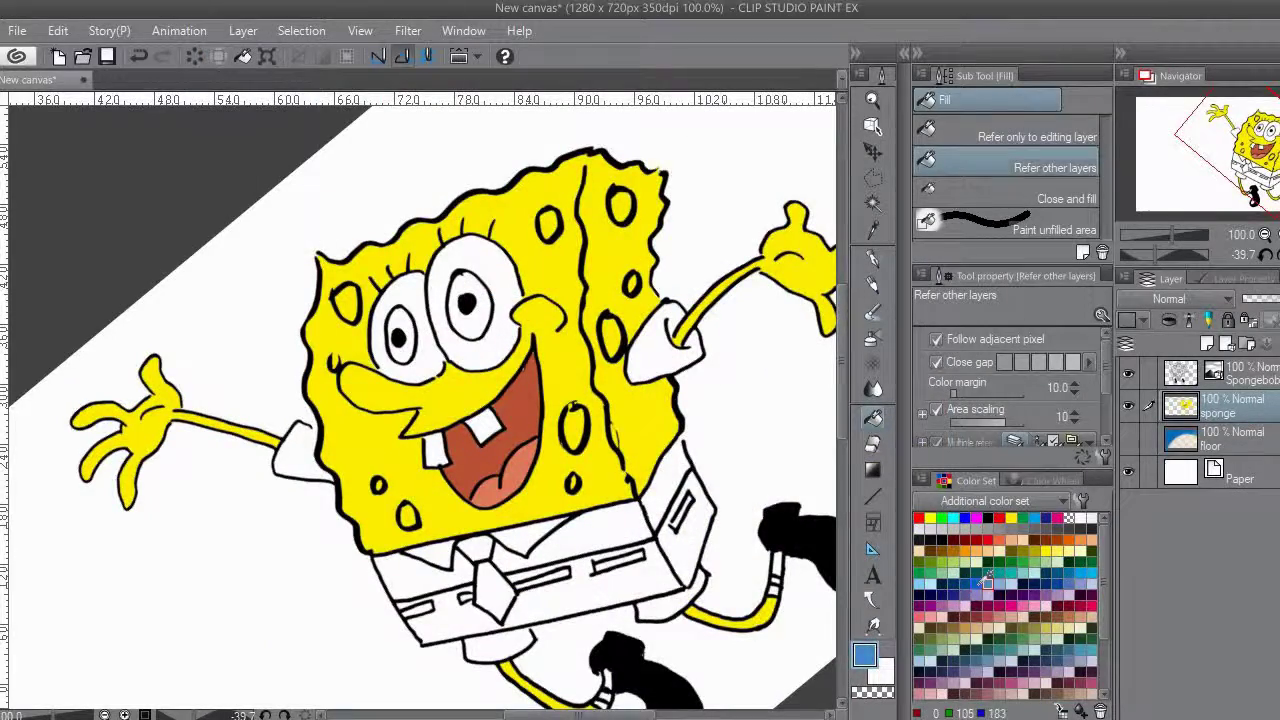
pyautogui.scroll(4, 485, 312)
pyautogui.click(873, 311)
pyautogui.scroll(6, 414, 306)
pyautogui.moveTo(381, 290)
pyautogui.mouseDown()
pyautogui.moveTo(378, 322)
pyautogui.moveTo(393, 302)
pyautogui.moveTo(409, 312)
pyautogui.moveTo(400, 395)
pyautogui.mouseUp()
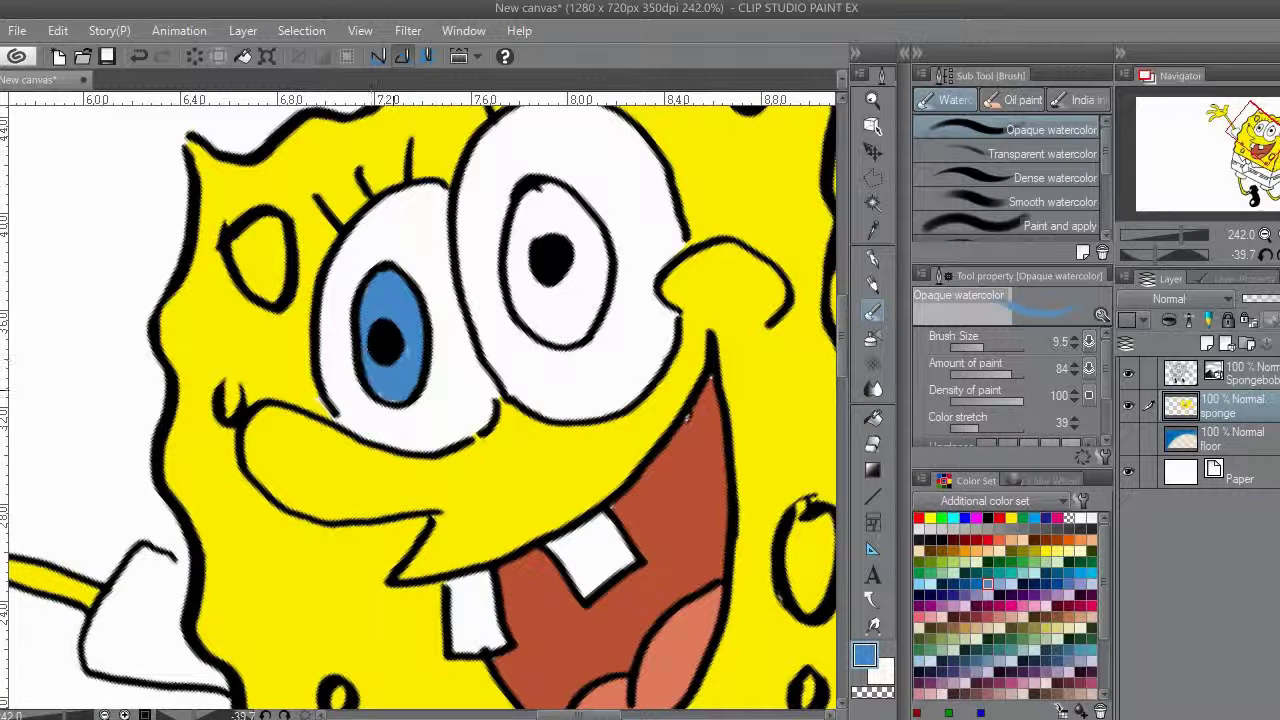
pyautogui.moveTo(547, 238); pyautogui.dragTo(472, 326)
pyautogui.moveTo(460, 388)
pyautogui.mouseDown()
pyautogui.moveTo(442, 318)
pyautogui.moveTo(476, 290)
pyautogui.moveTo(519, 343)
pyautogui.moveTo(490, 395)
pyautogui.moveTo(455, 405)
pyautogui.mouseUp()
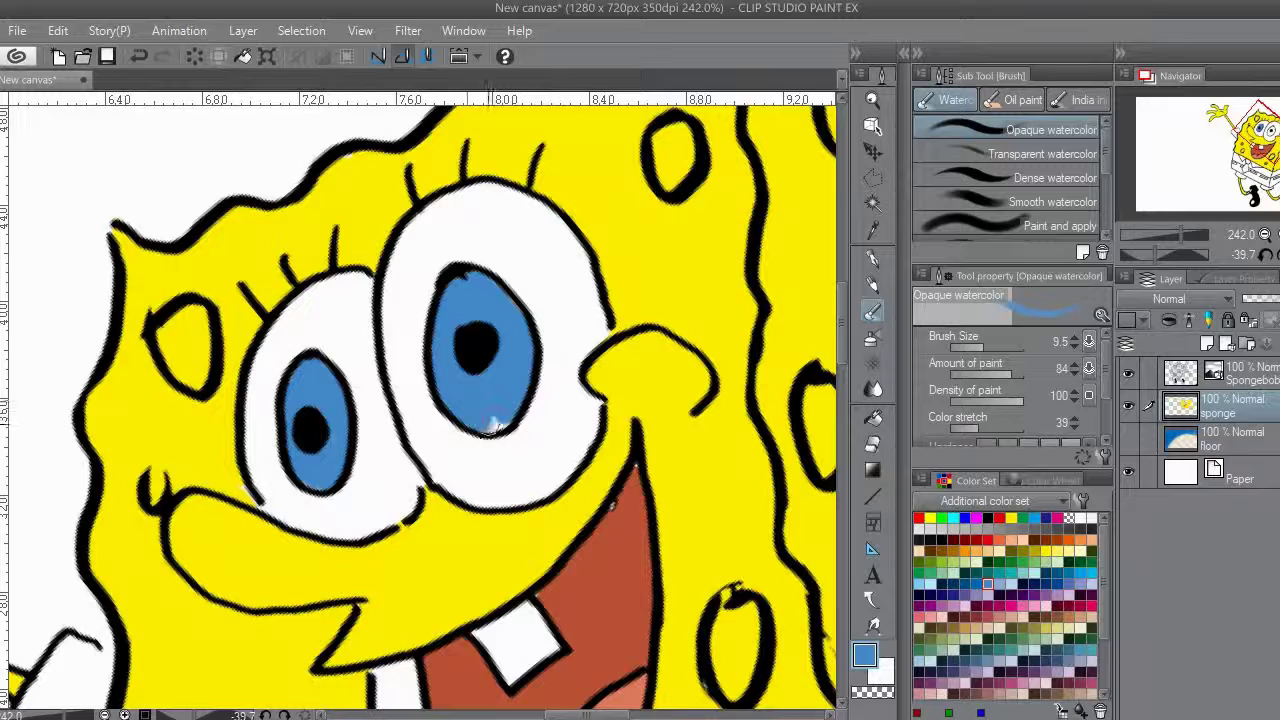
pyautogui.scroll(-5, 523, 340)
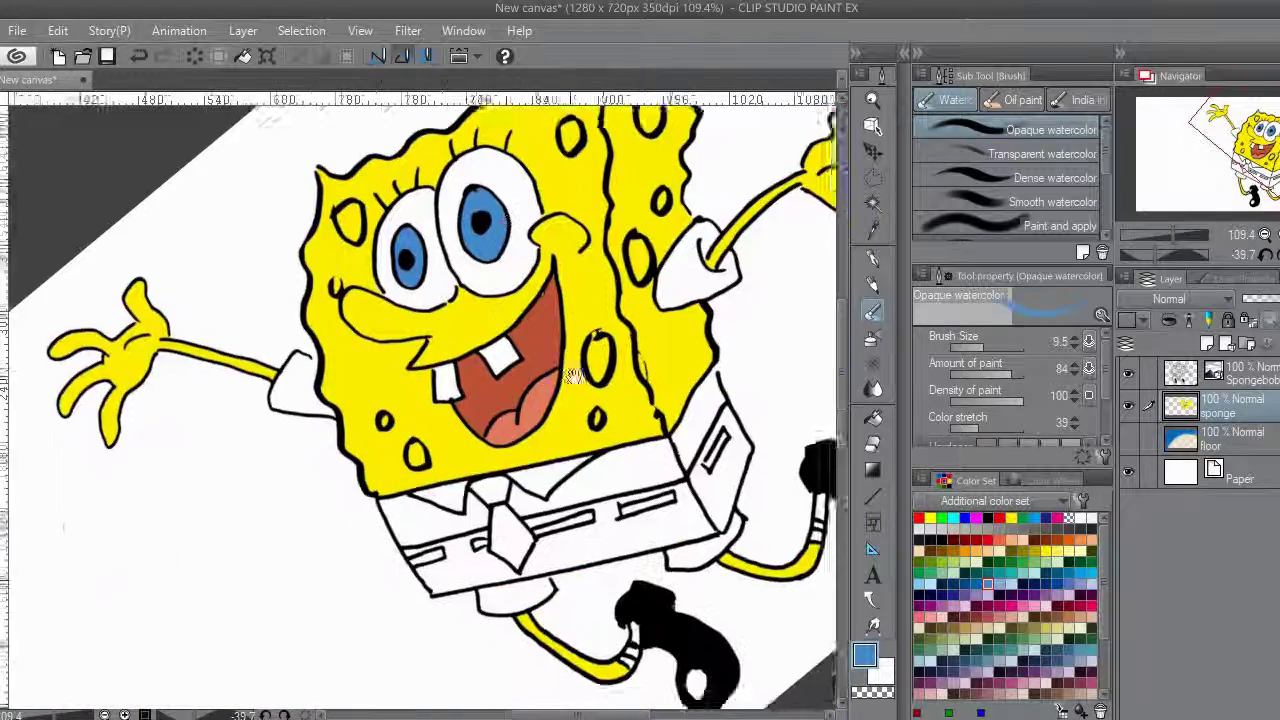
pyautogui.click(965, 550)
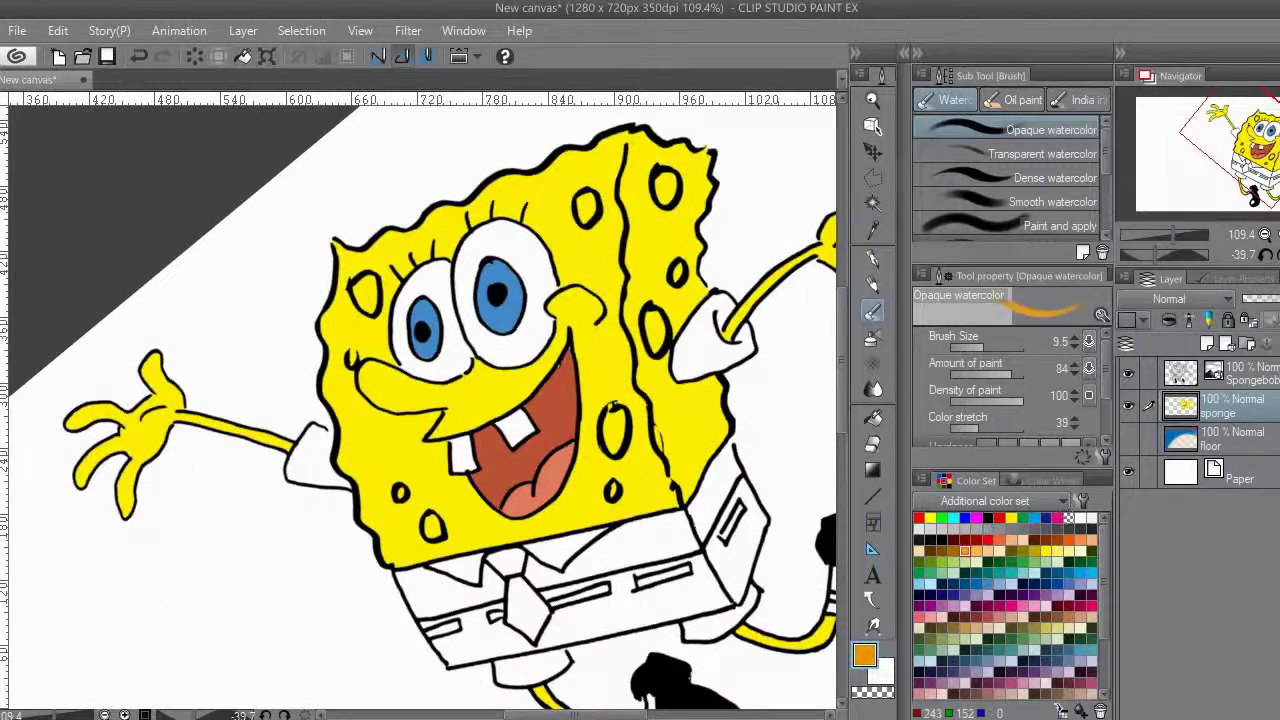
pyautogui.click(976, 550)
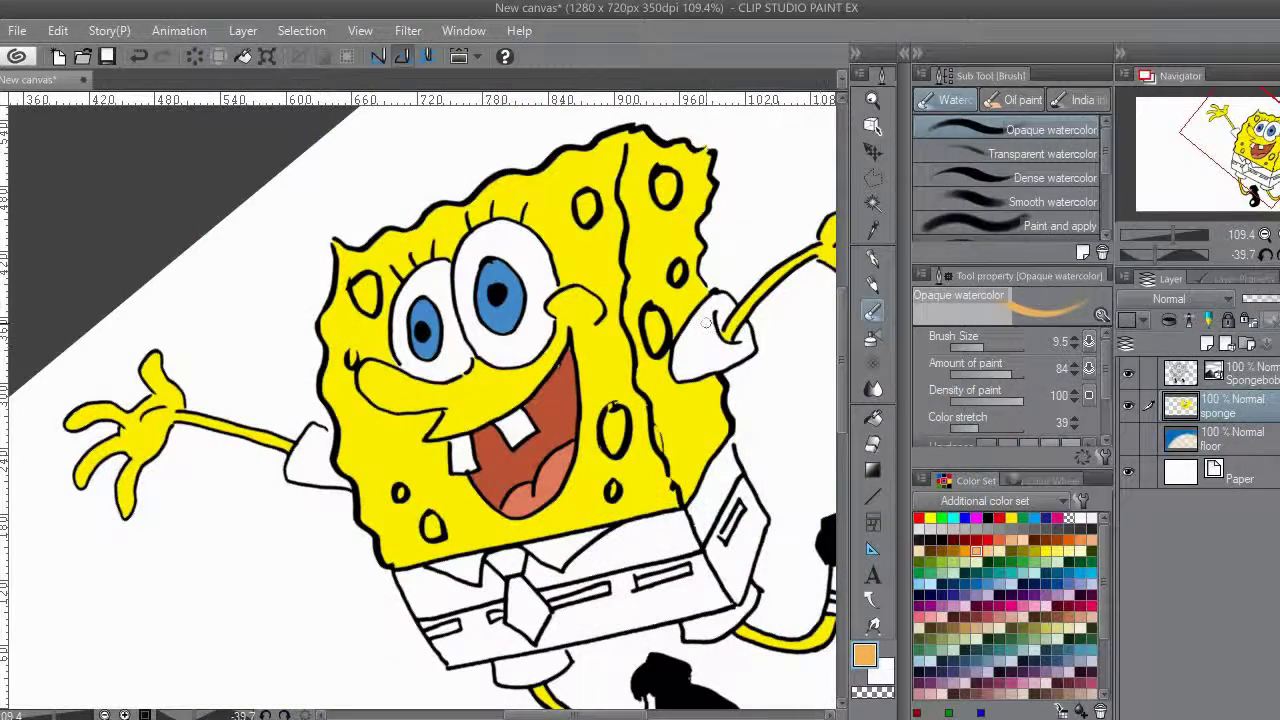
# Mix a muted olive yellow (H 64, L 50, S 48) and paint the pore above the nose with the Opaque watercolor brush.
pyautogui.press('i')
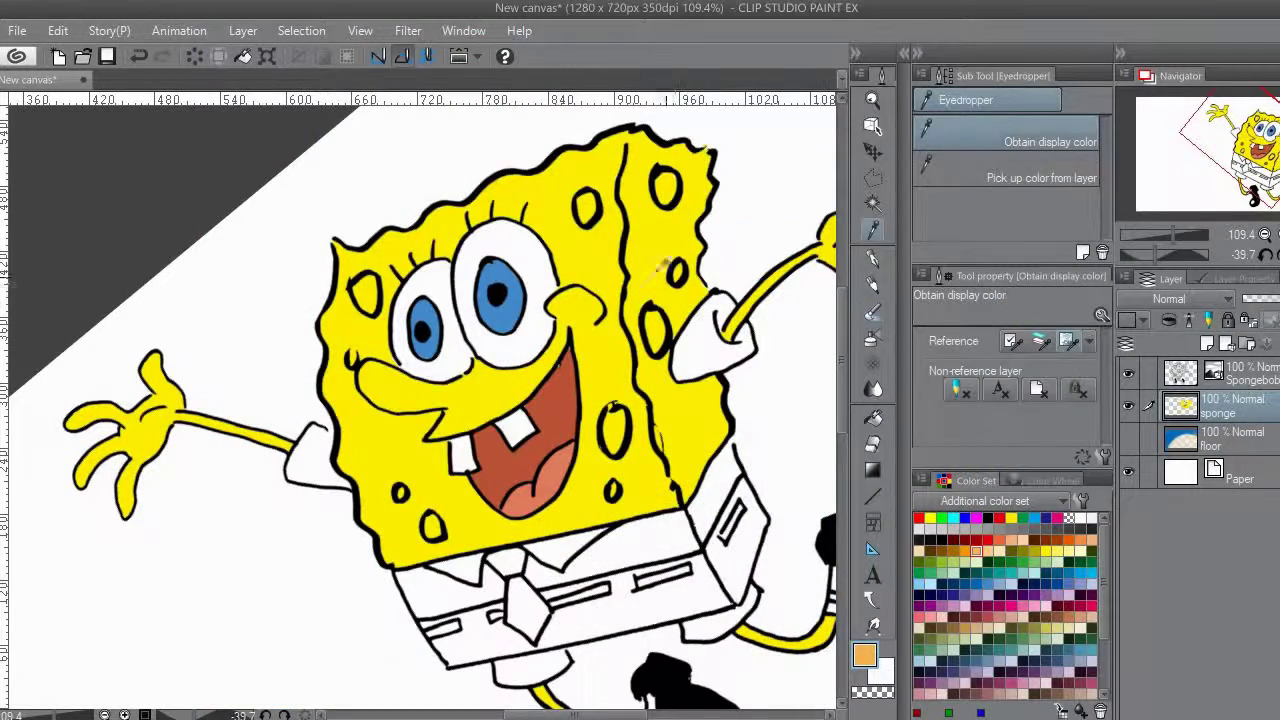
pyautogui.click(872, 416)
pyautogui.click(1040, 481)
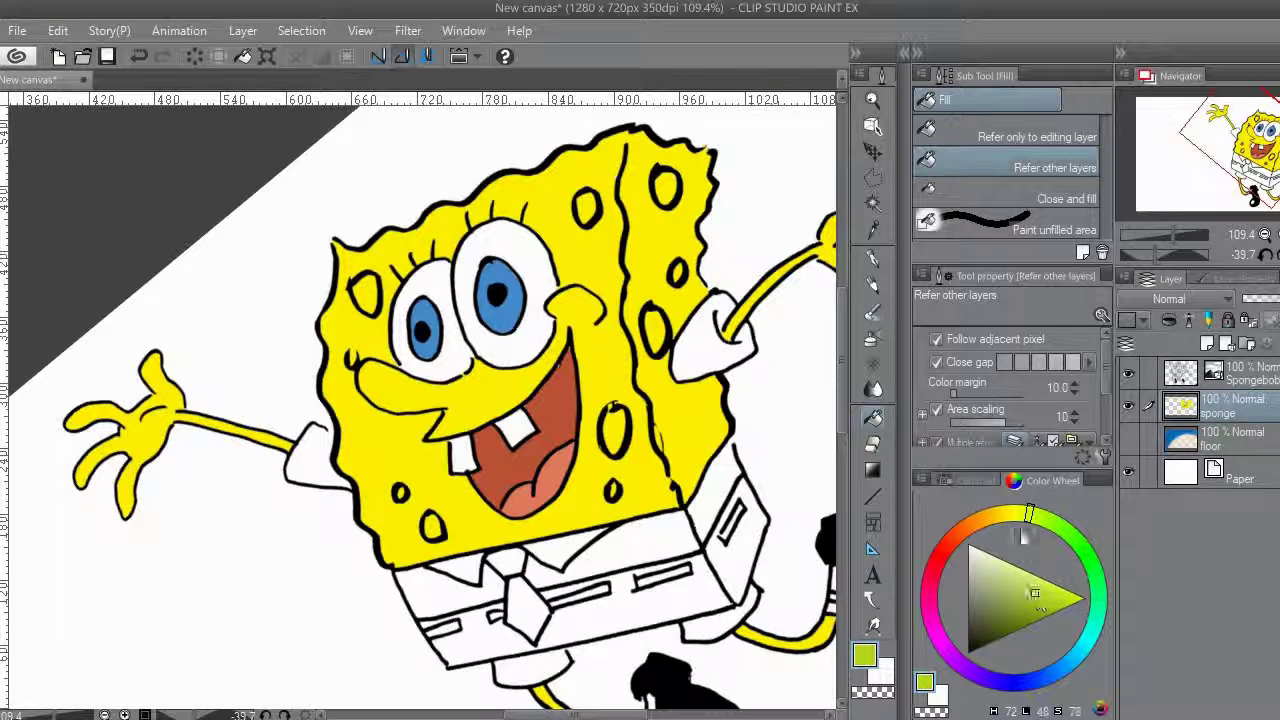
pyautogui.click(872, 312)
pyautogui.scroll(2, 642, 256)
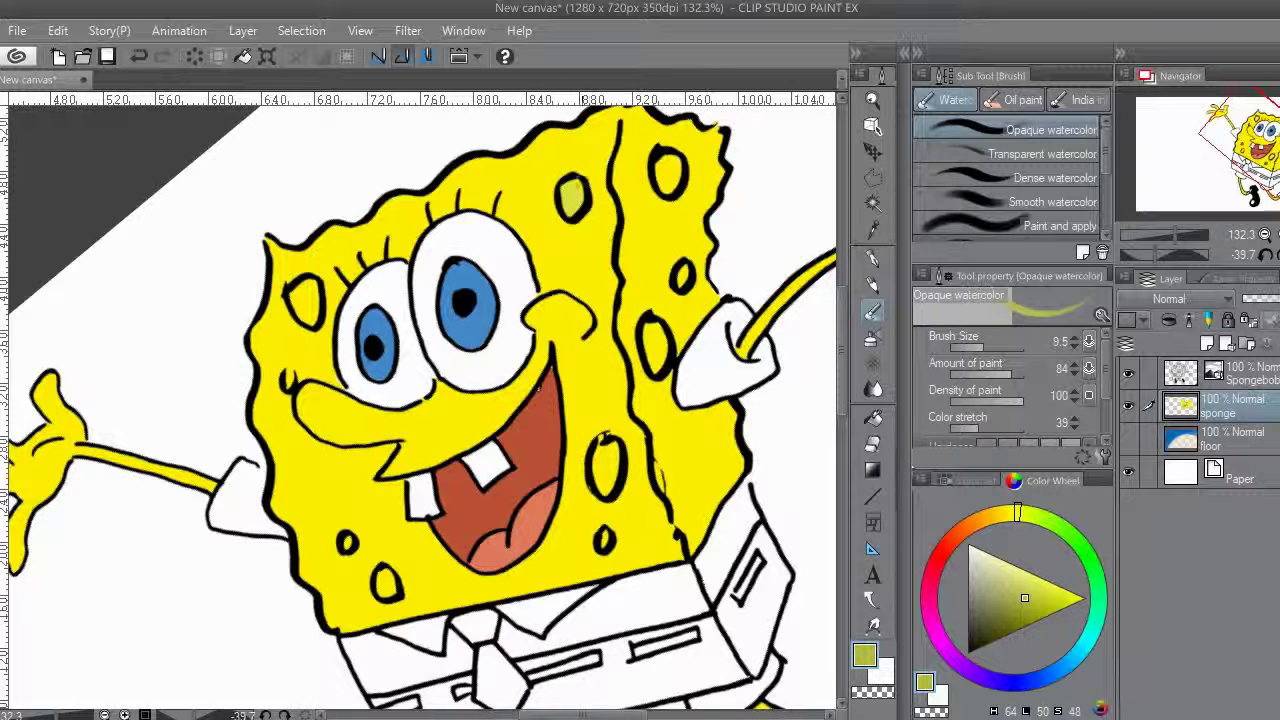
# Paint the pores on the body's side and the large pore beside the mouth olive yellow.
pyautogui.scroll(2, 572, 198)
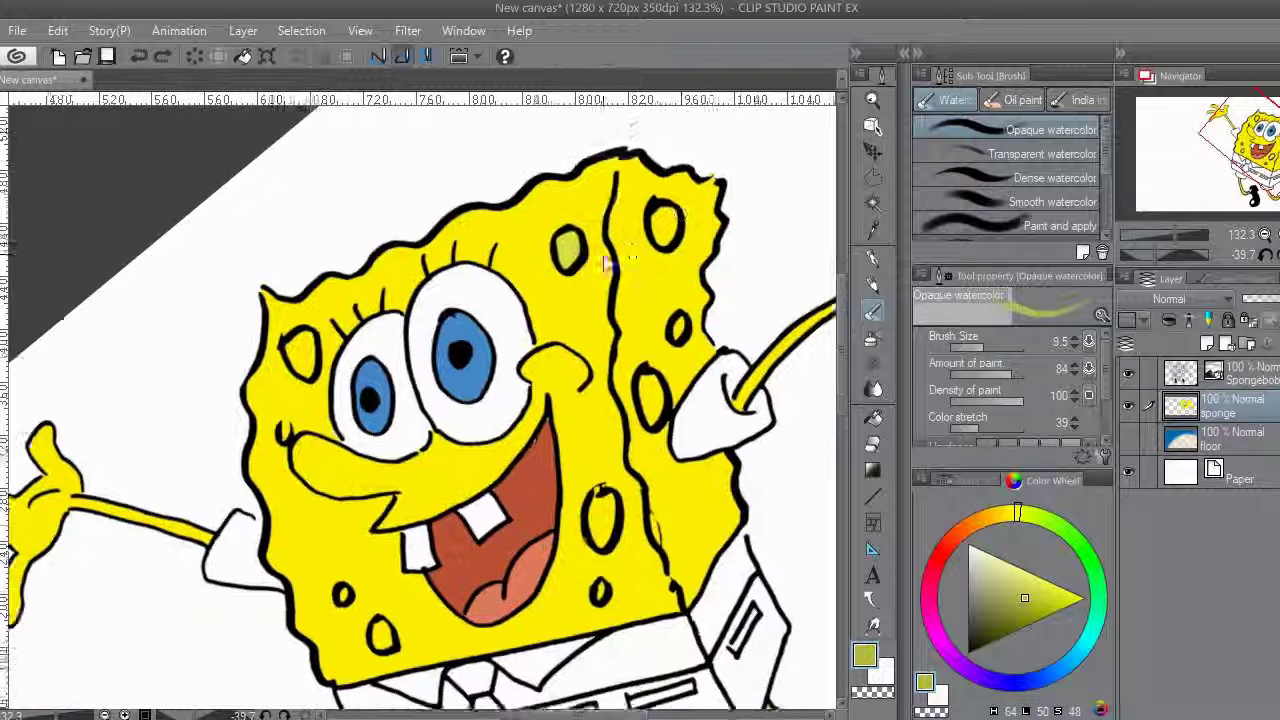
pyautogui.moveTo(553, 250); pyautogui.dragTo(550, 264)
pyautogui.moveTo(552, 262); pyautogui.dragTo(472, 254)
pyautogui.moveTo(612, 198)
pyautogui.mouseDown()
pyautogui.moveTo(614, 228)
pyautogui.moveTo(621, 179)
pyautogui.mouseUp()
pyautogui.moveTo(630, 284)
pyautogui.mouseDown()
pyautogui.moveTo(630, 302)
pyautogui.moveTo(632, 290)
pyautogui.mouseUp()
pyautogui.moveTo(582, 368)
pyautogui.mouseDown()
pyautogui.moveTo(594, 412)
pyautogui.moveTo(588, 400)
pyautogui.mouseUp()
pyautogui.moveTo(588, 444); pyautogui.dragTo(617, 246)
pyautogui.moveTo(550, 352)
pyautogui.mouseDown()
pyautogui.moveTo(549, 376)
pyautogui.moveTo(540, 362)
pyautogui.moveTo(557, 362)
pyautogui.mouseUp()
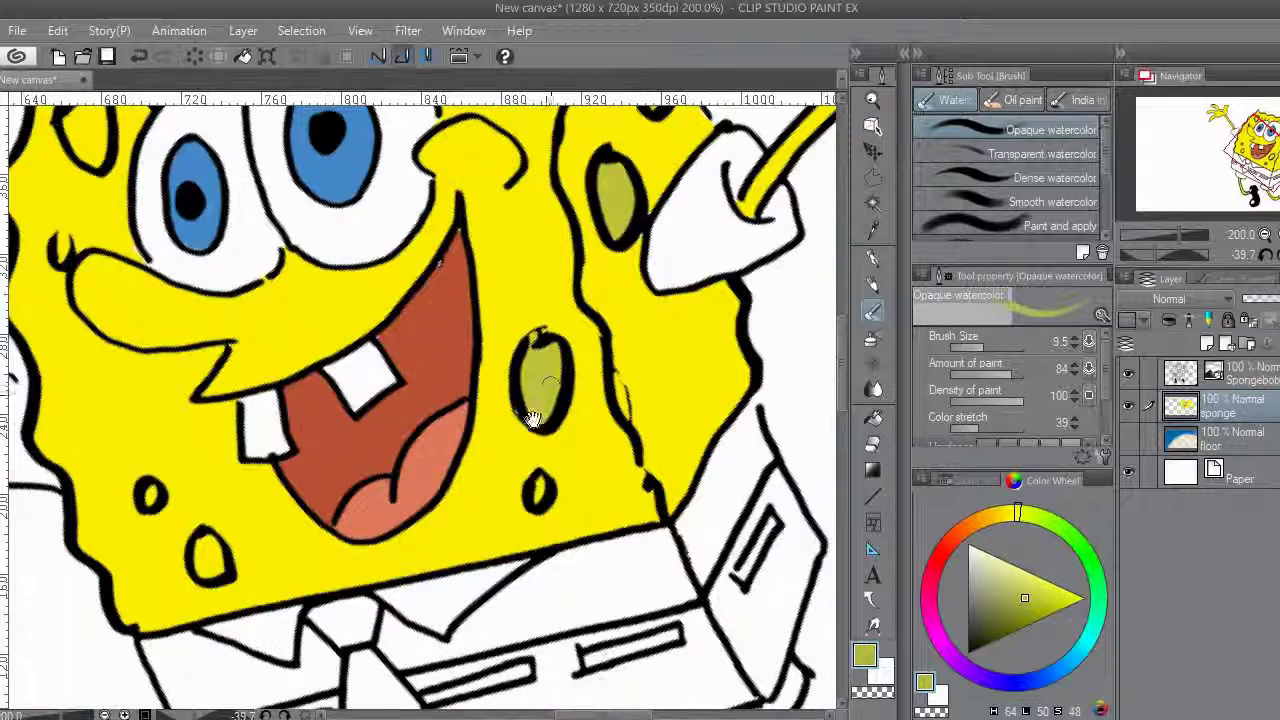
# Paint the small pore beneath the large one and the two pores on the opposite lower cheek olive yellow.
pyautogui.moveTo(536, 488); pyautogui.dragTo(579, 387)
pyautogui.moveTo(430, 402); pyautogui.dragTo(565, 354)
pyautogui.moveTo(378, 425); pyautogui.dragTo(392, 405)
pyautogui.moveTo(392, 400); pyautogui.dragTo(463, 434)
pyautogui.moveTo(403, 370); pyautogui.dragTo(403, 386)
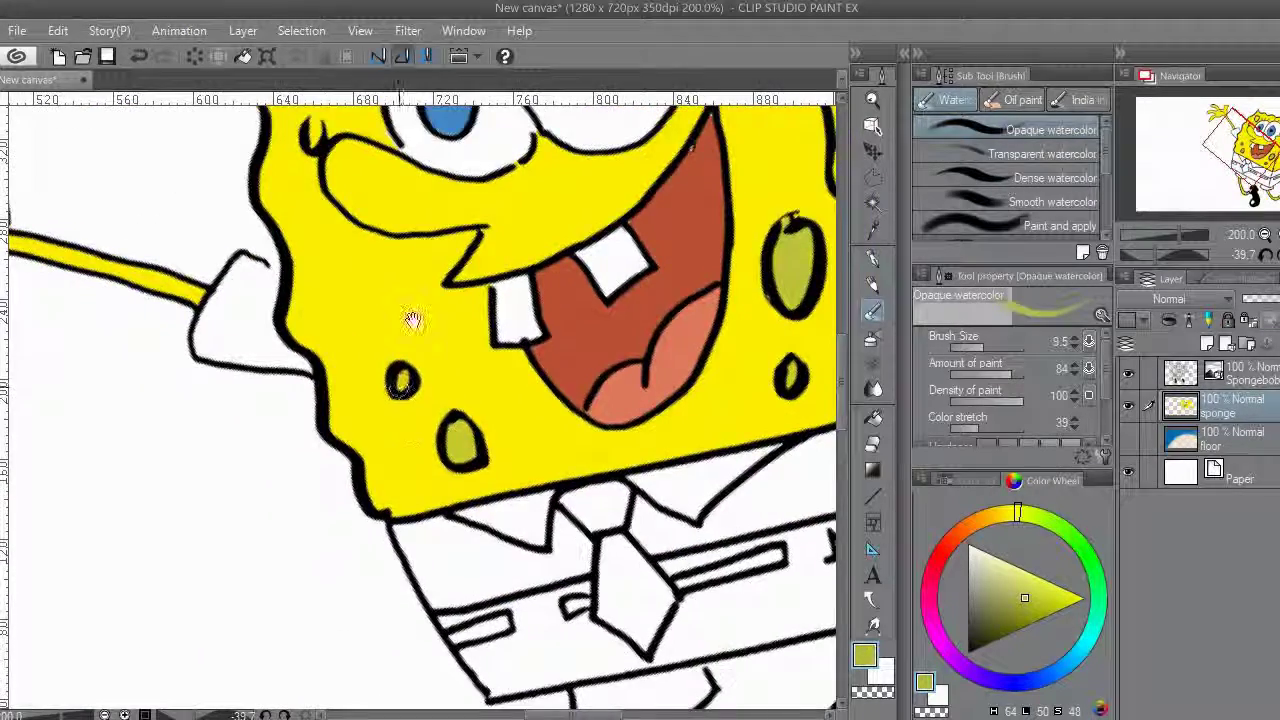
# Paint the forehead pore beside the eye and the small pore next to the cheek olive yellow.
pyautogui.moveTo(414, 320); pyautogui.dragTo(441, 616)
pyautogui.moveTo(346, 302)
pyautogui.mouseDown()
pyautogui.moveTo(372, 322)
pyautogui.moveTo(383, 298)
pyautogui.mouseUp()
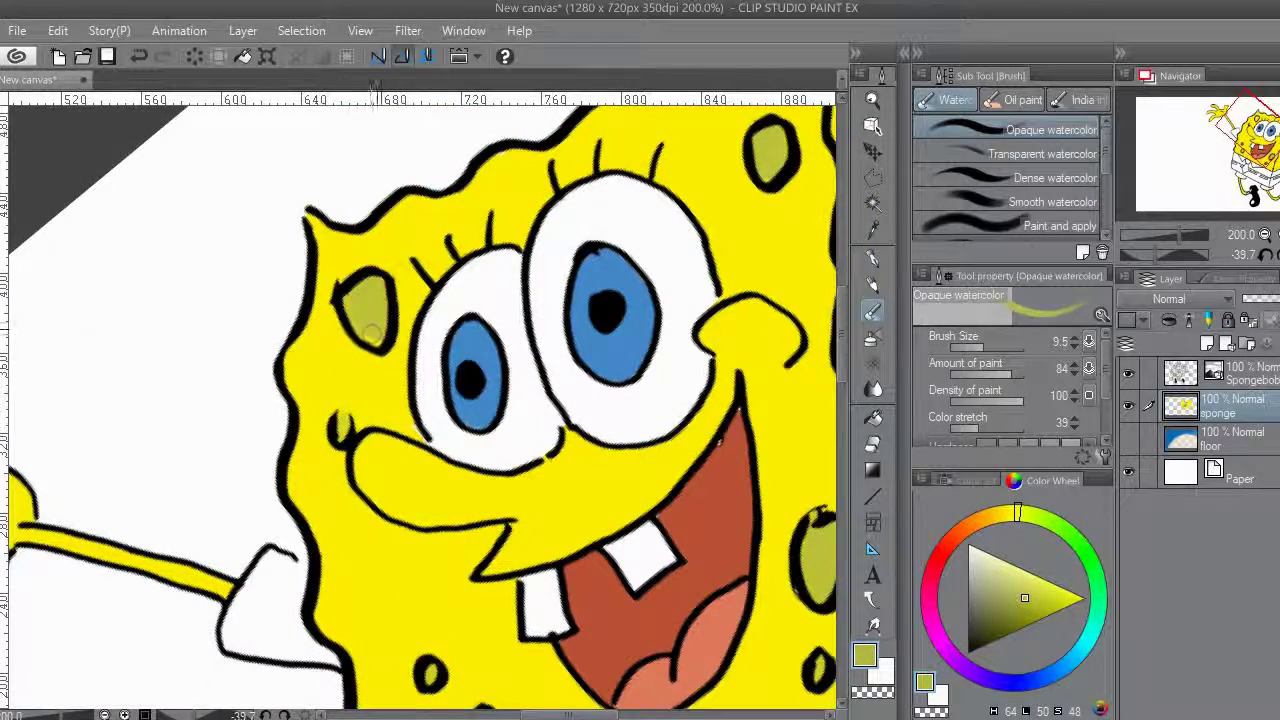
pyautogui.scroll(-5, 411, 296)
pyautogui.moveTo(690, 264); pyautogui.dragTo(616, 257)
pyautogui.scroll(-3, 617, 258)
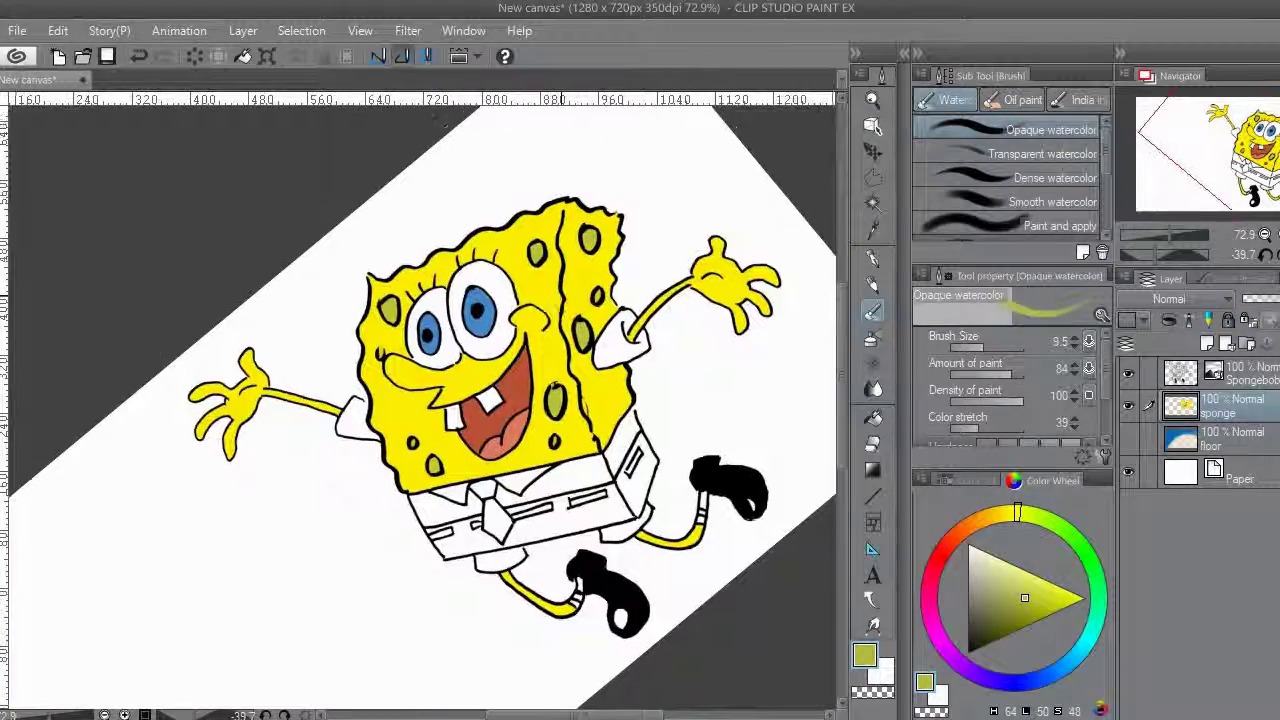
# Mix an orange-brown (H 24, L 48, S 62) for the trousers.
pyautogui.click(945, 482)
pyautogui.click(975, 545)
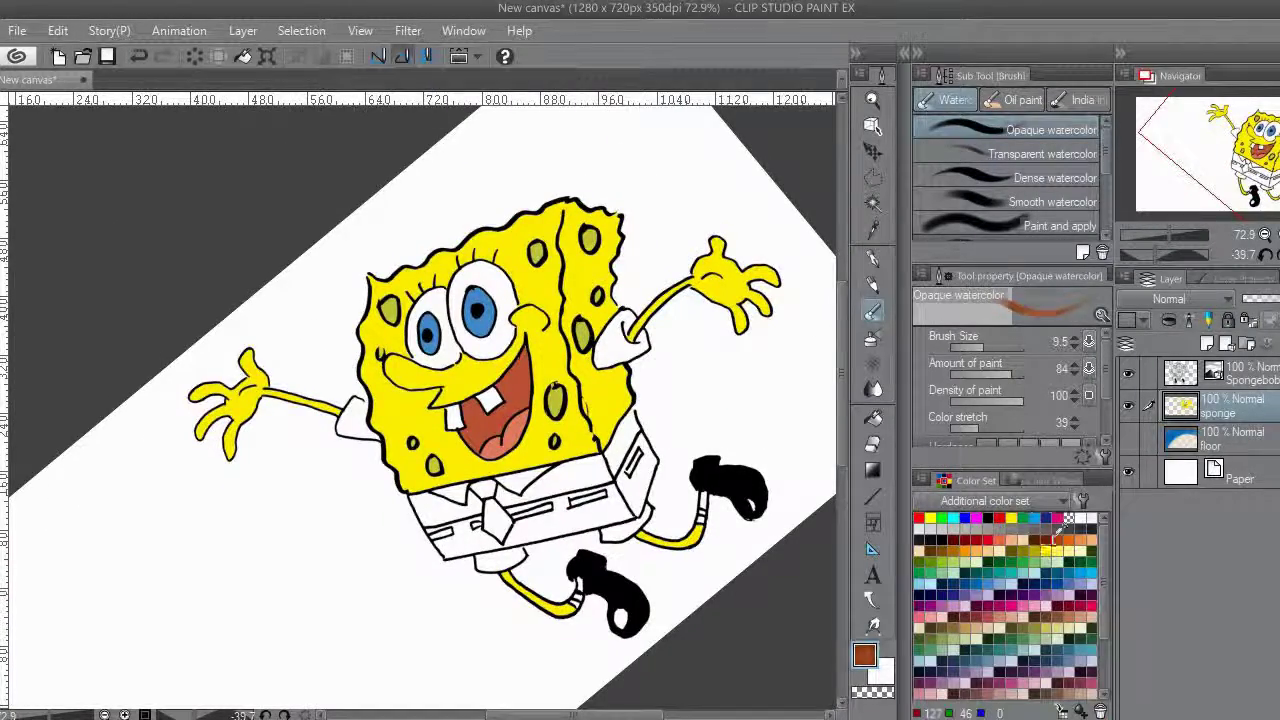
pyautogui.scroll(7, 430, 620)
pyautogui.hotkey('alt', 'Tab')
pyautogui.hotkey('alt', 'Tab')
pyautogui.scroll(2, 502, 580)
pyautogui.click(1044, 482)
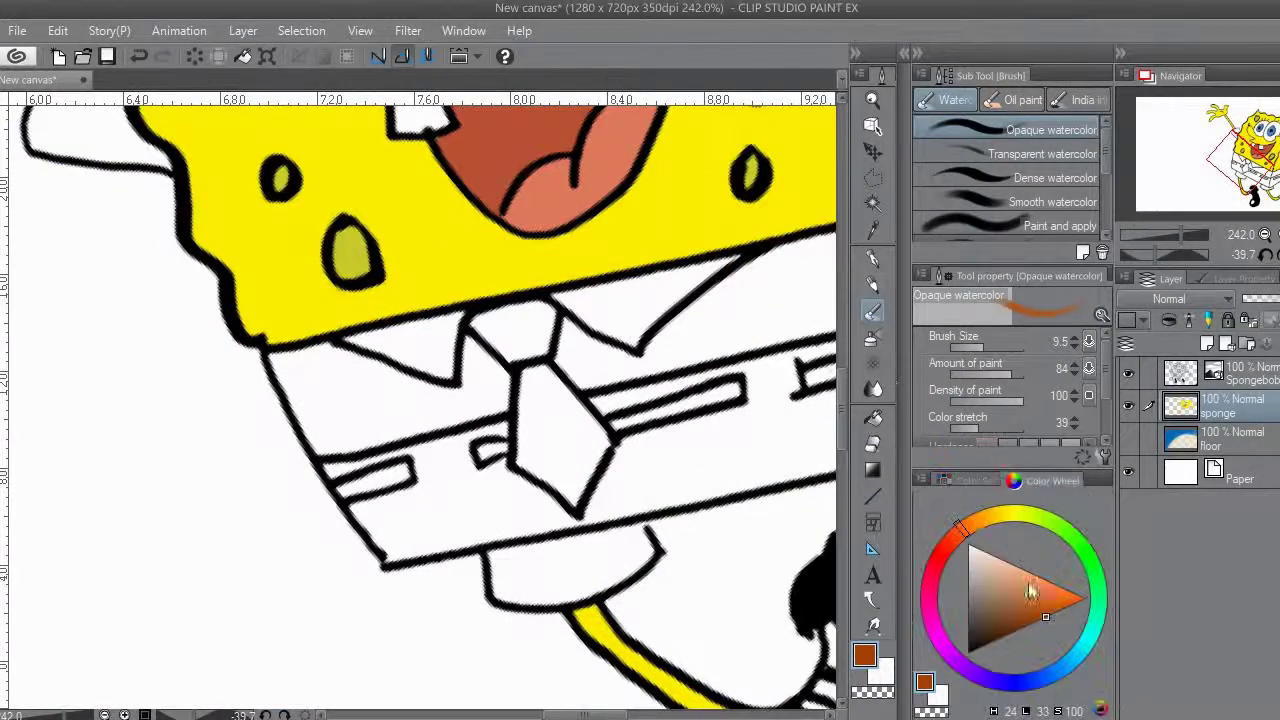
# Fill the trousers' front, side and both trouser legs orange-brown with the Fill tool referring to other layers.
pyautogui.moveTo(534, 488)
pyautogui.mouseDown()
pyautogui.moveTo(526, 385)
pyautogui.moveTo(429, 428)
pyautogui.mouseUp()
pyautogui.click(872, 417)
pyautogui.click(670, 365)
pyautogui.click(320, 440)
pyautogui.click(418, 504)
pyautogui.moveTo(559, 409); pyautogui.dragTo(329, 515)
pyautogui.click(590, 507)
pyautogui.click(625, 388)
pyautogui.moveTo(443, 446); pyautogui.dragTo(634, 325)
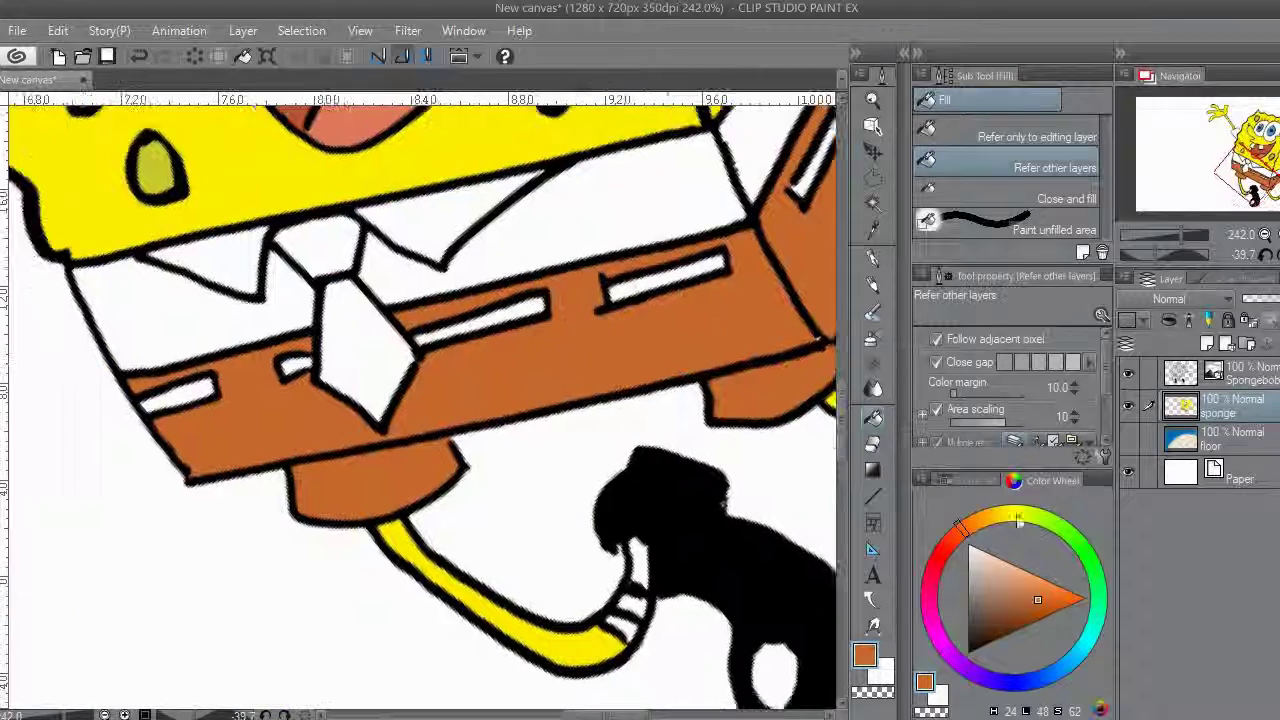
# Choose a dark brown and fill the belt rectangles on the front and side of the trousers.
pyautogui.click(972, 483)
pyautogui.click(1045, 540)
pyautogui.click(178, 394)
pyautogui.click(482, 320)
pyautogui.click(296, 366)
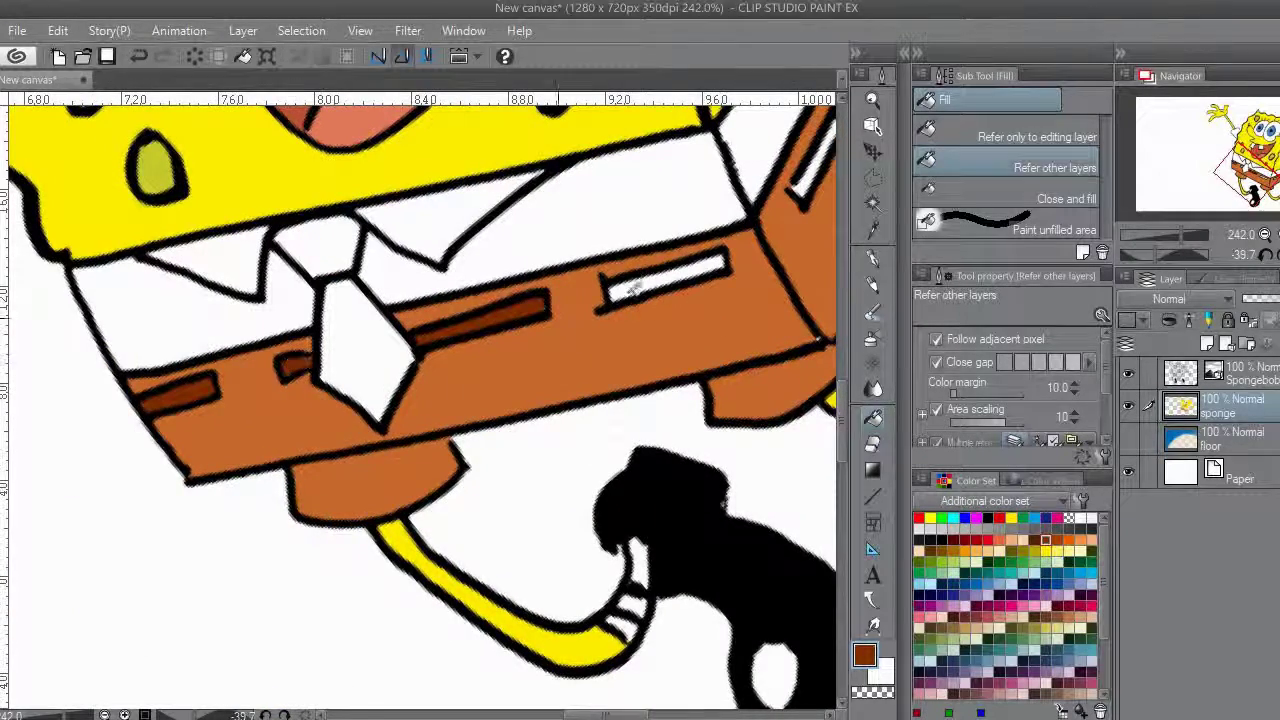
pyautogui.click(664, 280)
pyautogui.scroll(2, 688, 243)
pyautogui.click(661, 281)
pyautogui.scroll(-4, 696, 273)
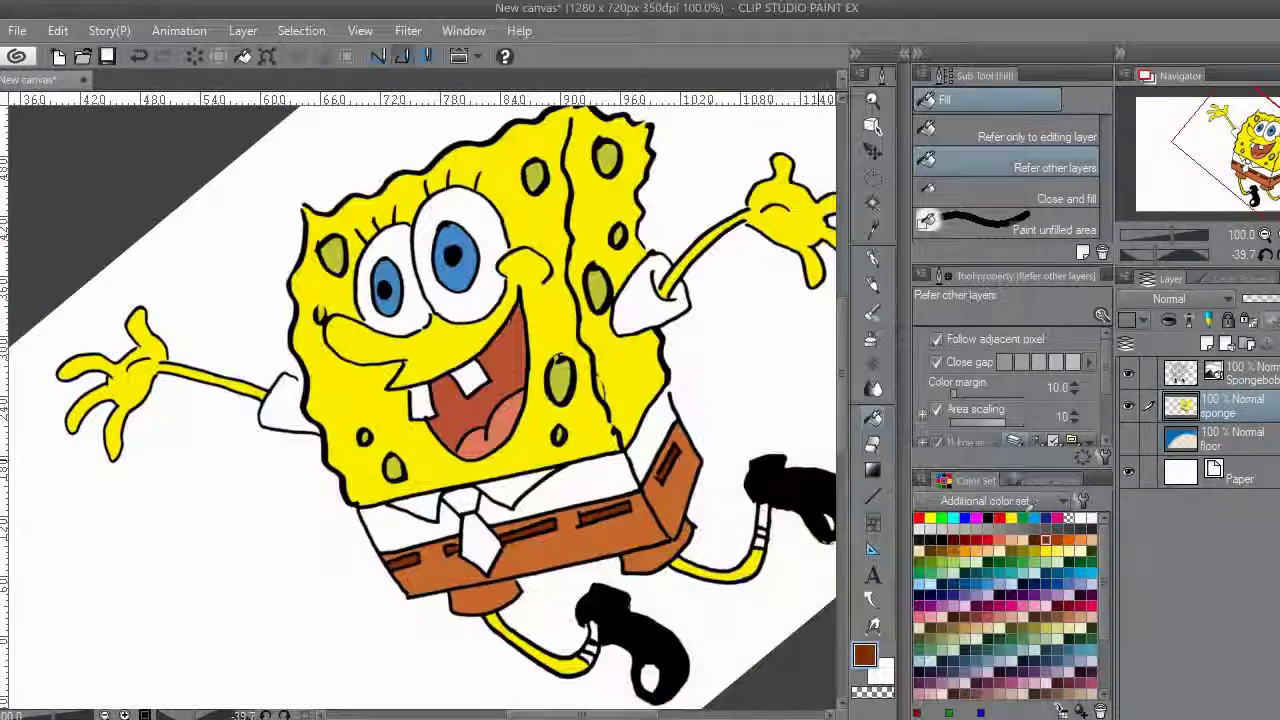
# Mix a muted red (H 4, L 51, S 53) and fill the tie and its knot.
pyautogui.click(999, 548)
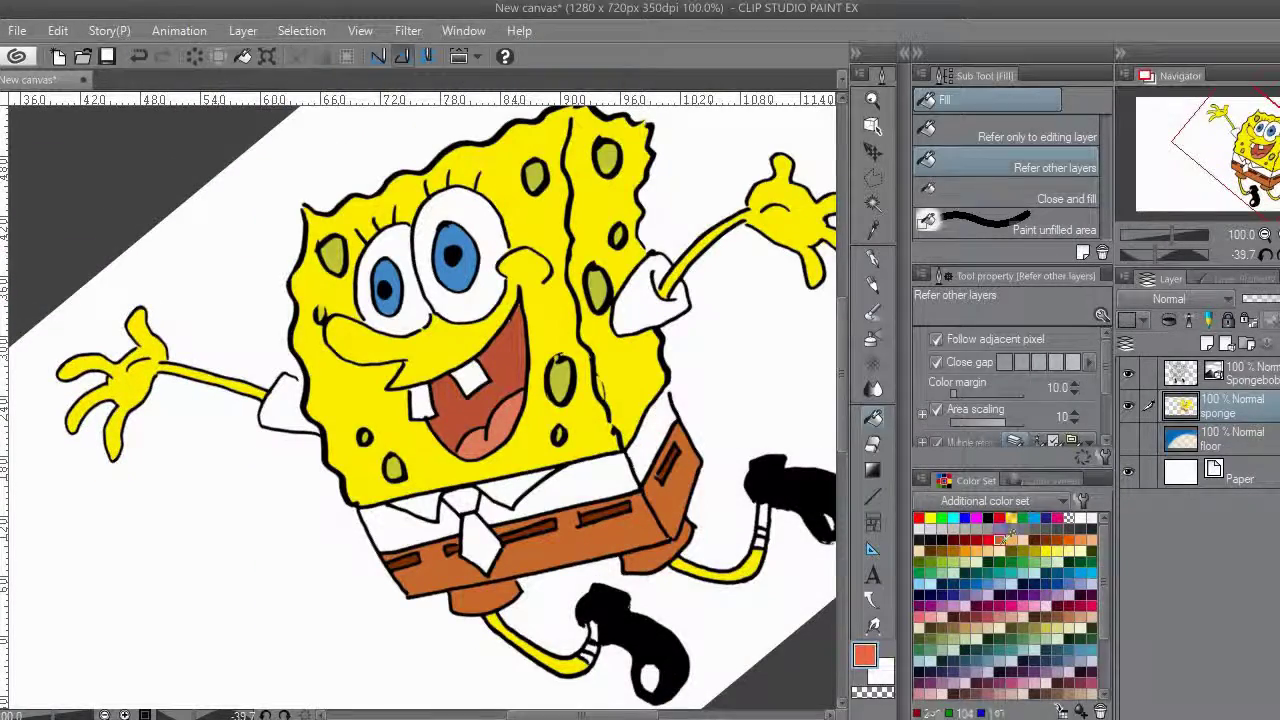
pyautogui.click(1003, 537)
pyautogui.click(1045, 480)
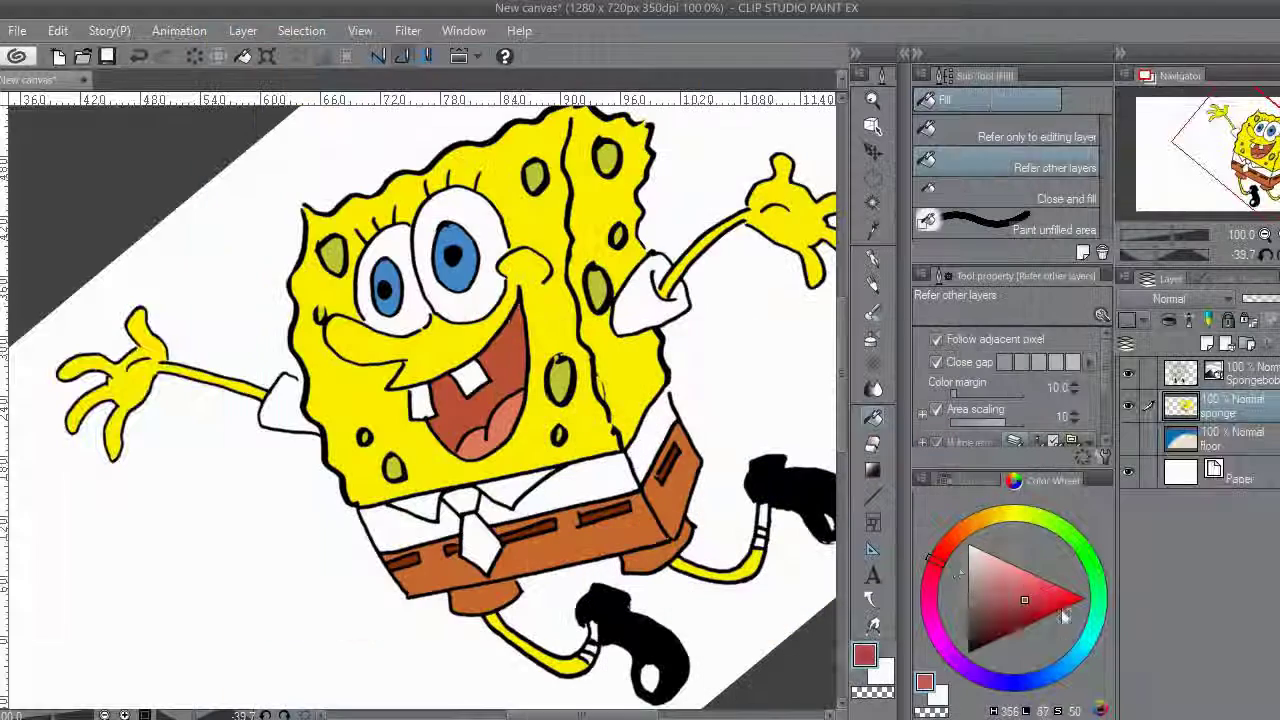
pyautogui.click(1013, 590)
pyautogui.moveTo(938, 562); pyautogui.dragTo(943, 558)
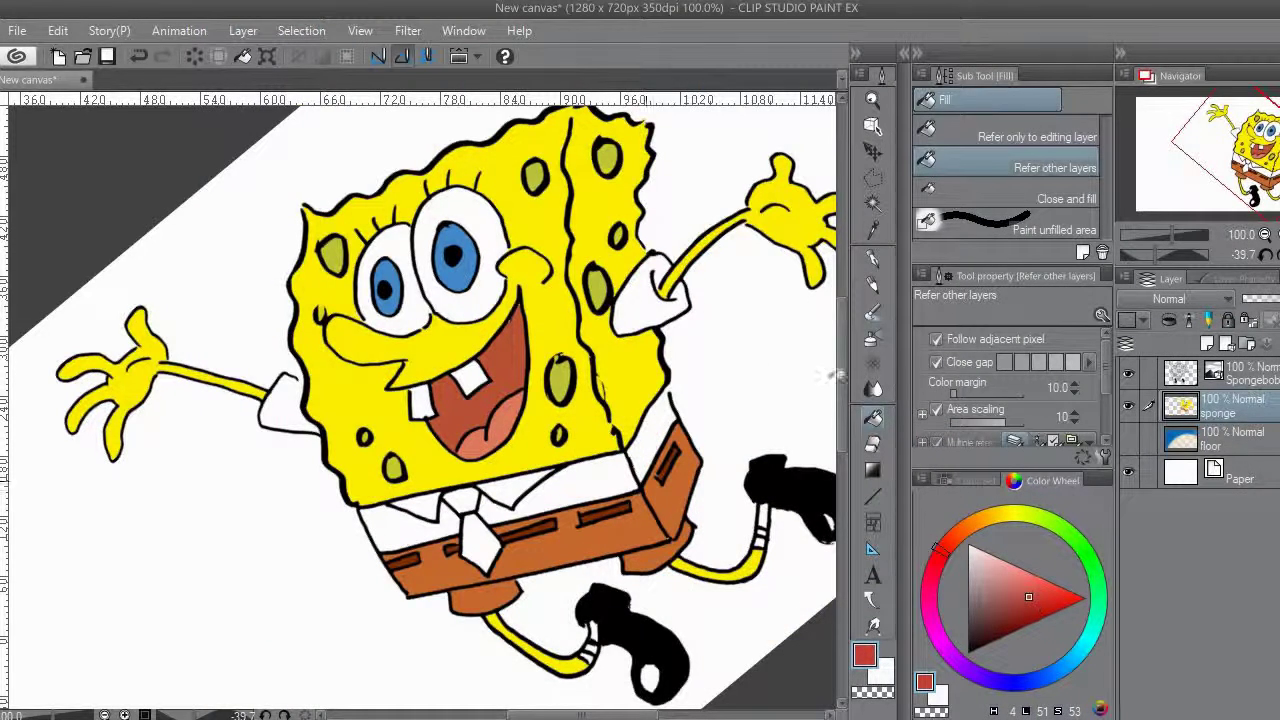
pyautogui.scroll(-3, 566, 404)
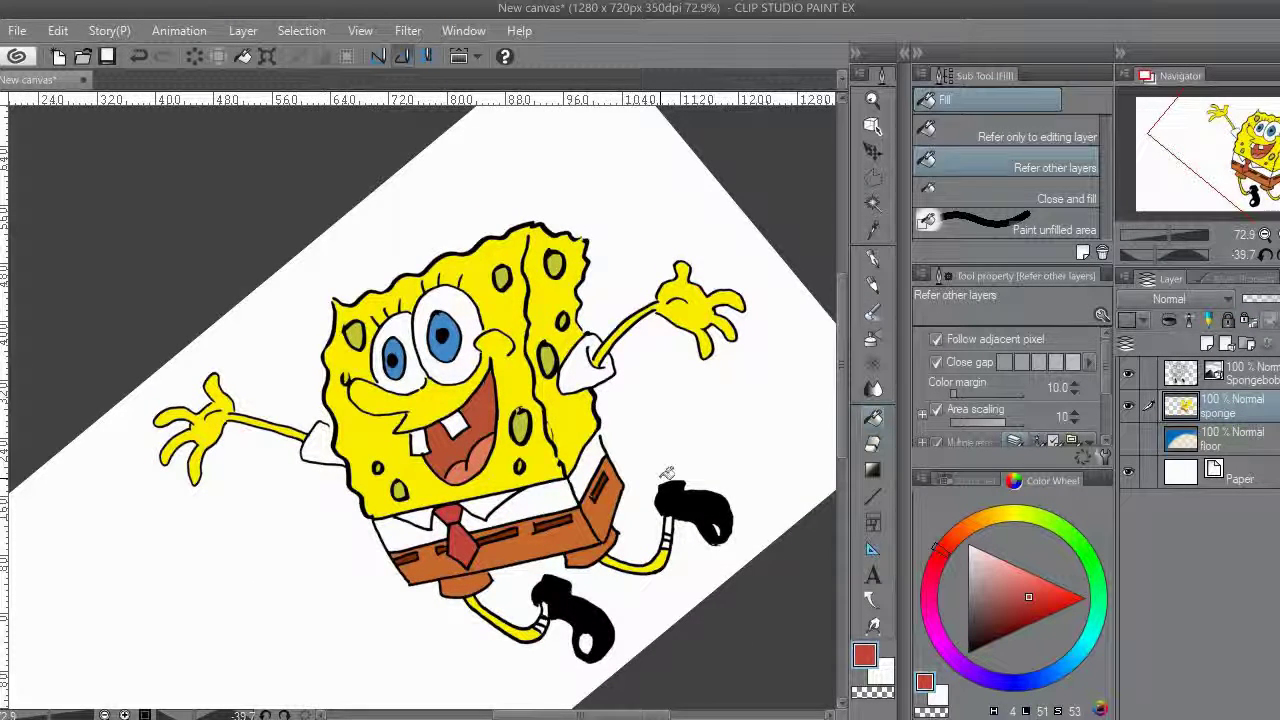
# Switch back to the Opaque watercolor brush and choose black as the painting colour.
pyautogui.click(871, 312)
pyautogui.click(975, 481)
pyautogui.click(987, 517)
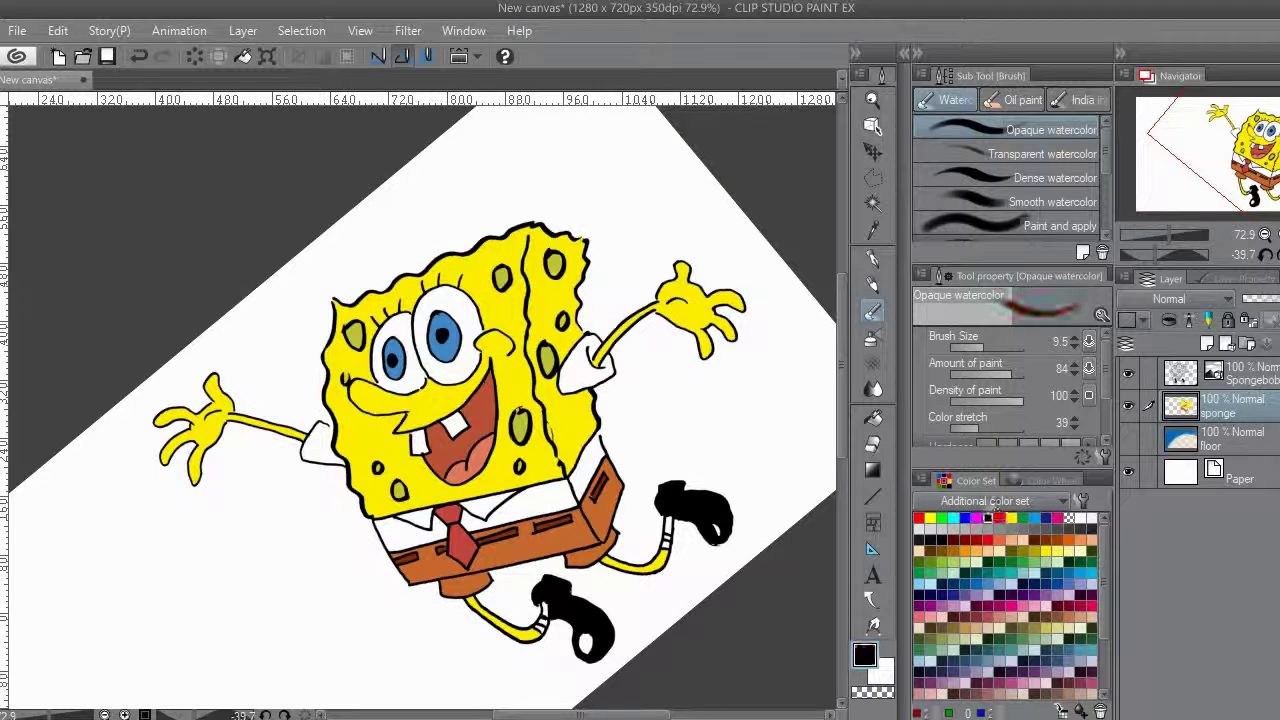
pyautogui.moveTo(1105, 362)
pyautogui.mouseDown()
pyautogui.moveTo(1105, 398)
pyautogui.moveTo(1105, 358)
pyautogui.mouseUp()
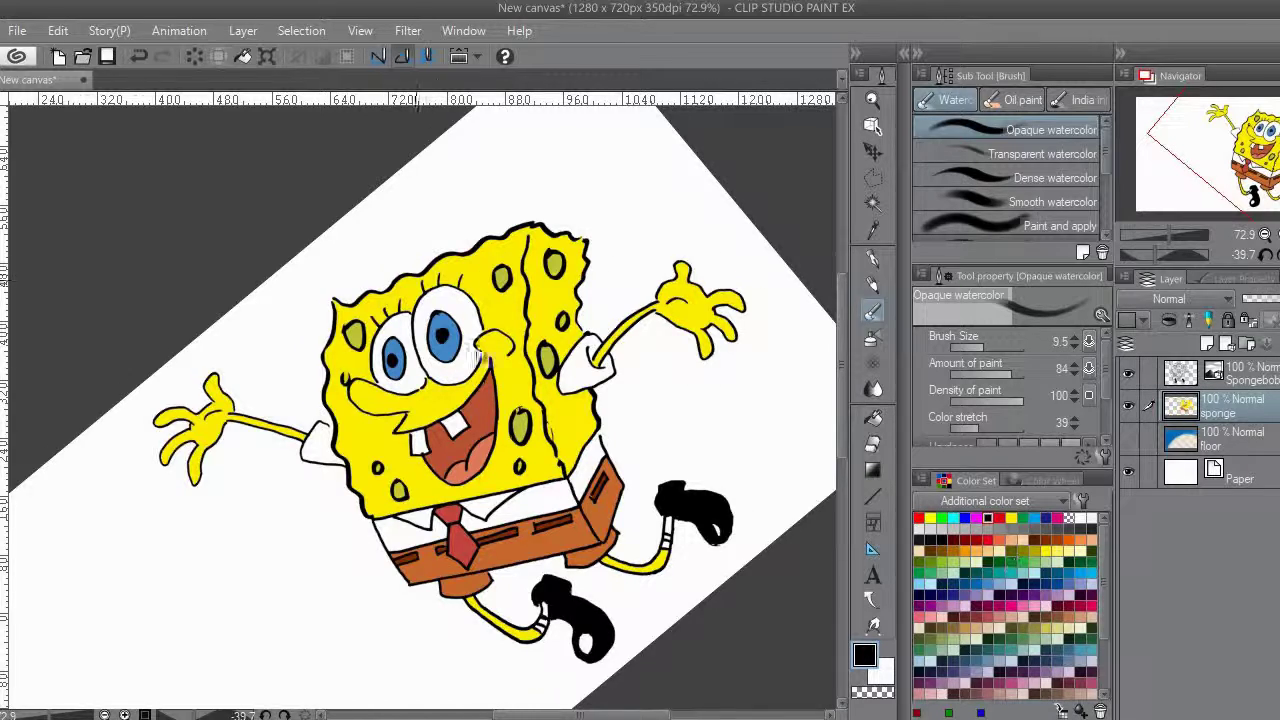
pyautogui.scroll(1, 476, 345)
pyautogui.click(995, 348)
pyautogui.moveTo(462, 308)
pyautogui.mouseDown()
pyautogui.moveTo(470, 268)
pyautogui.moveTo(482, 290)
pyautogui.mouseUp()
pyautogui.hotkey('ctrl', 'z')
pyautogui.moveTo(625, 272)
pyautogui.mouseDown()
pyautogui.moveTo(575, 195)
pyautogui.moveTo(555, 200)
pyautogui.moveTo(598, 425)
pyautogui.moveTo(610, 410)
pyautogui.moveTo(650, 410)
pyautogui.moveTo(618, 486)
pyautogui.moveTo(618, 450)
pyautogui.mouseUp()
pyautogui.moveTo(616, 345)
pyautogui.mouseDown()
pyautogui.moveTo(600, 401)
pyautogui.moveTo(597, 271)
pyautogui.moveTo(575, 400)
pyautogui.moveTo(605, 460)
pyautogui.mouseUp()
pyautogui.scroll(-3, 600, 474)
pyautogui.hotkey('ctrl', 'z')
pyautogui.hotkey('ctrl', 'z')
pyautogui.hotkey('ctrl', 'z')
pyautogui.hotkey('ctrl', 'z')
pyautogui.hotkey('ctrl', 'z')
pyautogui.hotkey('ctrl', 'z')
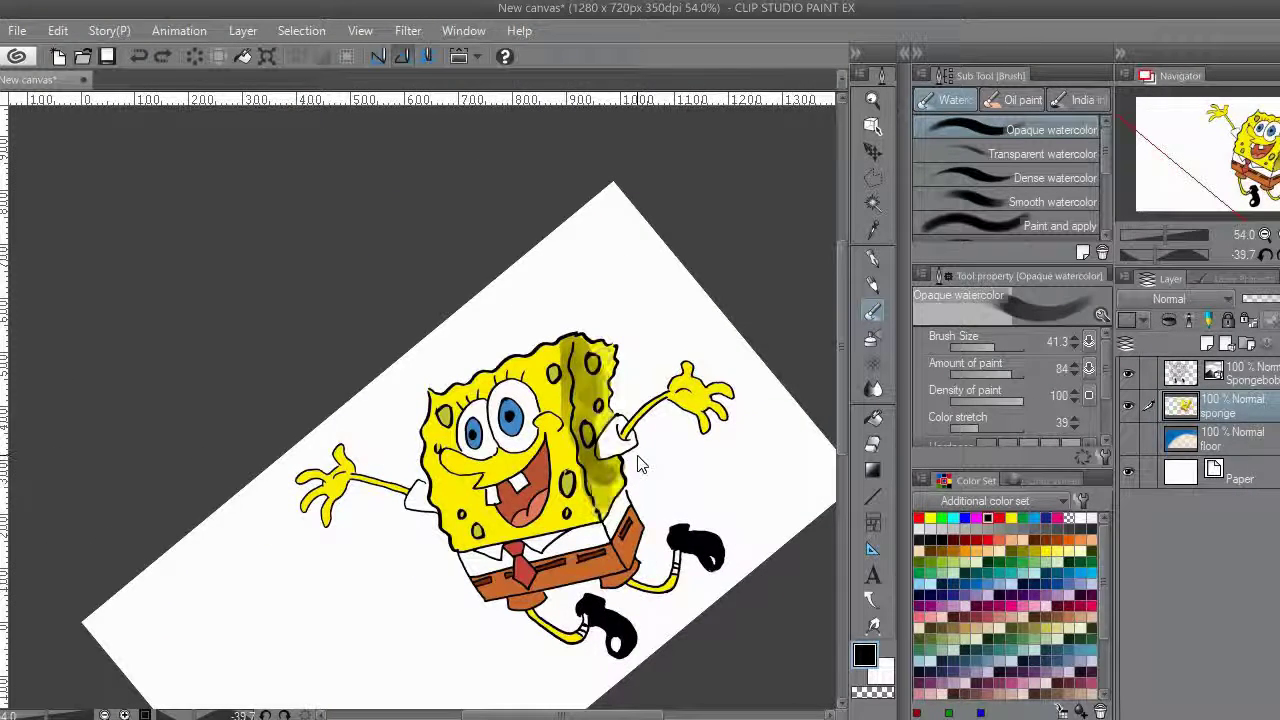
pyautogui.hotkey('ctrl', 'z')
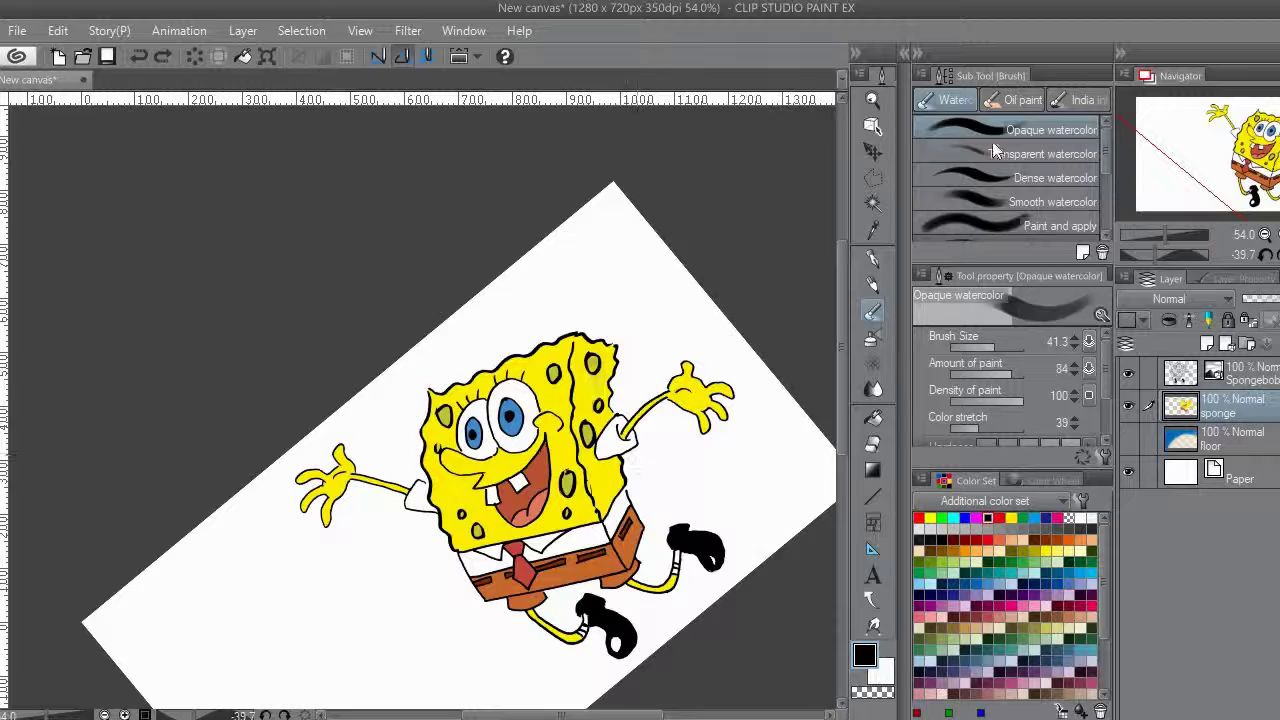
# Choose the Transparent watercolor brush and add a new layer at 65% opacity above the sponge layer.
pyautogui.click(1042, 153)
pyautogui.click(1247, 343)
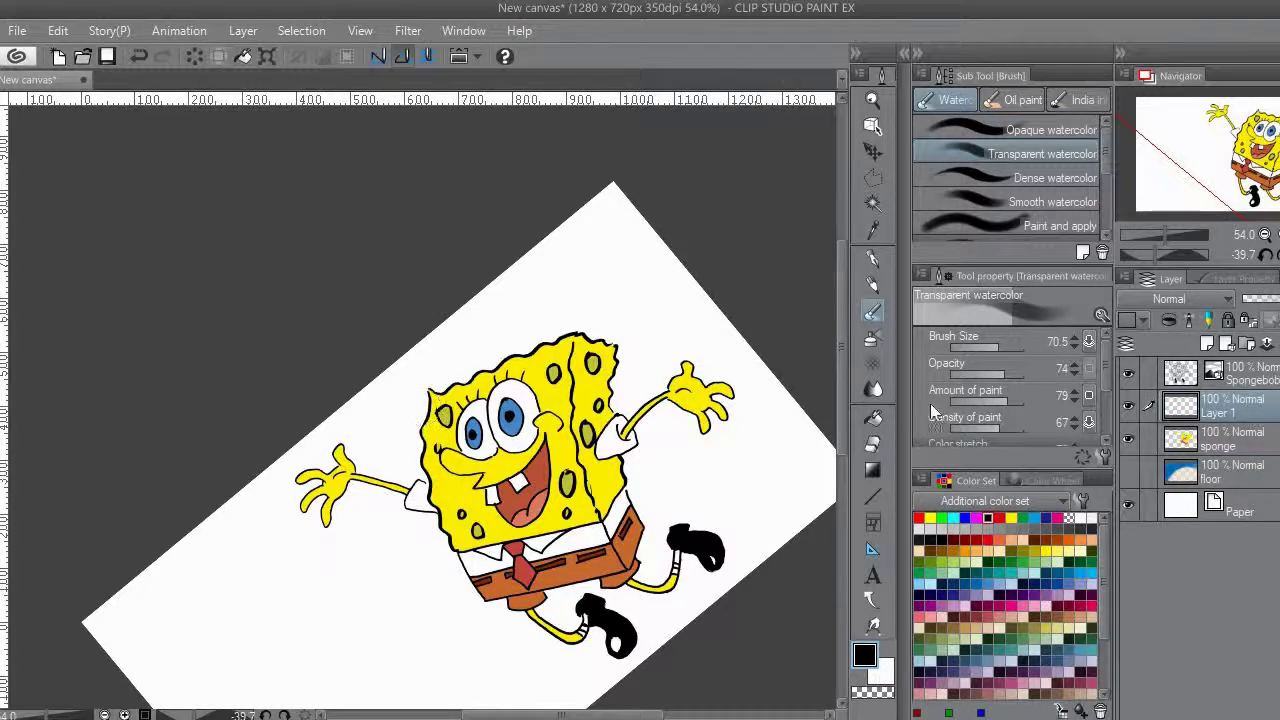
pyautogui.scroll(5, 414, 443)
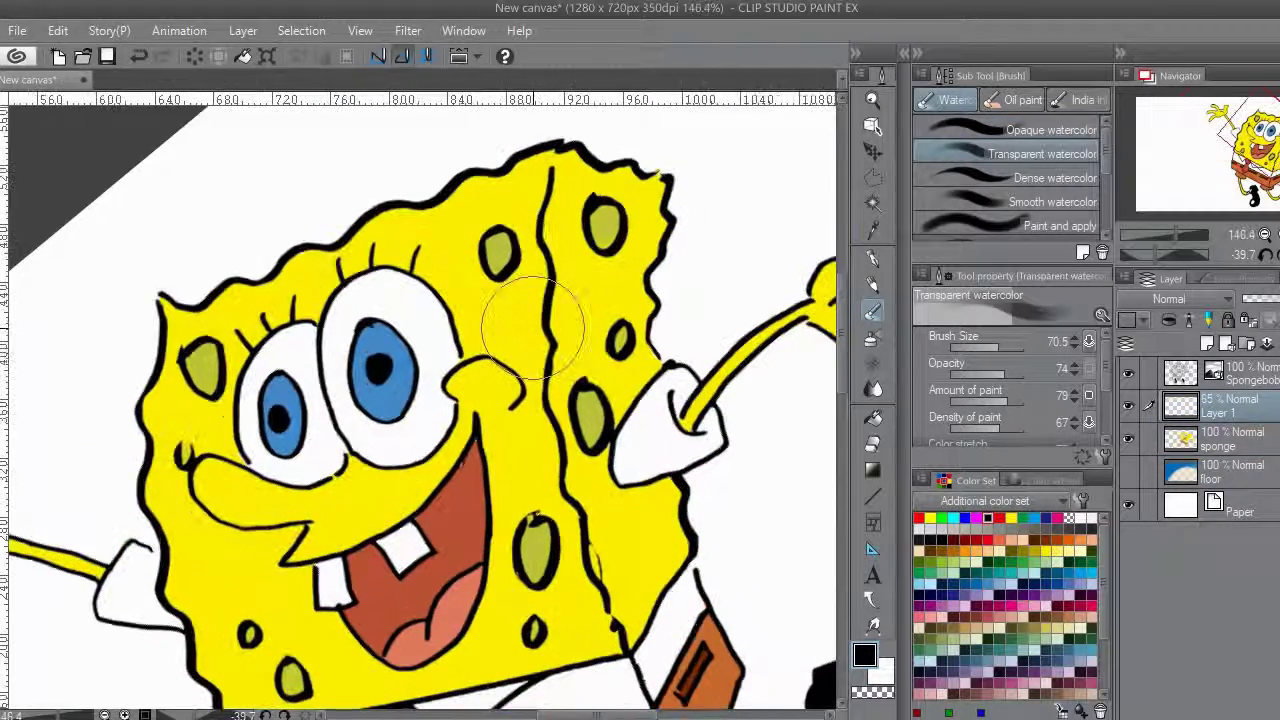
# Shade the edges of both eye whites softly with black and erase the excess shading.
pyautogui.moveTo(400, 290)
pyautogui.mouseDown()
pyautogui.moveTo(455, 425)
pyautogui.moveTo(428, 420)
pyautogui.mouseUp()
pyautogui.moveTo(334, 469); pyautogui.dragTo(294, 460)
pyautogui.press('e')
pyautogui.moveTo(412, 262)
pyautogui.mouseDown()
pyautogui.moveTo(430, 285)
pyautogui.moveTo(445, 415)
pyautogui.moveTo(437, 375)
pyautogui.mouseUp()
pyautogui.moveTo(340, 476)
pyautogui.mouseDown()
pyautogui.moveTo(310, 475)
pyautogui.moveTo(290, 425)
pyautogui.moveTo(302, 414)
pyautogui.mouseUp()
pyautogui.moveTo(350, 335)
pyautogui.mouseDown()
pyautogui.moveTo(336, 300)
pyautogui.moveTo(354, 306)
pyautogui.moveTo(366, 385)
pyautogui.mouseUp()
pyautogui.moveTo(366, 385); pyautogui.dragTo(402, 397)
# Shade the body's side face with the Transparent watercolor brush, setting the shading layer to Multiply at 35% opacity.
pyautogui.click(873, 312)
pyautogui.click(1266, 299)
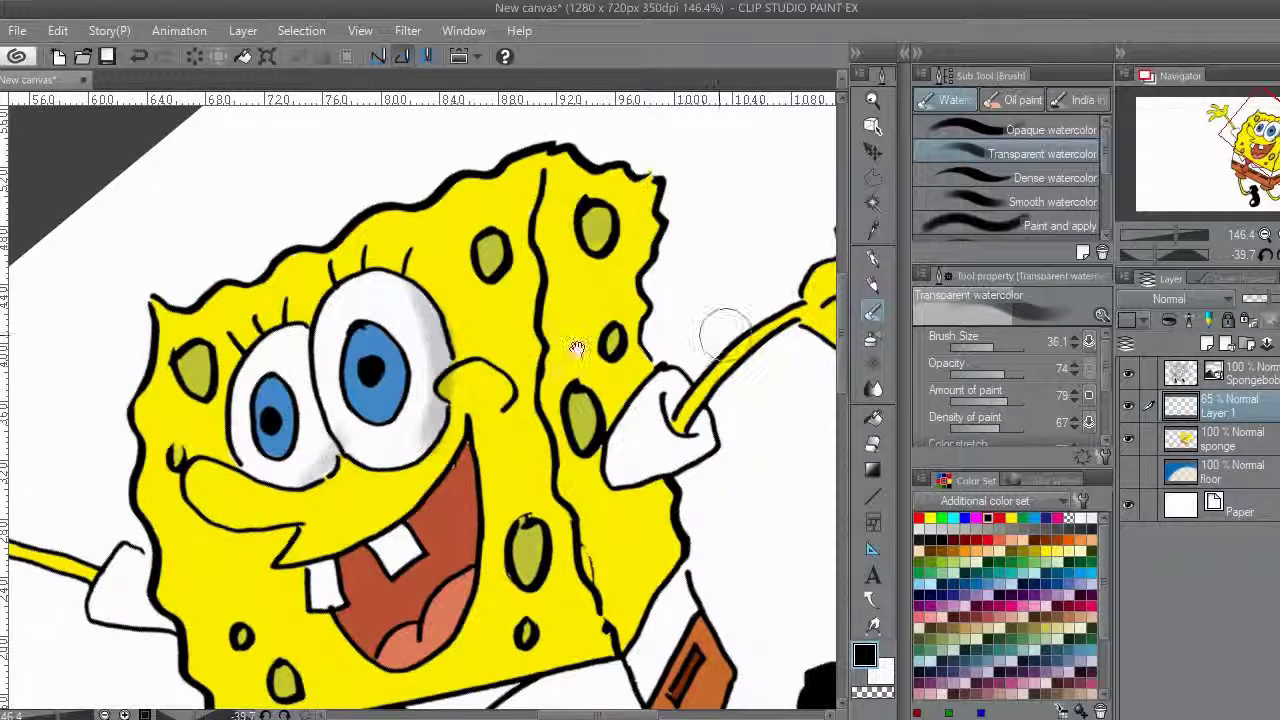
pyautogui.moveTo(577, 346); pyautogui.dragTo(527, 322)
pyautogui.moveTo(524, 150); pyautogui.dragTo(508, 196)
pyautogui.moveTo(587, 208)
pyautogui.mouseDown()
pyautogui.moveTo(559, 244)
pyautogui.moveTo(512, 256)
pyautogui.moveTo(562, 238)
pyautogui.moveTo(490, 290)
pyautogui.moveTo(502, 368)
pyautogui.mouseUp()
pyautogui.click(1184, 299)
pyautogui.click(1151, 358)
pyautogui.moveTo(468, 231)
pyautogui.mouseDown()
pyautogui.moveTo(516, 388)
pyautogui.moveTo(549, 334)
pyautogui.mouseUp()
pyautogui.moveTo(526, 401)
pyautogui.mouseDown()
pyautogui.moveTo(530, 292)
pyautogui.moveTo(495, 420)
pyautogui.moveTo(540, 330)
pyautogui.moveTo(585, 480)
pyautogui.moveTo(494, 467)
pyautogui.moveTo(589, 439)
pyautogui.mouseUp()
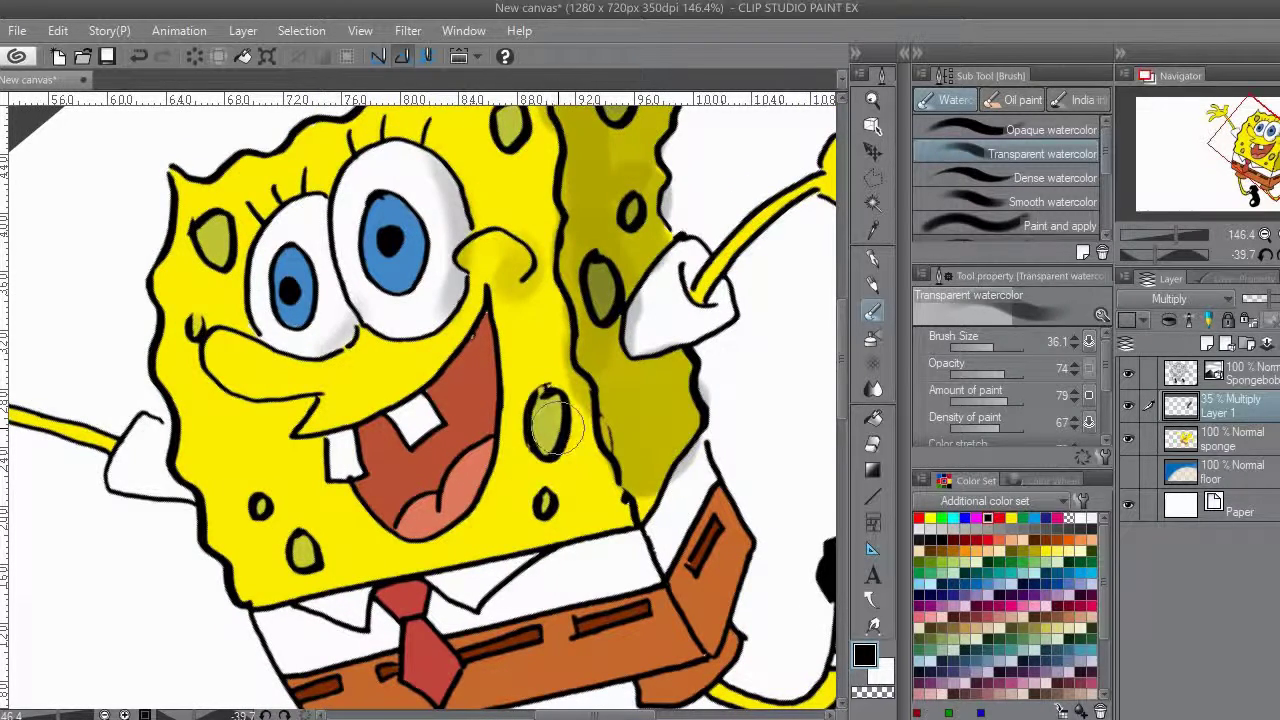
pyautogui.press('i')
pyautogui.click(553, 428)
pyautogui.click(1043, 481)
pyautogui.moveTo(1027, 518); pyautogui.dragTo(982, 530)
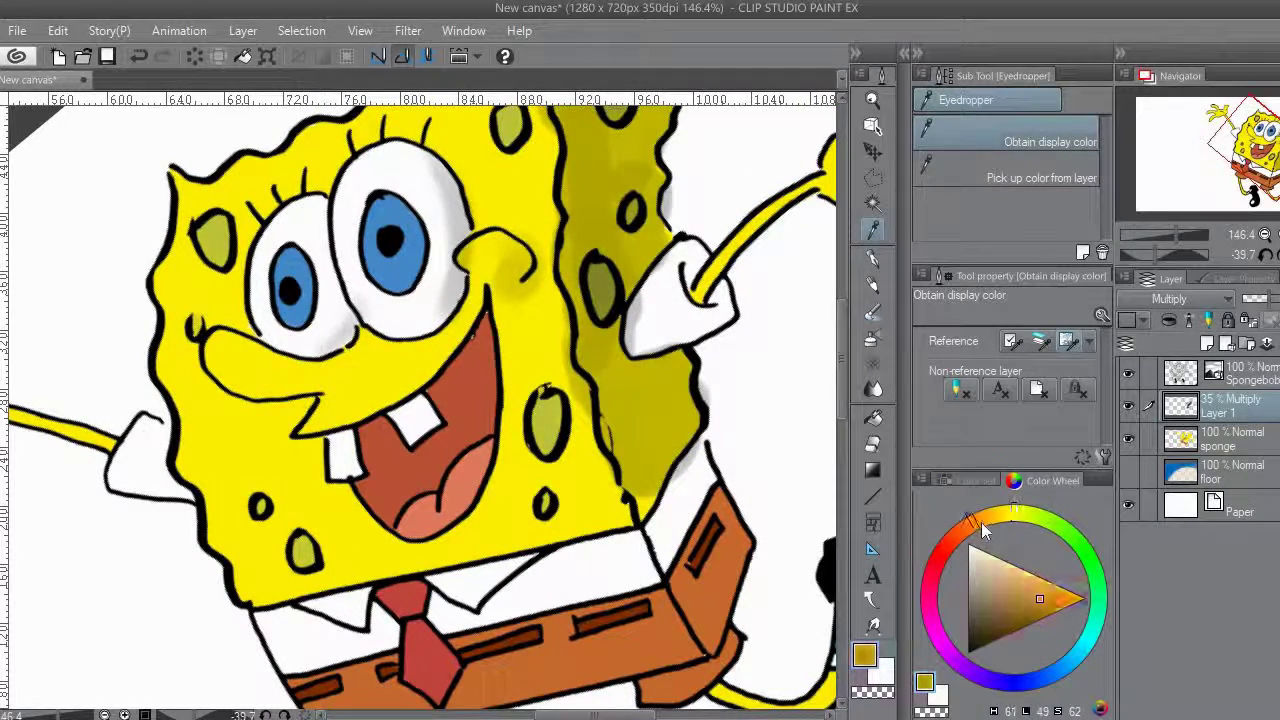
pyautogui.click(873, 311)
pyautogui.click(1013, 100)
pyautogui.moveTo(507, 250); pyautogui.dragTo(515, 300)
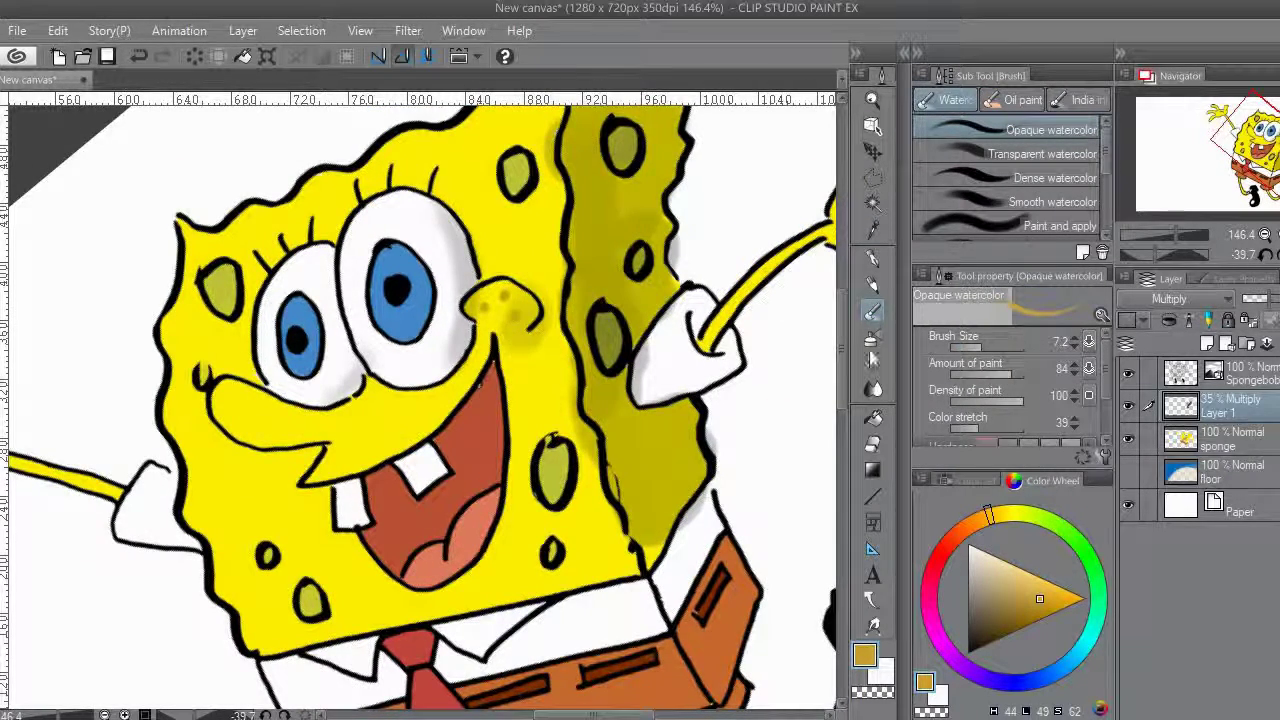
pyautogui.click(970, 480)
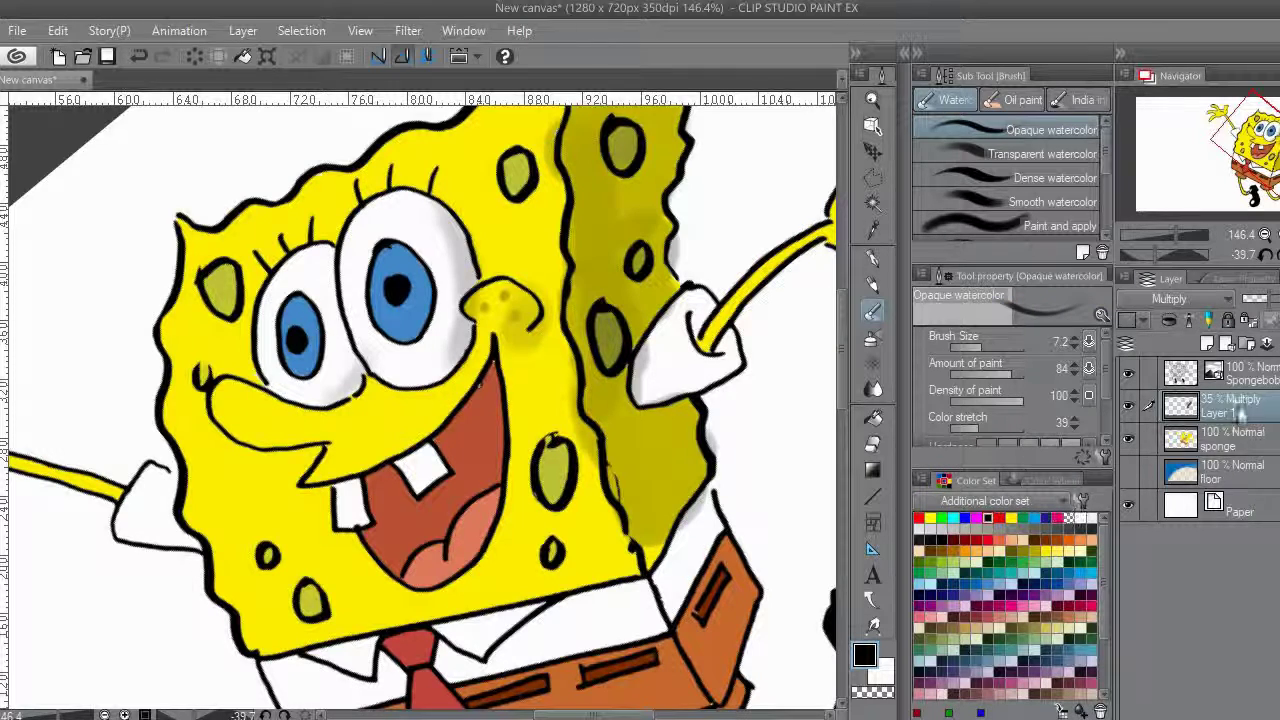
pyautogui.hotkey('ctrl', 'z')
pyautogui.hotkey('ctrl', 'z')
pyautogui.hotkey('ctrl', 'z')
# On the sponge layer, mix an orange-brown (H 26, L 50, S 54) and dot freckles on the nose with Opaque watercolor.
pyautogui.click(1222, 443)
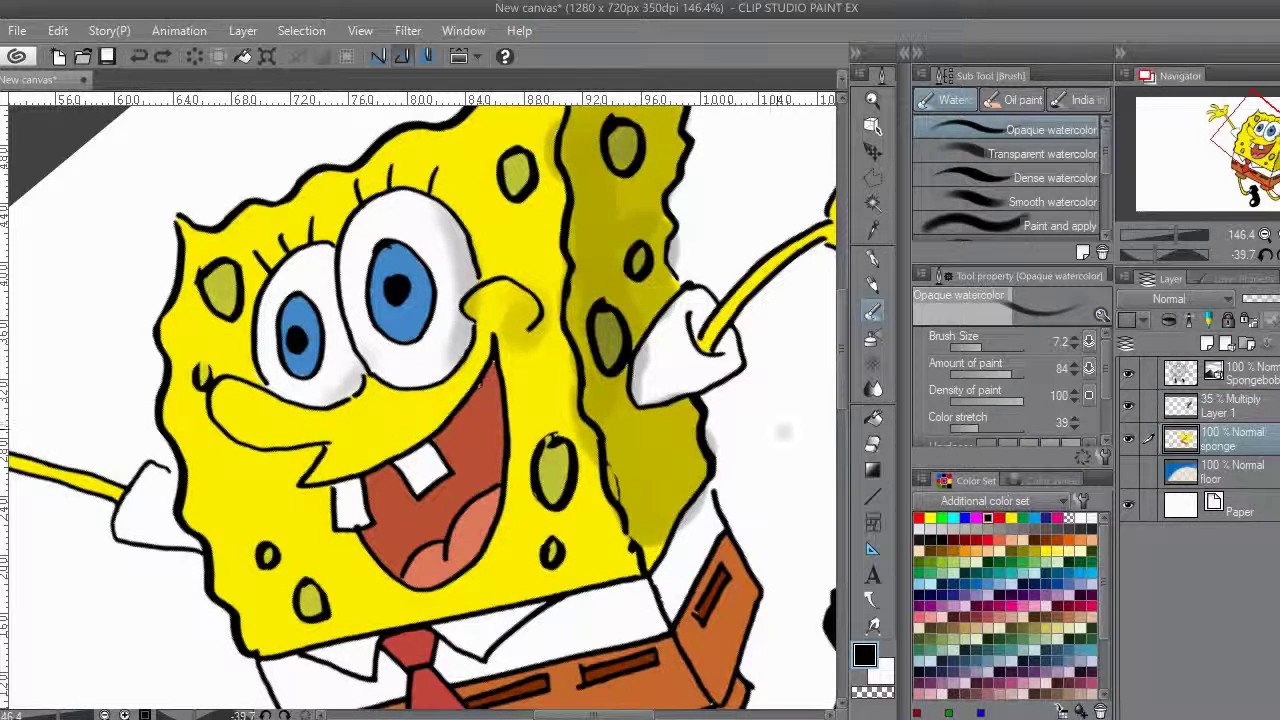
pyautogui.press('i')
pyautogui.click(563, 477)
pyautogui.click(1046, 481)
pyautogui.click(978, 521)
pyautogui.press('b')
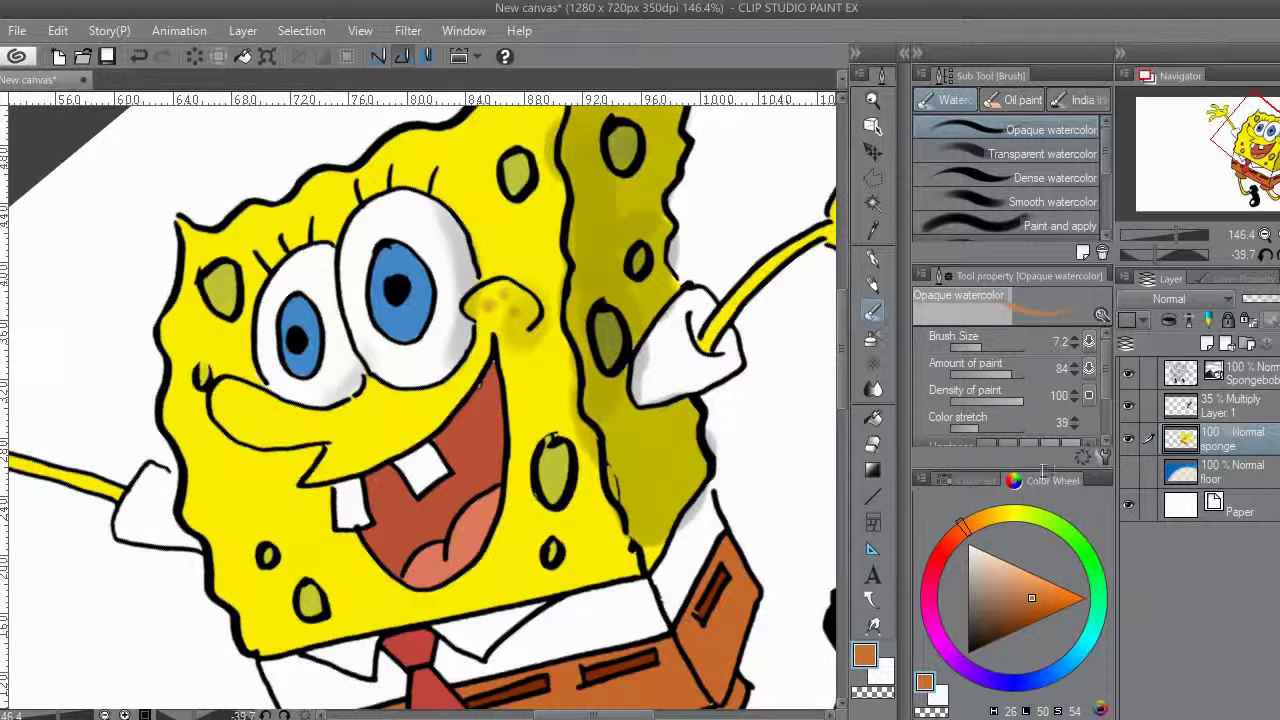
# Make the Multiply shading layer active again and choose black as the painting colour.
pyautogui.click(970, 480)
pyautogui.click(1225, 405)
pyautogui.click(988, 517)
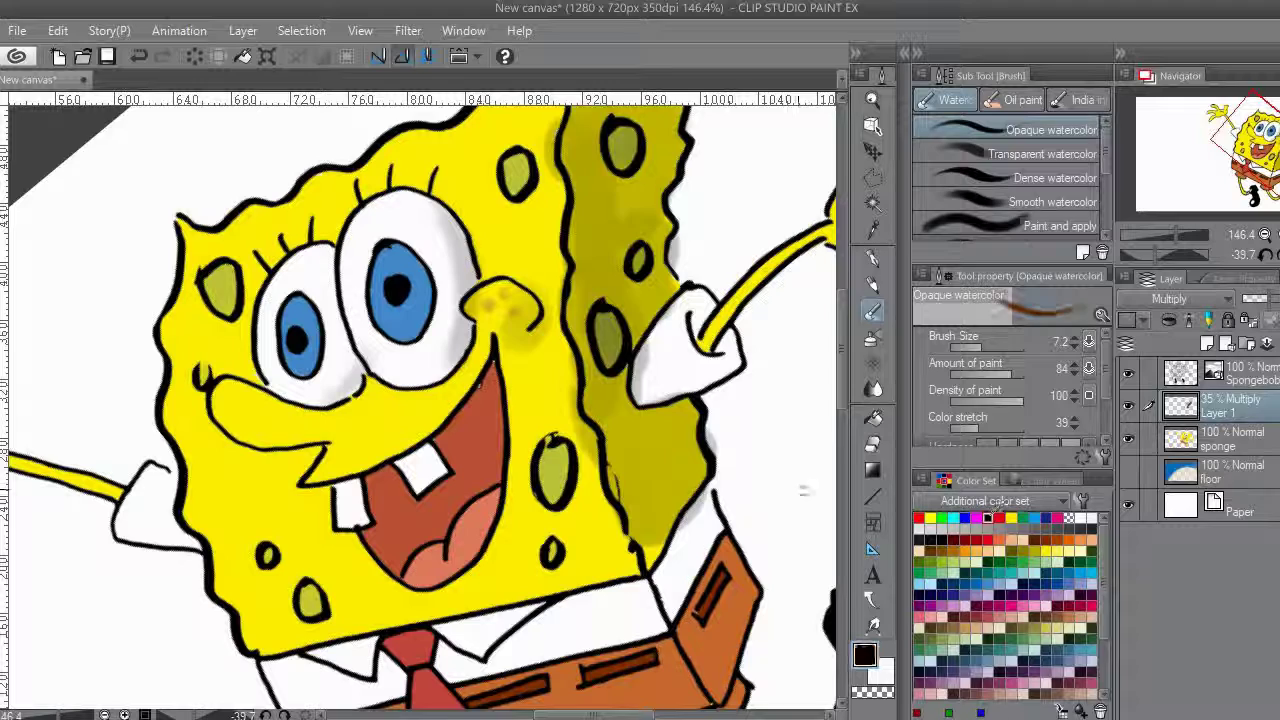
pyautogui.click(992, 347)
pyautogui.moveTo(487, 445)
pyautogui.mouseDown()
pyautogui.moveTo(479, 428)
pyautogui.moveTo(505, 400)
pyautogui.mouseUp()
pyautogui.moveTo(272, 349); pyautogui.dragTo(393, 362)
pyautogui.hotkey('ctrl', 'z')
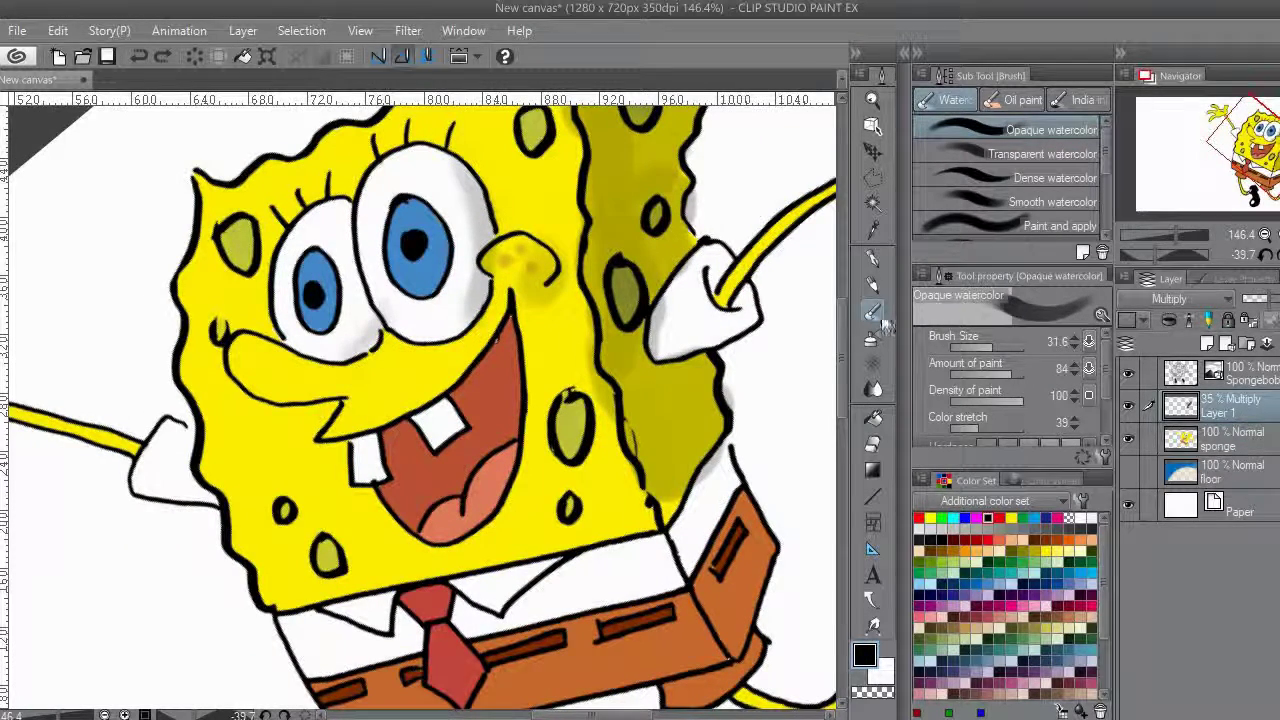
# Shade the cheek beneath the eye and the side faces of the shirt and trousers with the Transparent watercolor brush.
pyautogui.click(1014, 155)
pyautogui.moveTo(285, 372)
pyautogui.mouseDown()
pyautogui.moveTo(335, 379)
pyautogui.moveTo(360, 350)
pyautogui.mouseUp()
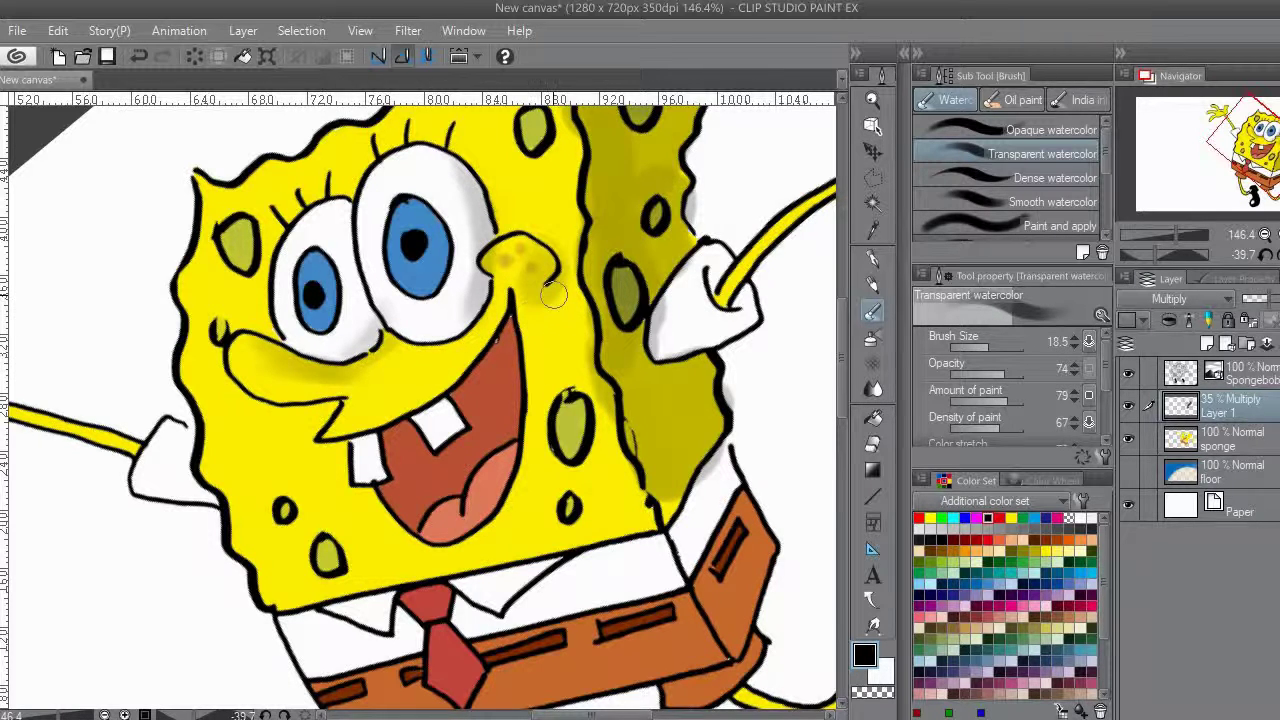
pyautogui.moveTo(652, 489); pyautogui.dragTo(603, 310)
pyautogui.moveTo(603, 335)
pyautogui.mouseDown()
pyautogui.moveTo(668, 362)
pyautogui.moveTo(622, 309)
pyautogui.moveTo(648, 436)
pyautogui.moveTo(678, 380)
pyautogui.mouseUp()
pyautogui.moveTo(672, 465)
pyautogui.mouseDown()
pyautogui.moveTo(672, 364)
pyautogui.moveTo(579, 390)
pyautogui.mouseUp()
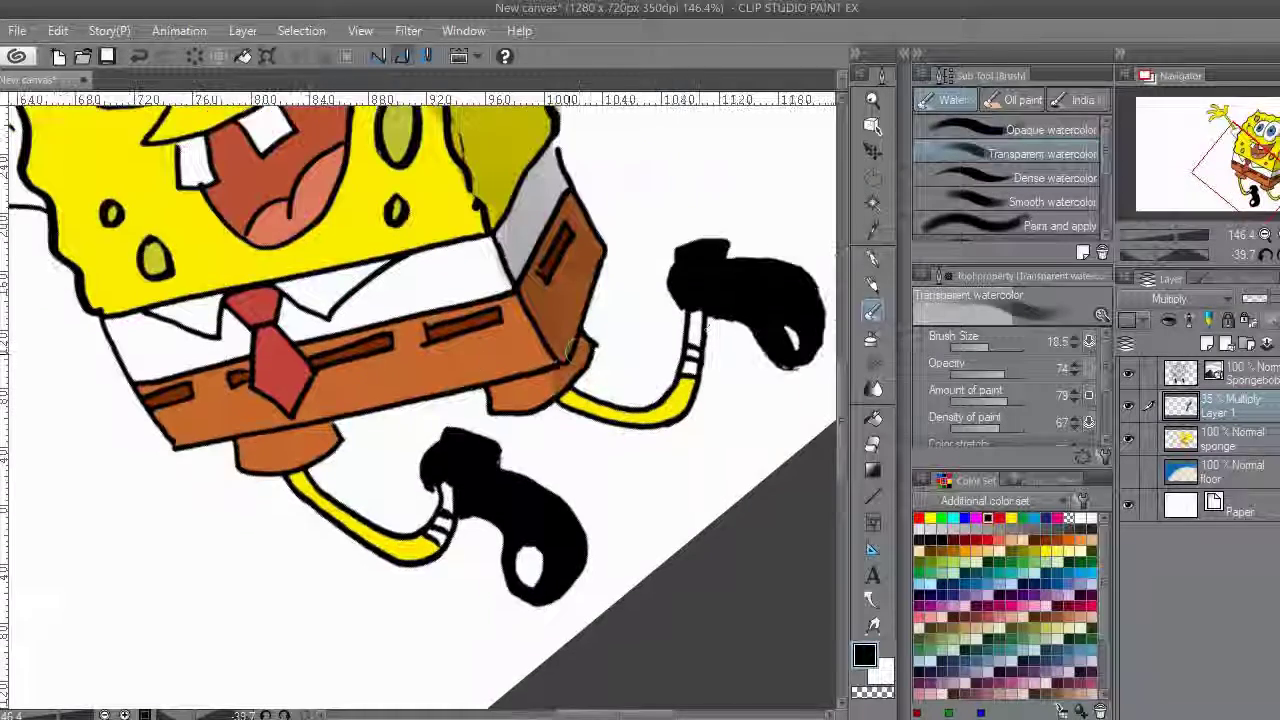
# Add soft black shading to the trouser legs and to the legs and socks below them.
pyautogui.moveTo(475, 393); pyautogui.dragTo(521, 365)
pyautogui.moveTo(738, 288); pyautogui.dragTo(692, 382)
pyautogui.moveTo(430, 395)
pyautogui.mouseDown()
pyautogui.moveTo(530, 404)
pyautogui.moveTo(456, 446)
pyautogui.mouseUp()
pyautogui.moveTo(444, 290); pyautogui.dragTo(475, 460)
pyautogui.moveTo(190, 310); pyautogui.dragTo(380, 420)
pyautogui.moveTo(459, 361); pyautogui.dragTo(334, 406)
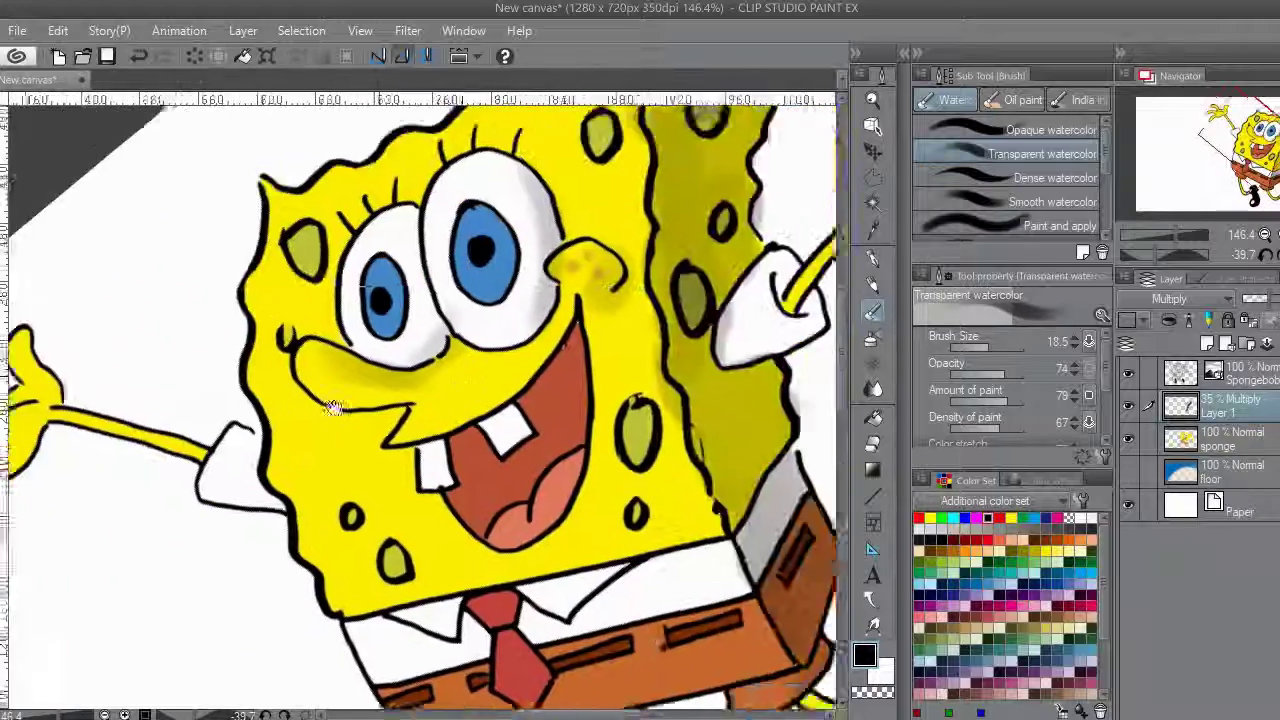
pyautogui.moveTo(660, 250); pyautogui.dragTo(320, 352)
pyautogui.moveTo(700, 335); pyautogui.dragTo(808, 245)
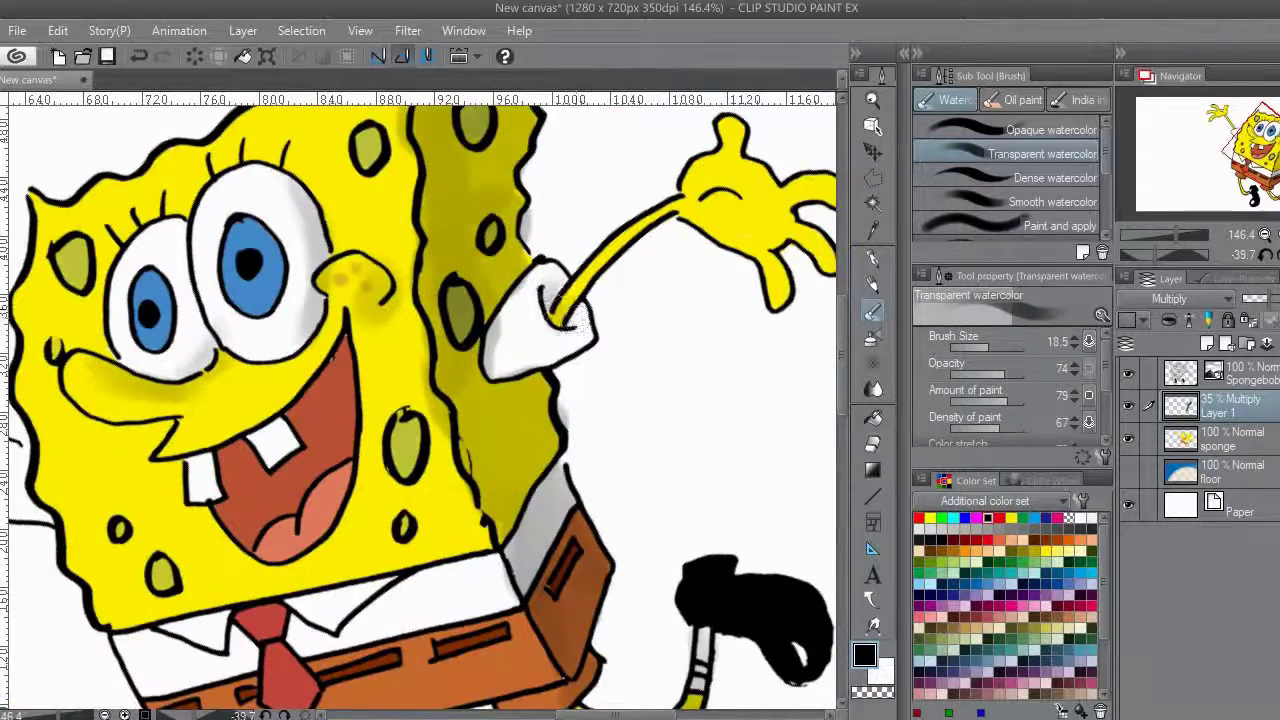
# Clean up shading that spills over the sleeve, body edges and face outlines with the Hard eraser.
pyautogui.press('e')
pyautogui.moveTo(562, 308)
pyautogui.mouseDown()
pyautogui.moveTo(574, 312)
pyautogui.moveTo(602, 258)
pyautogui.moveTo(560, 393)
pyautogui.mouseUp()
pyautogui.moveTo(591, 263); pyautogui.dragTo(602, 370)
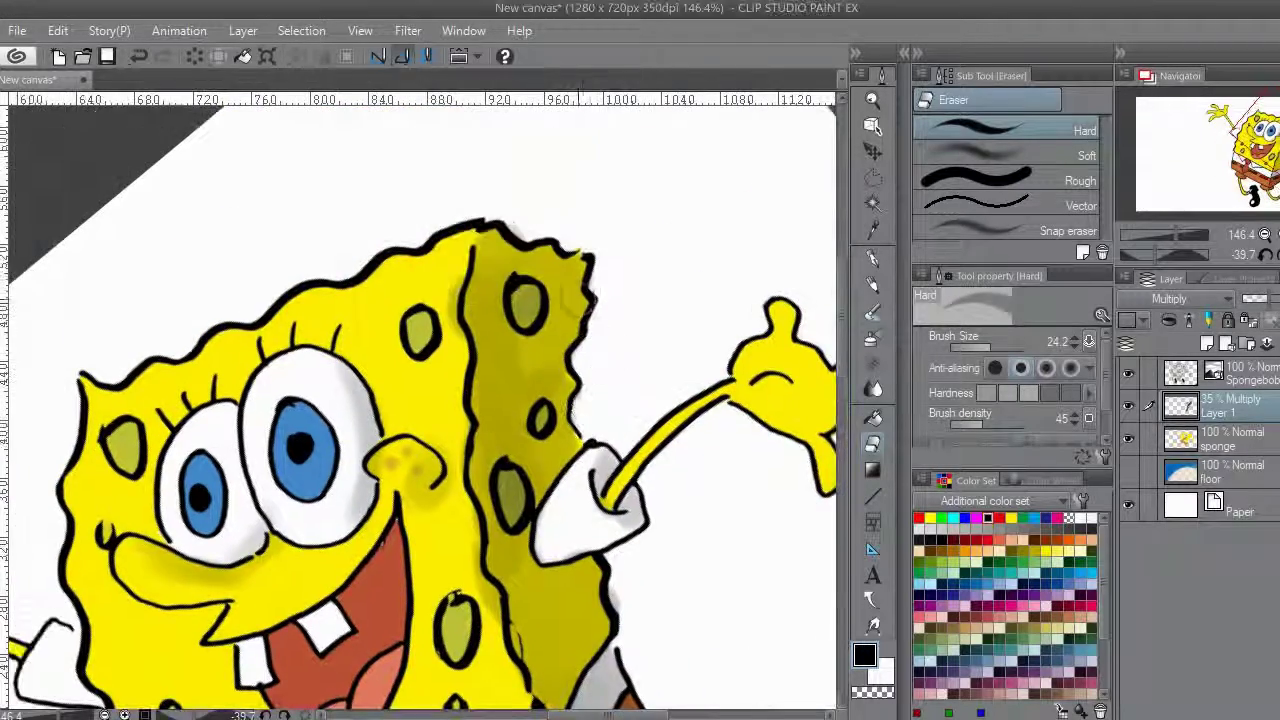
pyautogui.moveTo(430, 495); pyautogui.dragTo(438, 357)
pyautogui.moveTo(512, 496)
pyautogui.mouseDown()
pyautogui.moveTo(486, 309)
pyautogui.moveTo(418, 213)
pyautogui.moveTo(420, 226)
pyautogui.mouseUp()
pyautogui.moveTo(283, 628)
pyautogui.mouseDown()
pyautogui.moveTo(460, 600)
pyautogui.moveTo(477, 617)
pyautogui.mouseUp()
pyautogui.moveTo(400, 270); pyautogui.dragTo(478, 487)
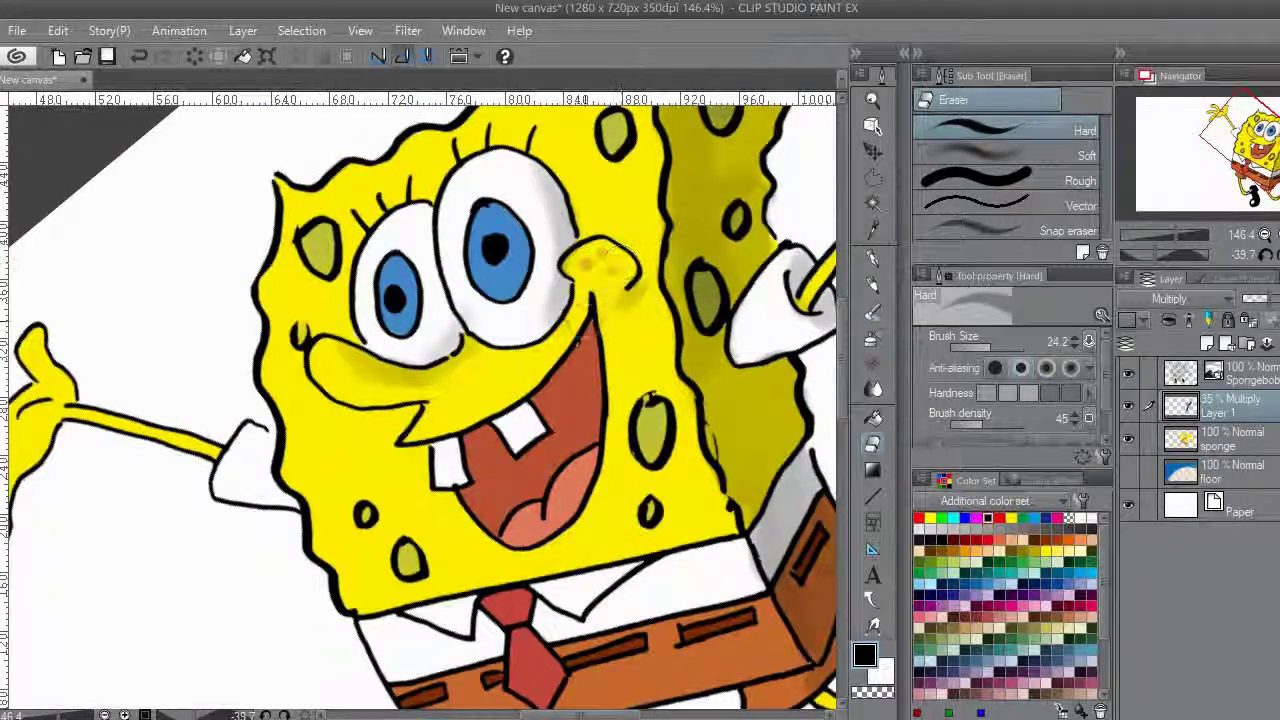
# Reset the canvas rotation, show the floor layer and make it active for painting with the Transparent watercolor brush.
pyautogui.scroll(-5, 578, 425)
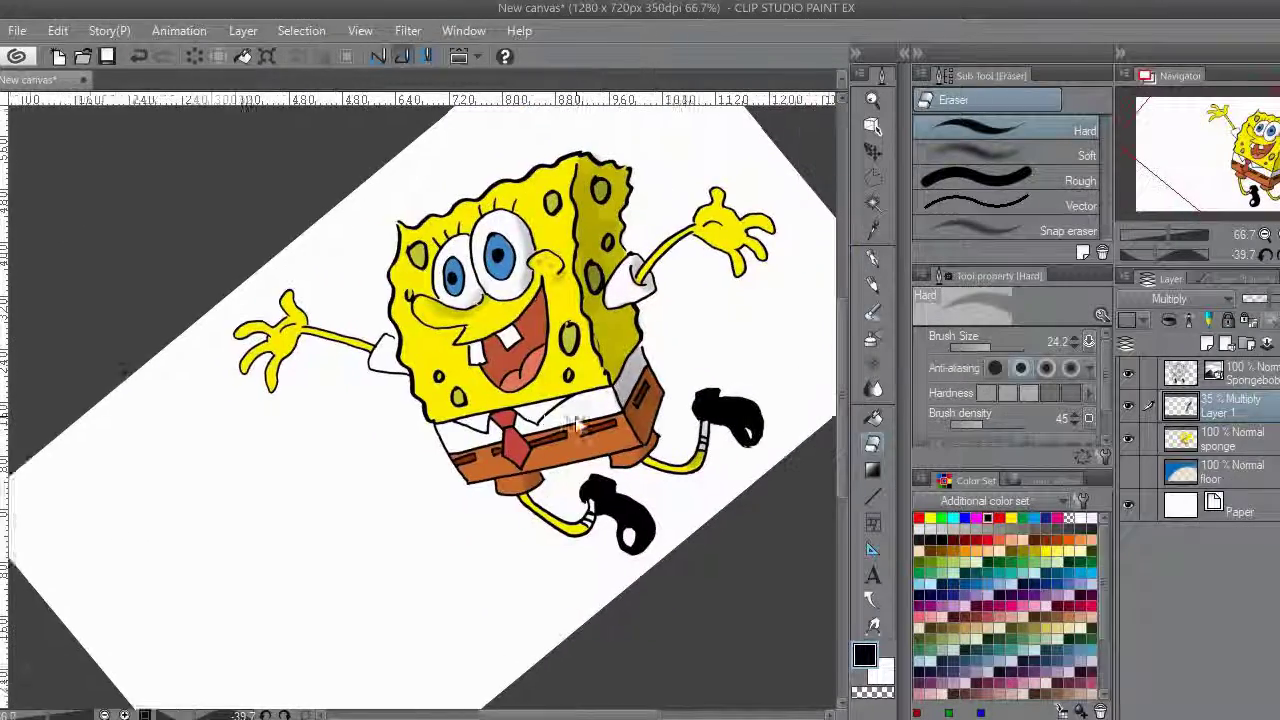
pyautogui.scroll(-2, 578, 425)
pyautogui.click(305, 715)
pyautogui.scroll(-2, 412, 336)
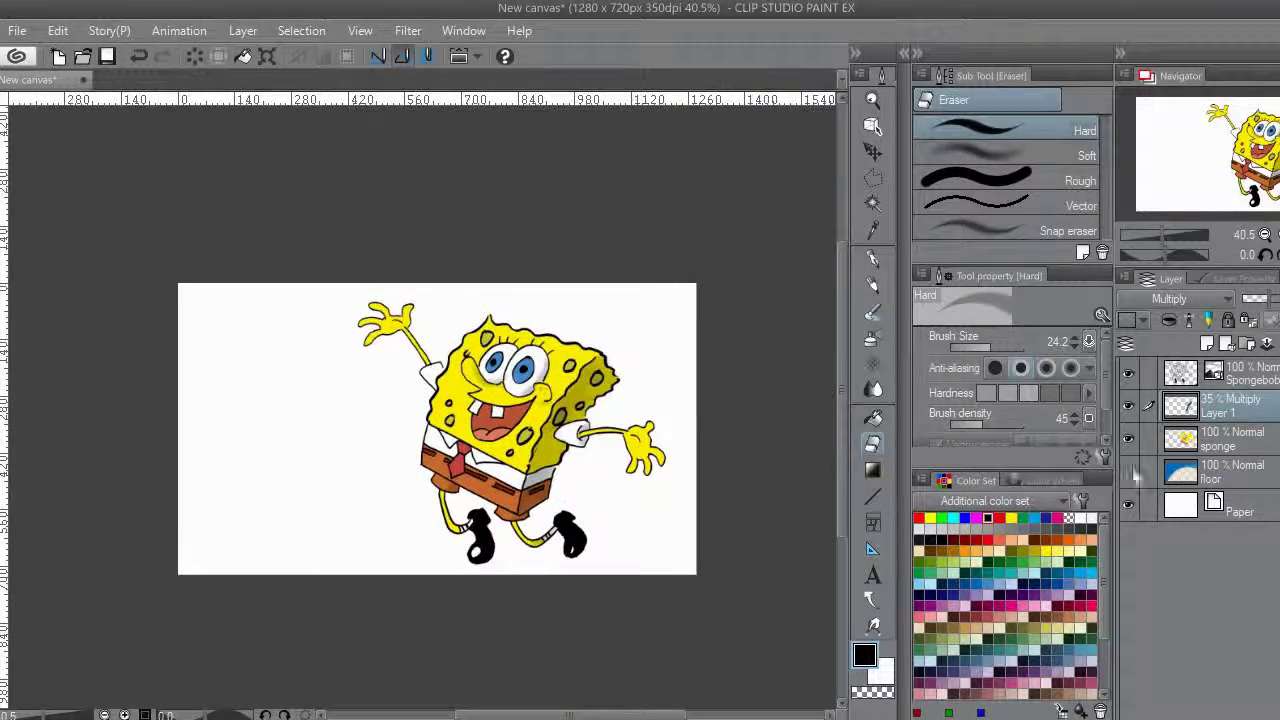
pyautogui.click(1130, 472)
pyautogui.click(1178, 470)
pyautogui.click(872, 313)
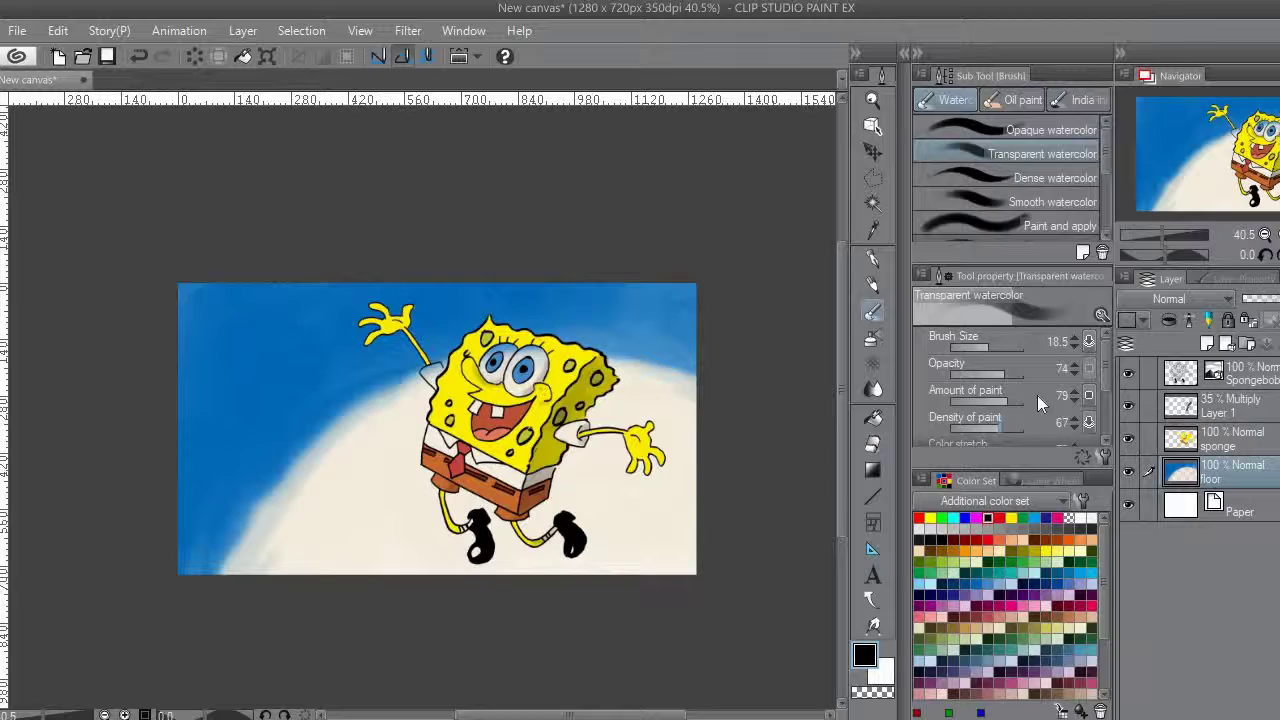
# Erase the floor layer's paint showing through the character's sleeves and white shirt with the Hard eraser.
pyautogui.click(876, 443)
pyautogui.scroll(2, 533, 337)
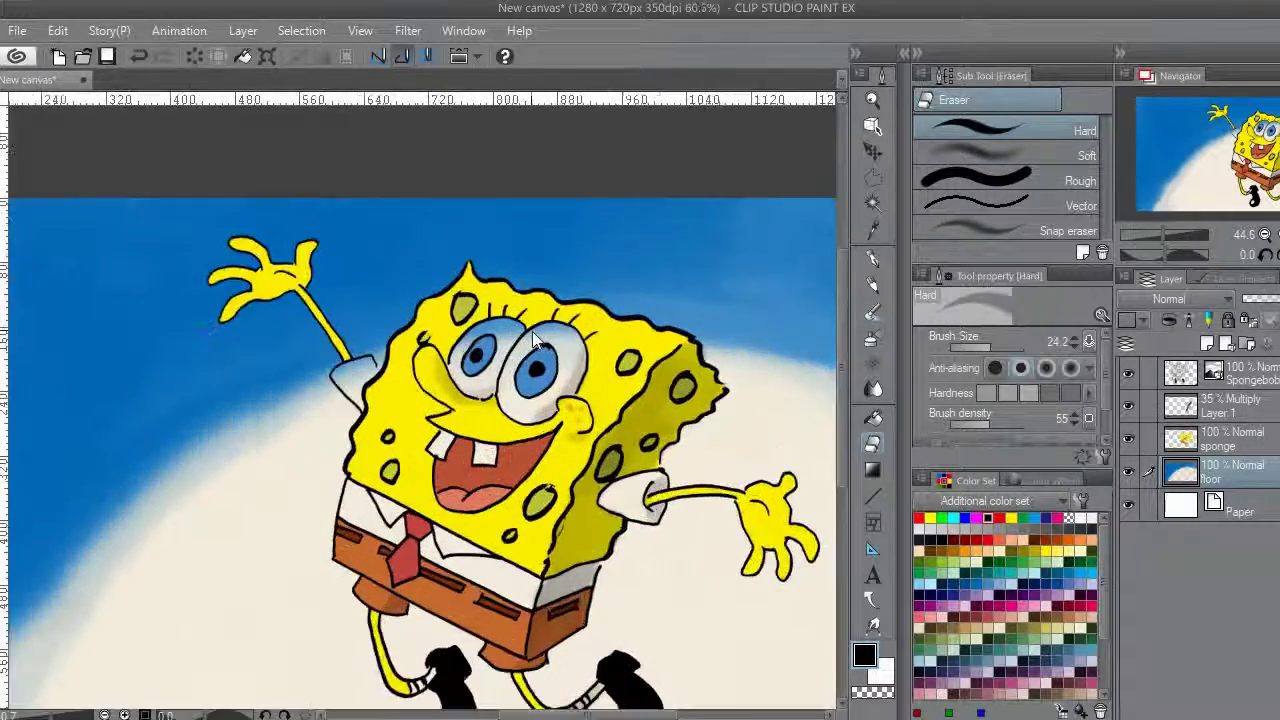
pyautogui.scroll(2, 533, 338)
pyautogui.moveTo(450, 330)
pyautogui.mouseDown()
pyautogui.moveTo(418, 366)
pyautogui.moveTo(484, 386)
pyautogui.moveTo(600, 362)
pyautogui.moveTo(555, 460)
pyautogui.mouseUp()
pyautogui.moveTo(319, 409)
pyautogui.mouseDown()
pyautogui.moveTo(481, 432)
pyautogui.moveTo(406, 423)
pyautogui.moveTo(105, 225)
pyautogui.mouseUp()
pyautogui.moveTo(518, 436); pyautogui.dragTo(590, 344)
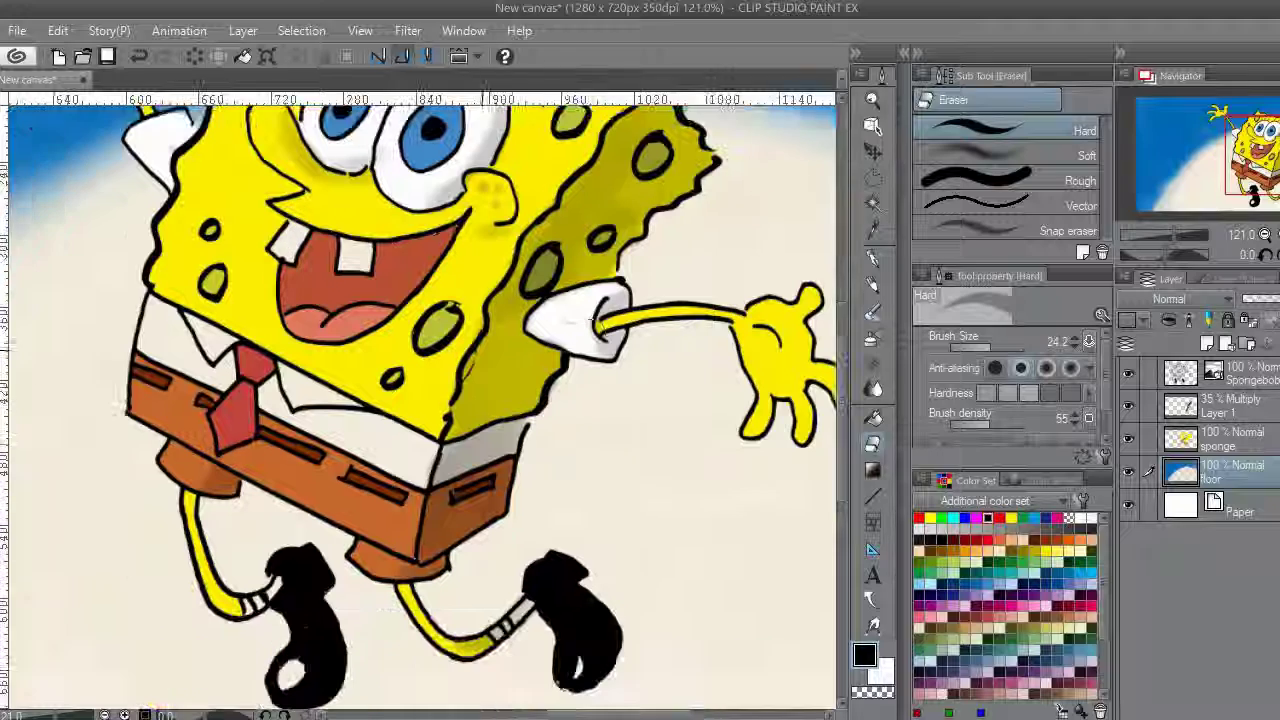
pyautogui.moveTo(348, 378)
pyautogui.mouseDown()
pyautogui.moveTo(198, 366)
pyautogui.moveTo(180, 340)
pyautogui.mouseUp()
pyautogui.scroll(-5, 226, 281)
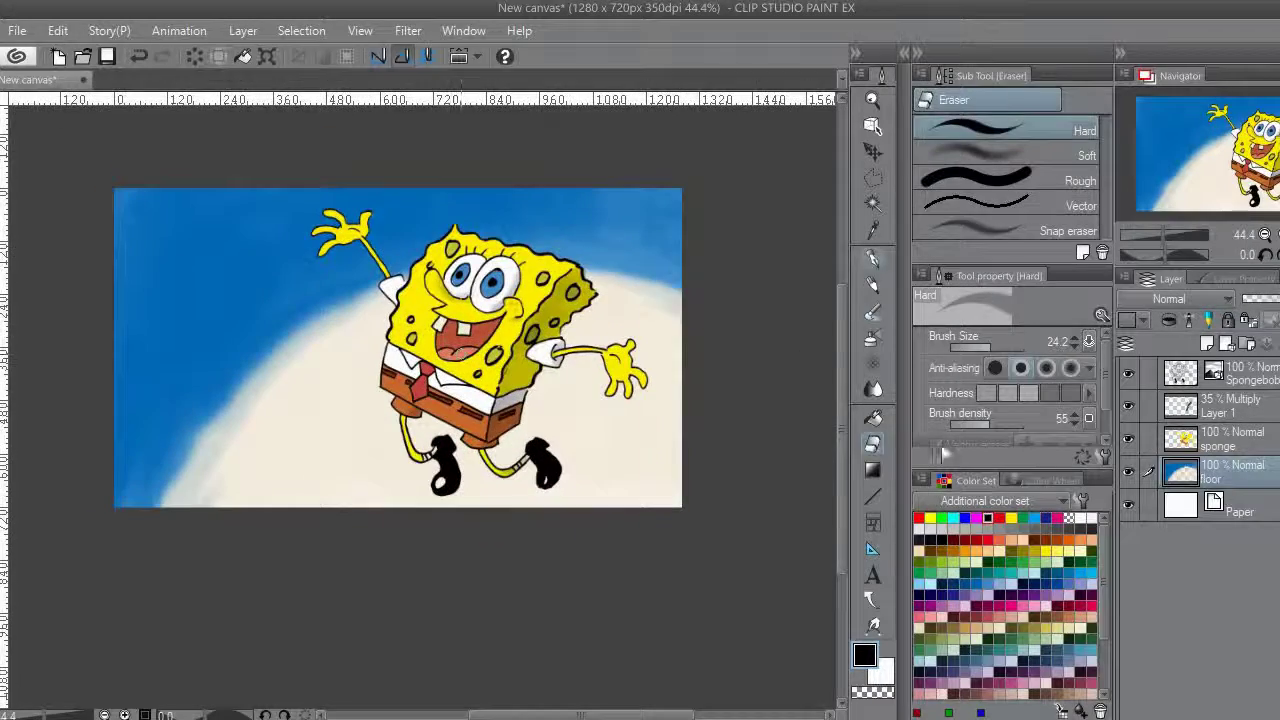
# Compare with the reference picture and lower the floor layer's opacity to 86%.
pyautogui.press('p')
pyautogui.hotkey('alt', 'Tab')
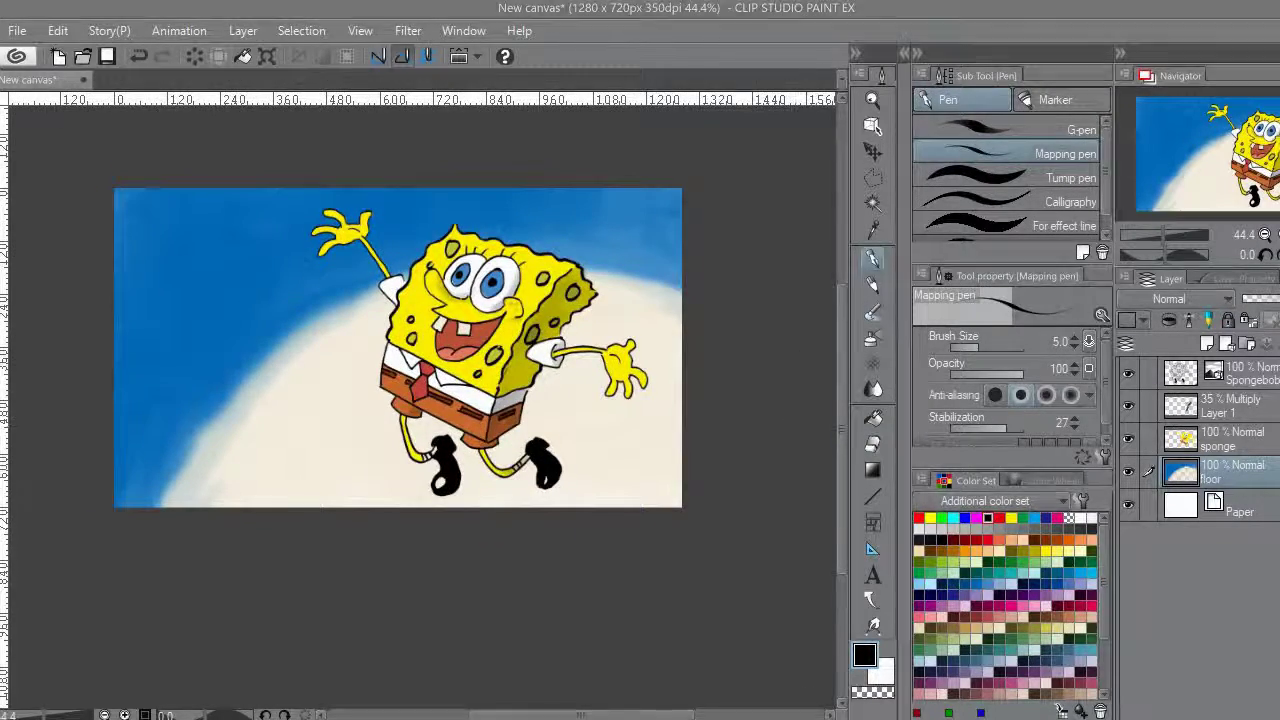
pyautogui.hotkey('alt', 'Tab')
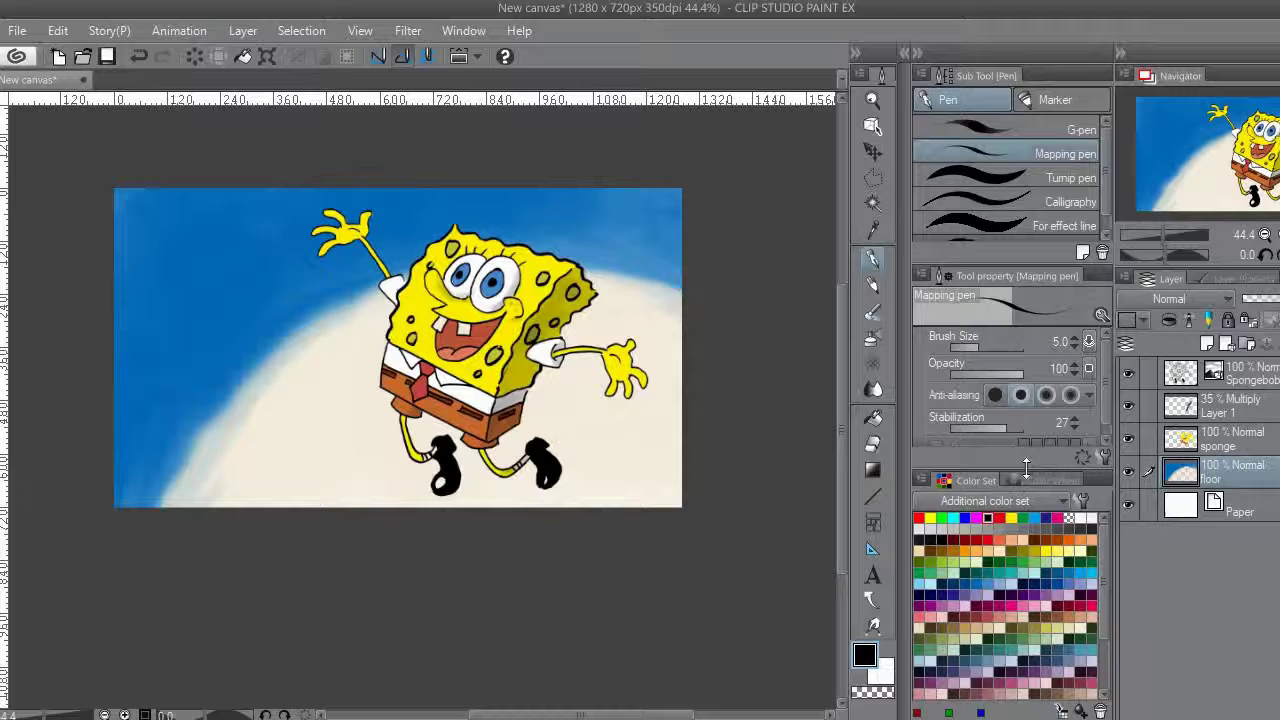
pyautogui.moveTo(1267, 298); pyautogui.dragTo(1279, 298)
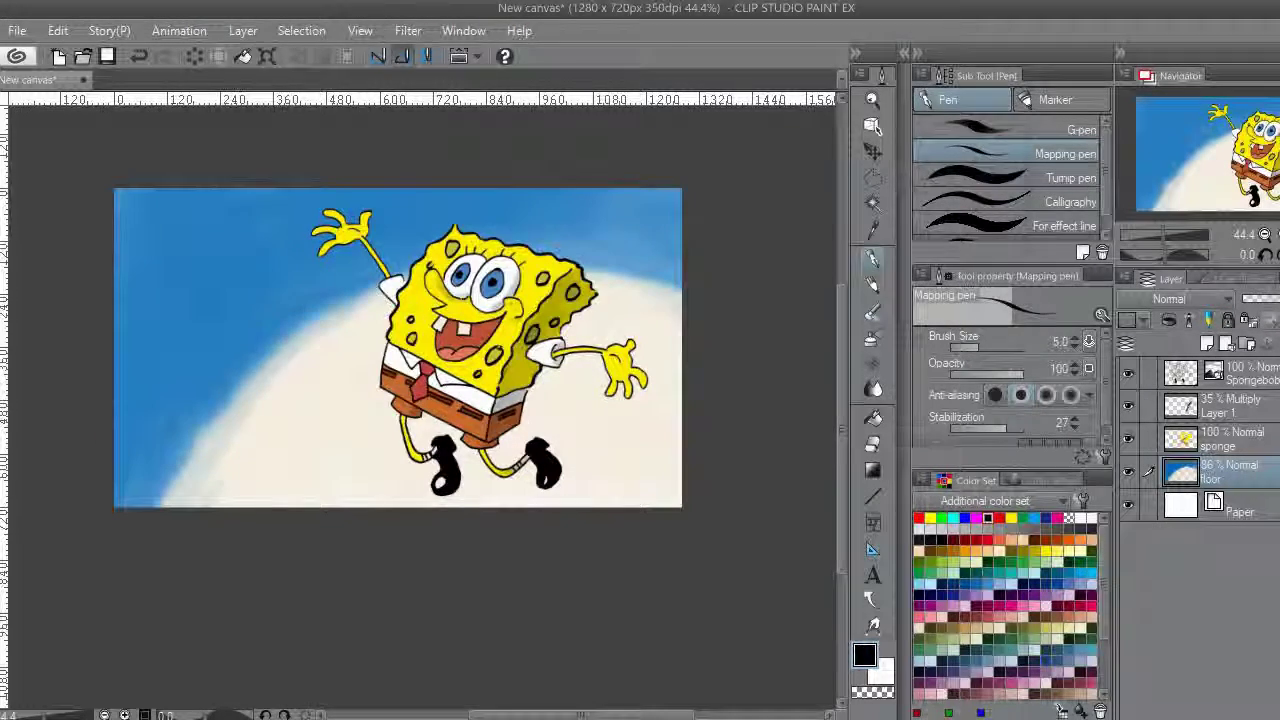
pyautogui.hotkey('alt', 'Tab')
pyautogui.hotkey('alt', 'Tab')
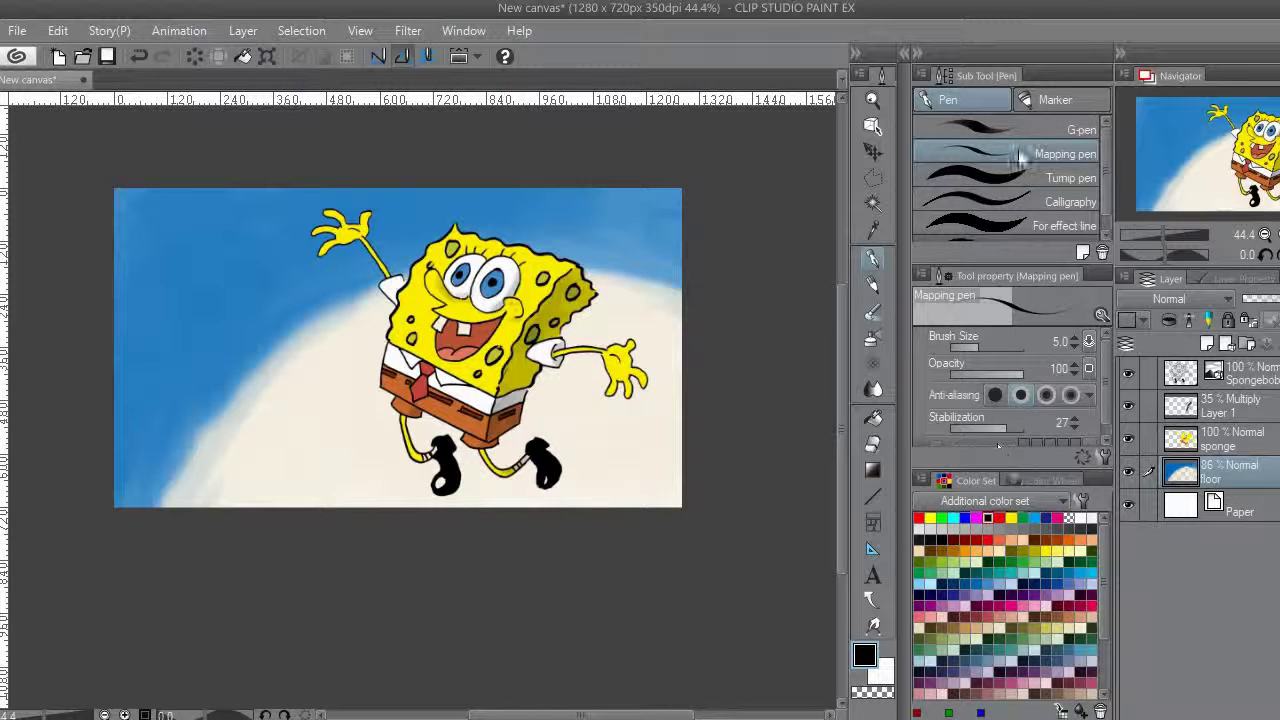
# Choose the Ellipse figure tool with white and add a new layer directly above the Multiply shading layer.
pyautogui.click(872, 495)
pyautogui.scroll(-2, 997, 240)
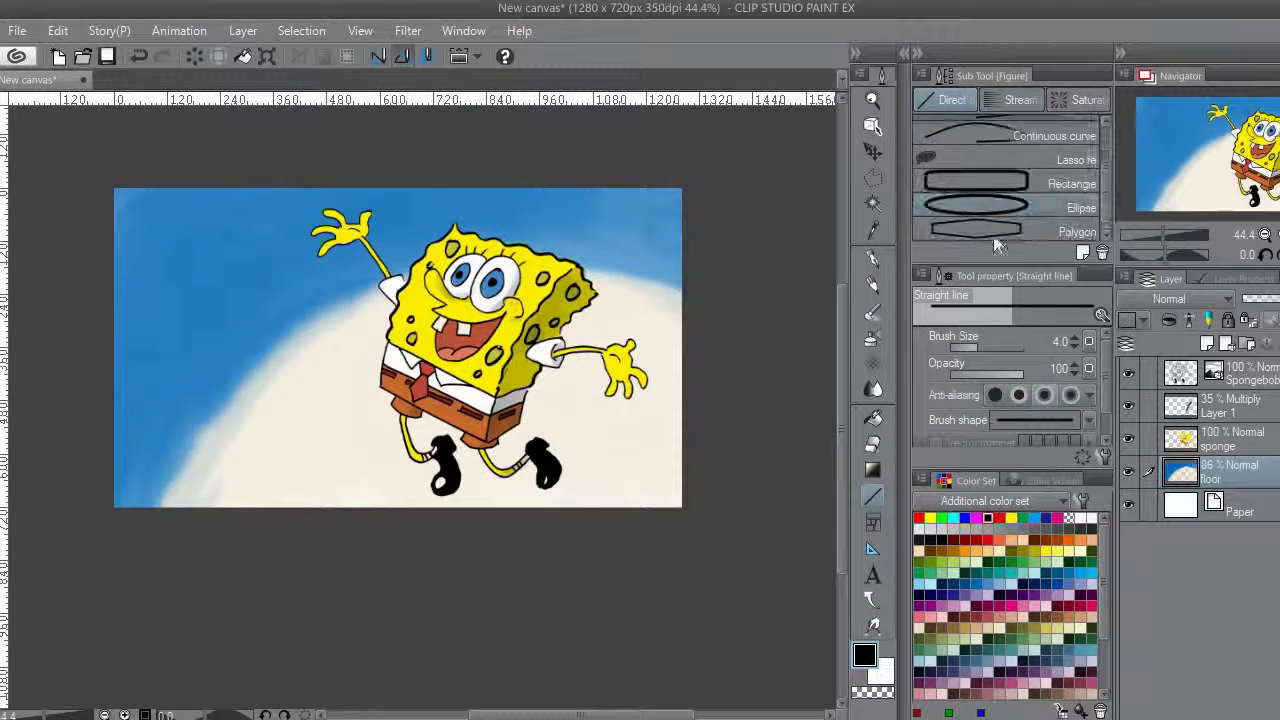
pyautogui.click(1000, 208)
pyautogui.click(1080, 518)
pyautogui.click(1222, 443)
pyautogui.click(1209, 344)
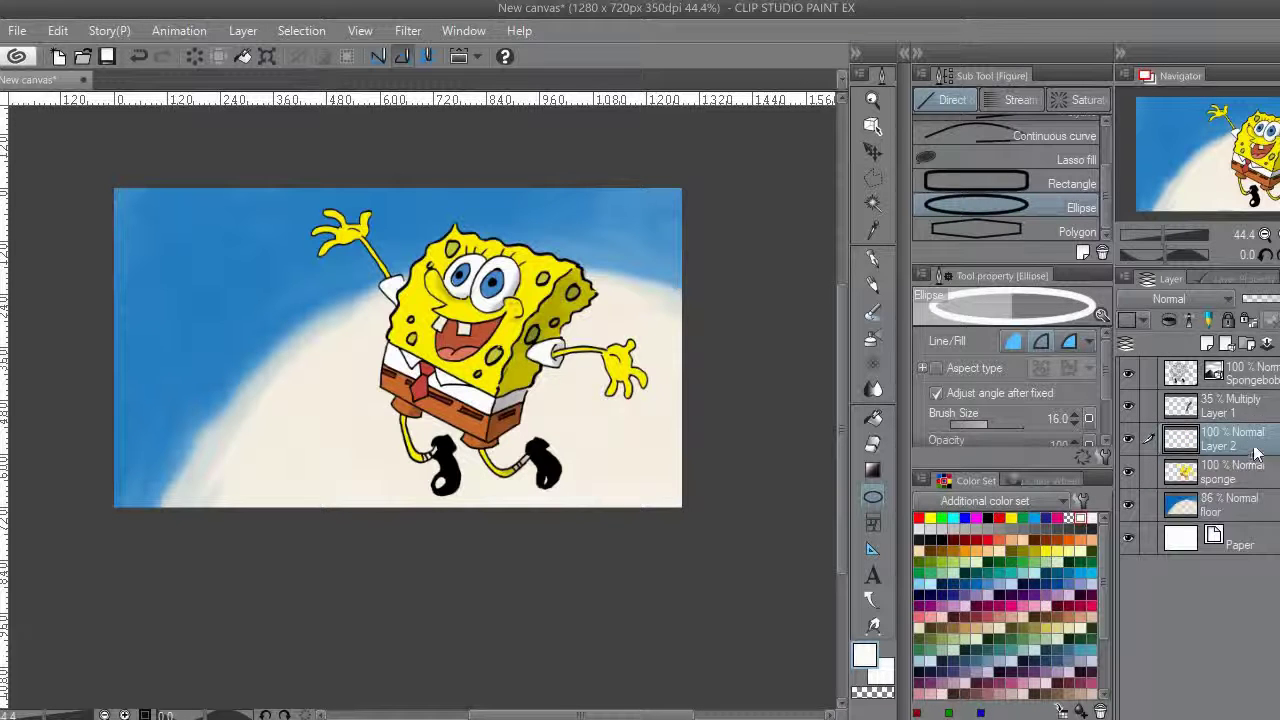
pyautogui.moveTo(1255, 453); pyautogui.dragTo(1240, 398)
# Draw three white circle outlines of different sizes as bubbles on the blue area beside the raised hand.
pyautogui.click(1075, 425)
pyautogui.scroll(1, 375, 306)
pyautogui.moveTo(287, 286); pyautogui.dragTo(323, 346)
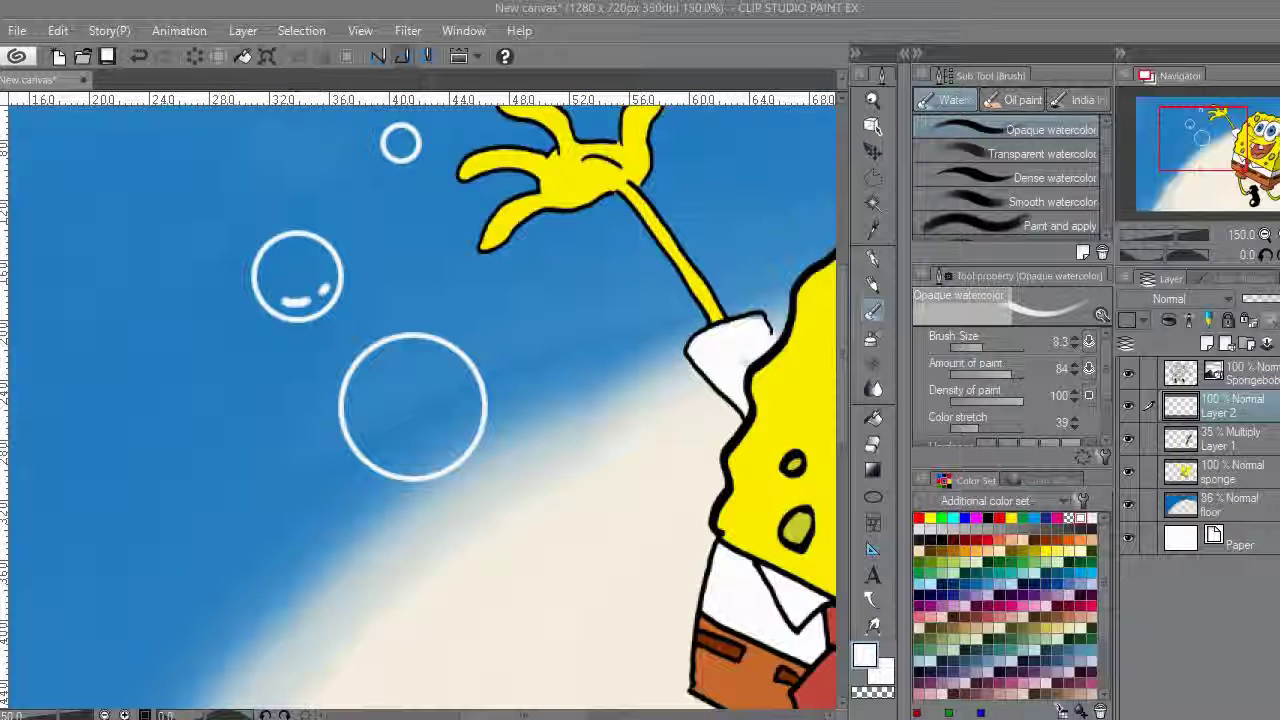
# Paint white curved highlights inside the three bubbles near the raised hand with the Opaque watercolor brush.
pyautogui.scroll(2, 430, 430)
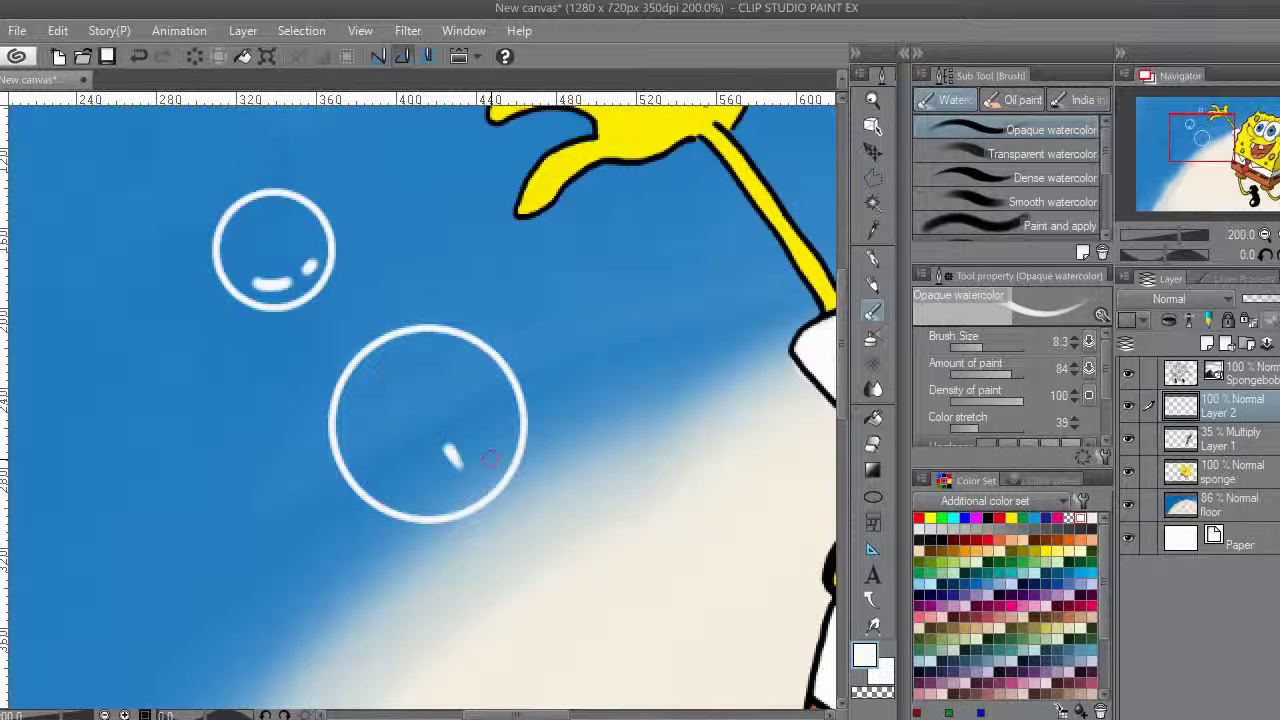
pyautogui.moveTo(381, 477); pyautogui.dragTo(457, 492)
pyautogui.moveTo(439, 318)
pyautogui.mouseDown()
pyautogui.moveTo(477, 440)
pyautogui.moveTo(479, 563)
pyautogui.moveTo(466, 317)
pyautogui.mouseUp()
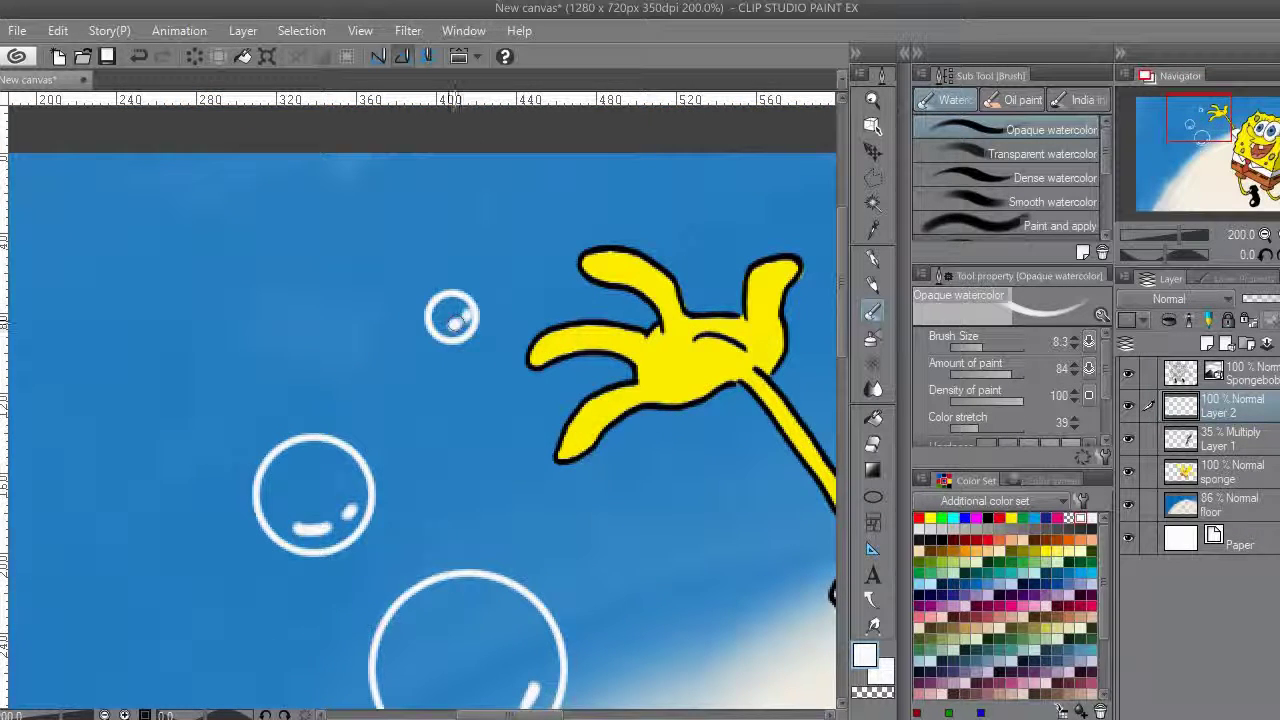
pyautogui.moveTo(397, 420); pyautogui.dragTo(460, 357)
pyautogui.moveTo(367, 394)
pyautogui.mouseDown()
pyautogui.moveTo(339, 440)
pyautogui.moveTo(353, 412)
pyautogui.mouseUp()
pyautogui.moveTo(423, 448)
pyautogui.mouseDown()
pyautogui.moveTo(369, 408)
pyautogui.moveTo(327, 347)
pyautogui.moveTo(434, 458)
pyautogui.moveTo(418, 443)
pyautogui.mouseUp()
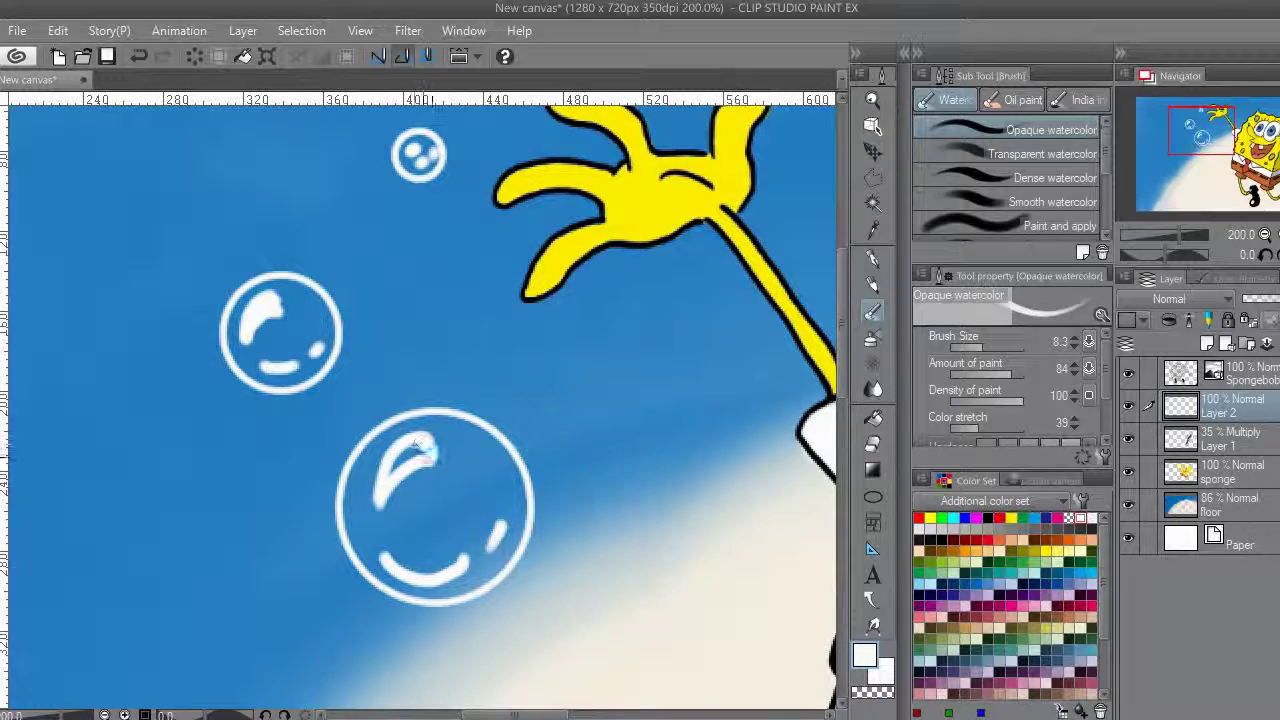
pyautogui.scroll(-5, 354, 379)
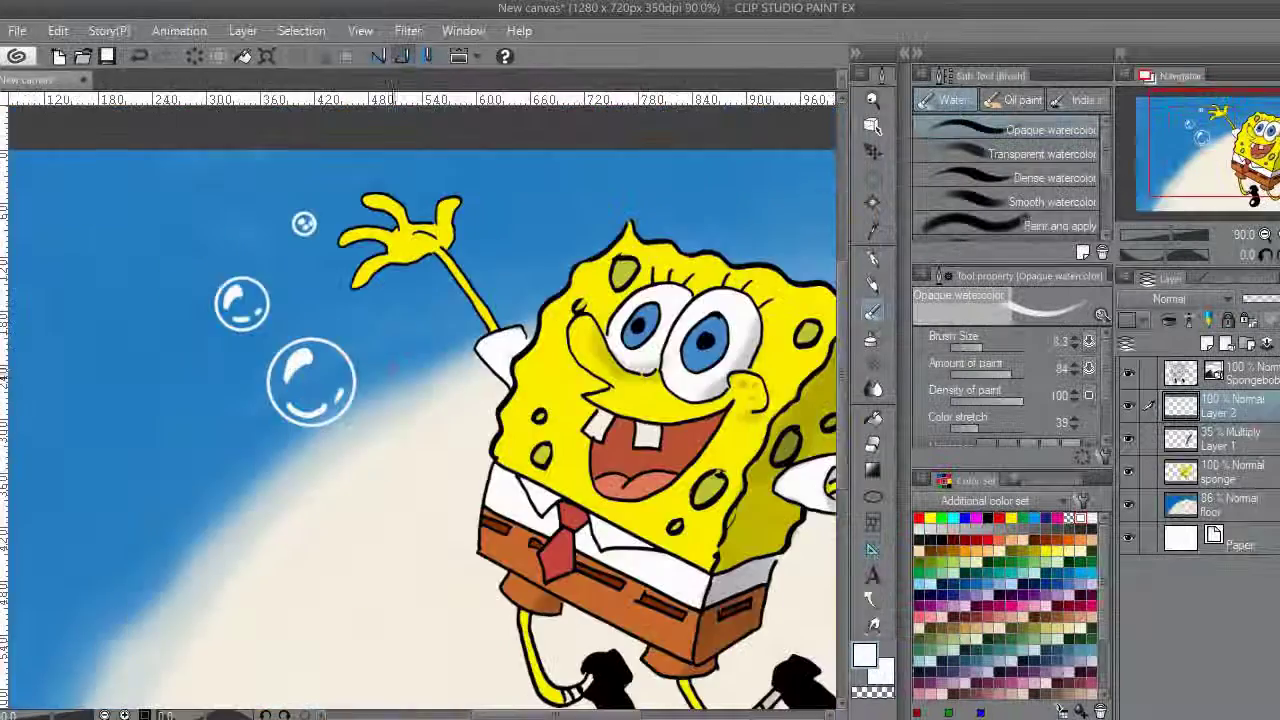
# Paint white highlights inside the large bubble beside the sponge's shaded side with the Opaque watercolor brush.
pyautogui.scroll(5, 629, 337)
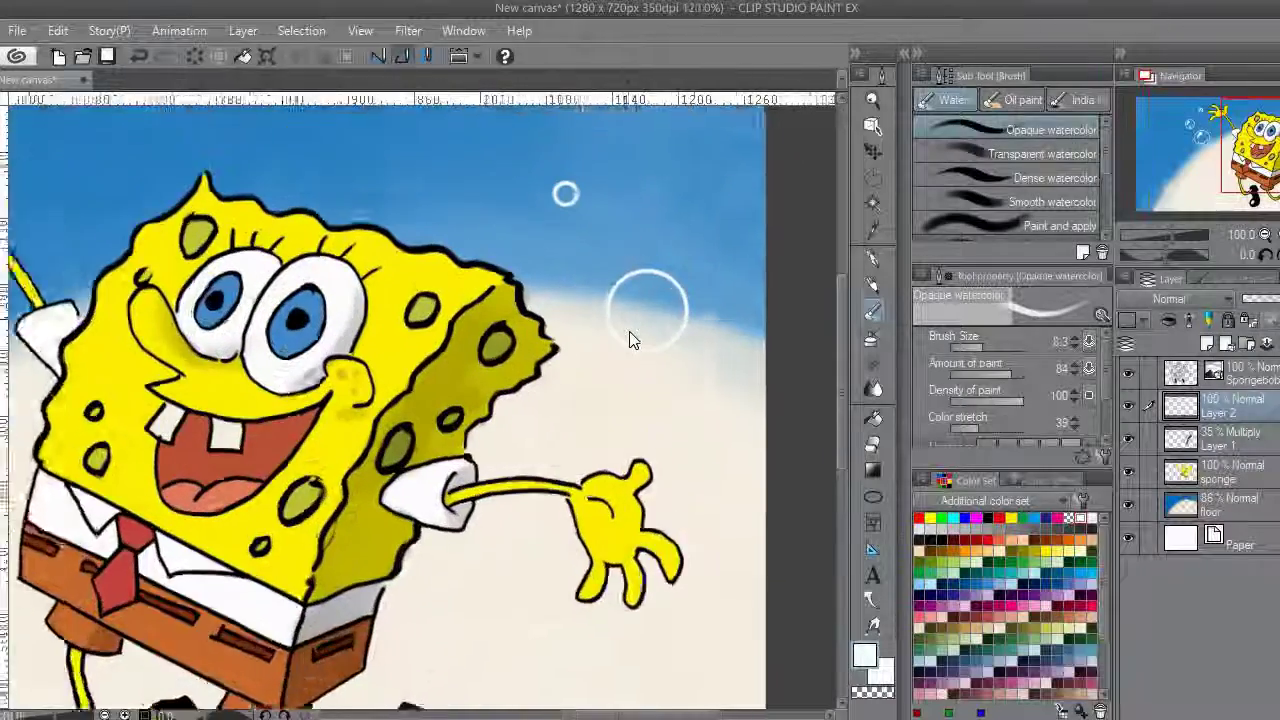
pyautogui.moveTo(653, 304)
pyautogui.mouseDown()
pyautogui.moveTo(582, 354)
pyautogui.moveTo(553, 332)
pyautogui.moveTo(577, 322)
pyautogui.moveTo(624, 367)
pyautogui.mouseUp()
pyautogui.moveTo(617, 377); pyautogui.dragTo(588, 391)
pyautogui.moveTo(593, 453); pyautogui.dragTo(640, 561)
pyautogui.scroll(-5, 530, 278)
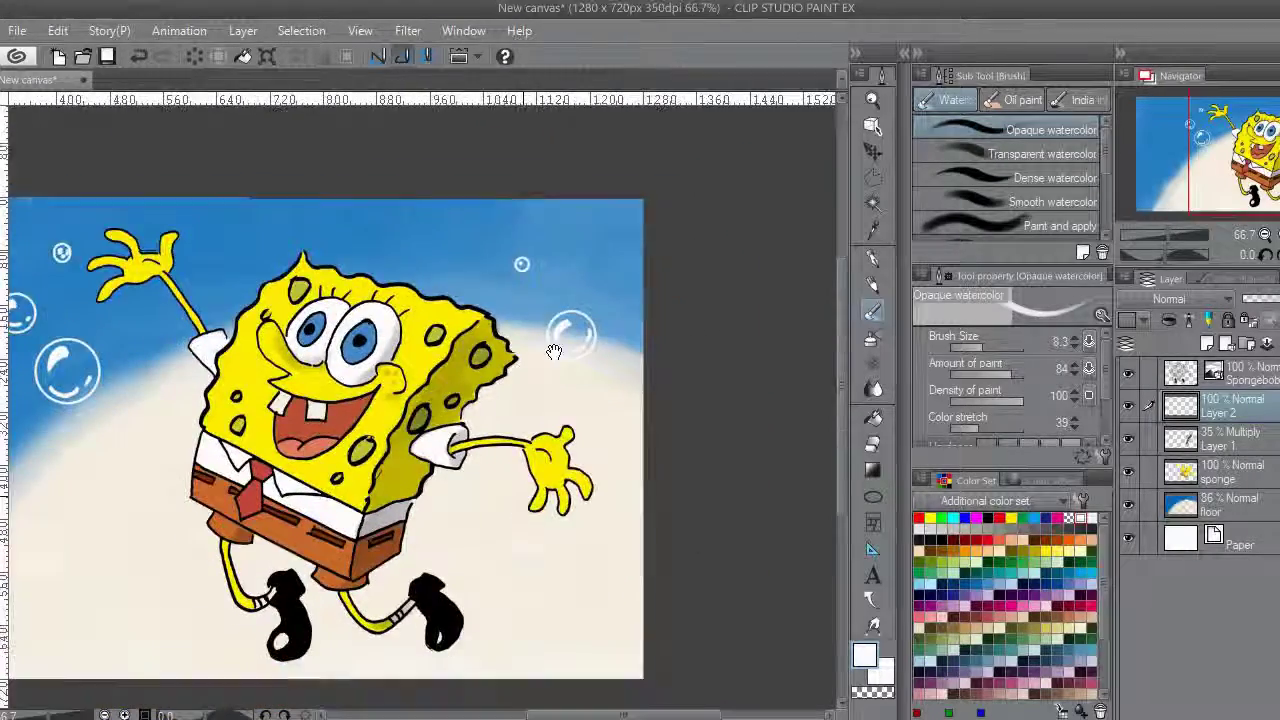
# Paint white highlights inside the bubble on the sand below the outstretched hand.
pyautogui.moveTo(543, 563); pyautogui.dragTo(589, 366)
pyautogui.scroll(4, 589, 366)
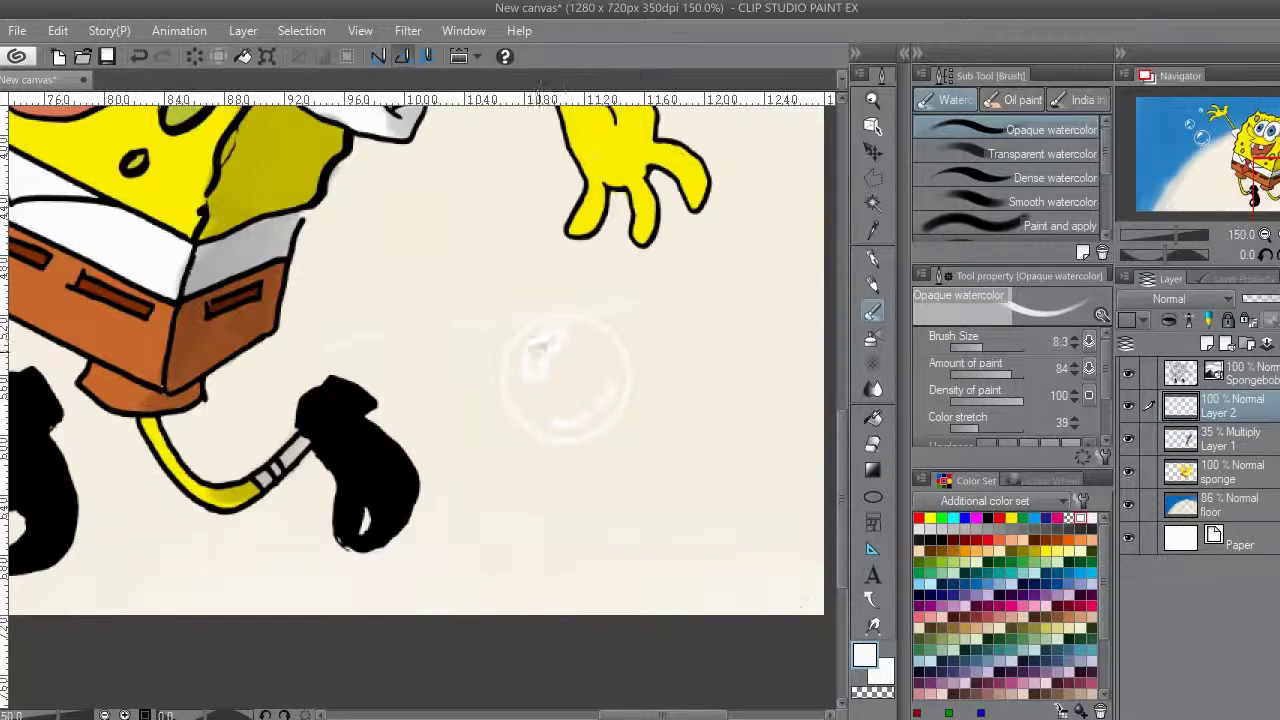
pyautogui.scroll(-3, 568, 350)
pyautogui.scroll(2, 580, 357)
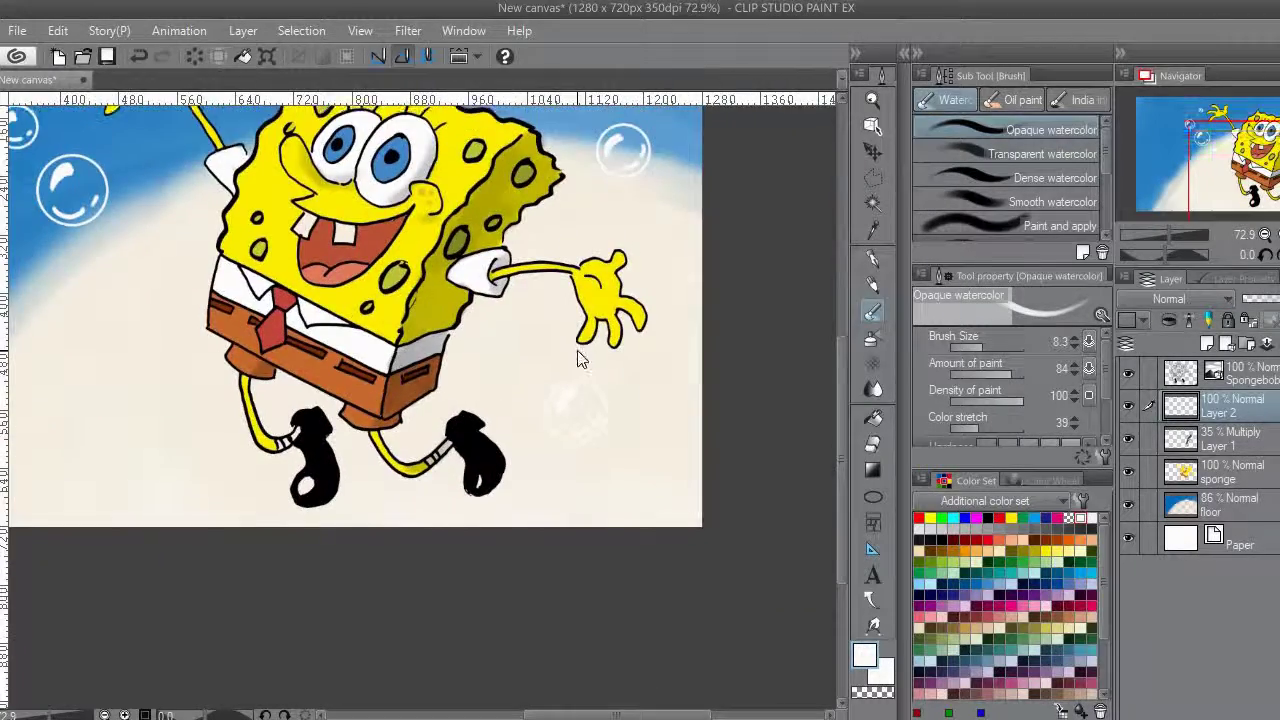
# Add white highlights to the small bubble in the sky on the sponge's shaded side.
pyautogui.scroll(-2, 590, 350)
pyautogui.scroll(3, 628, 332)
pyautogui.scroll(2, 628, 332)
pyautogui.moveTo(632, 336); pyautogui.dragTo(637, 657)
pyautogui.moveTo(200, 690); pyautogui.dragTo(361, 342)
pyautogui.scroll(-3, 341, 464)
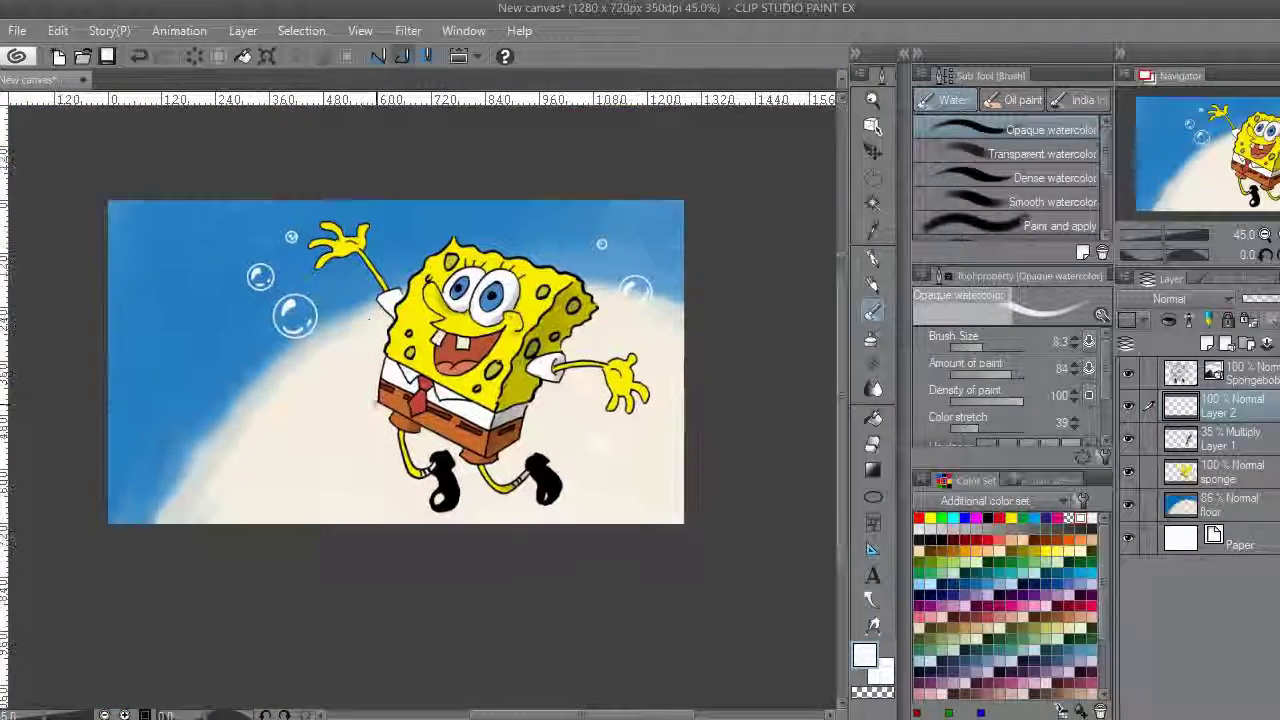
# Check the reference photo and paint a light orange mass for the pineapple house on a new layer above the floor with the 透明水彩R brush.
pyautogui.hotkey('alt', 'Tab')
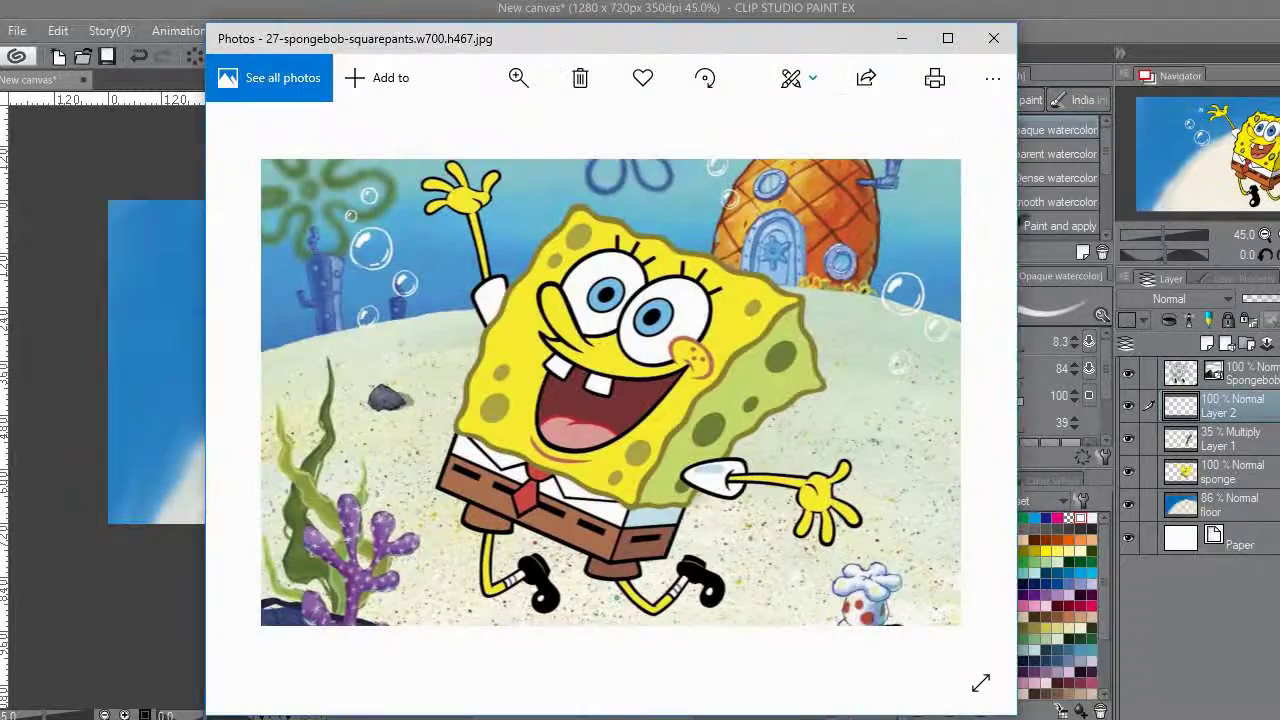
pyautogui.hotkey('alt', 'Tab')
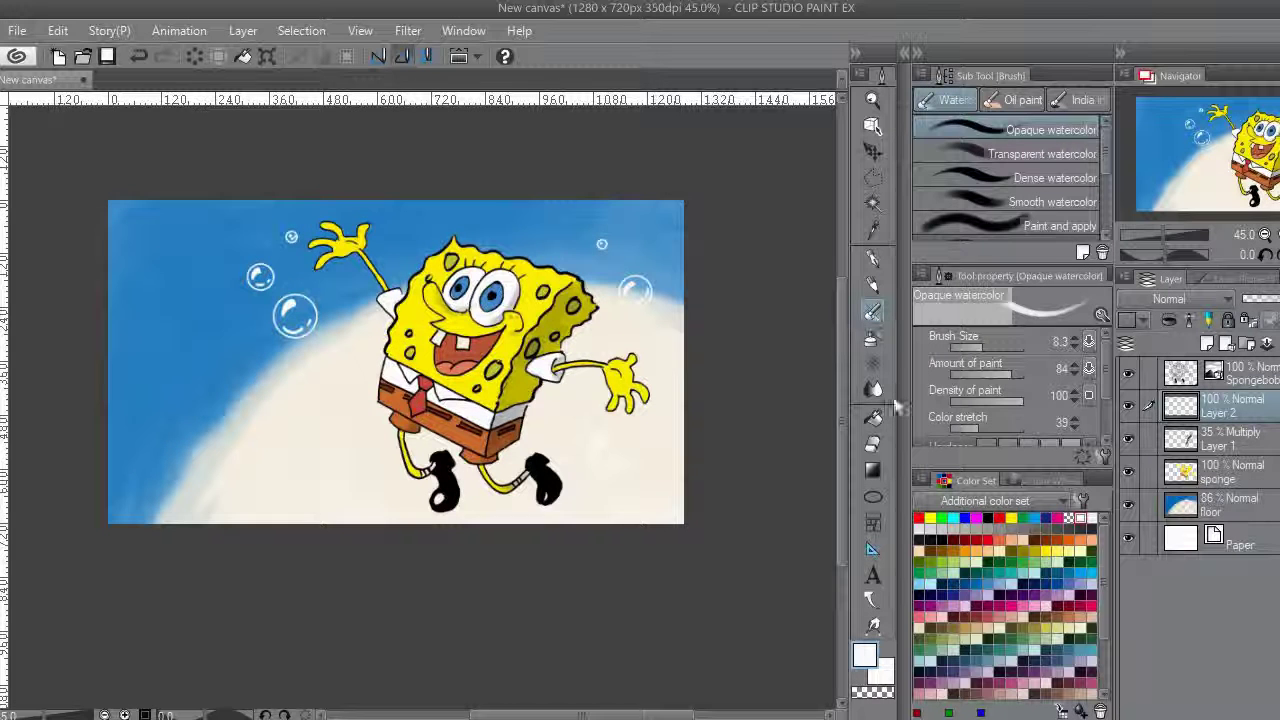
pyautogui.scroll(-2, 996, 205)
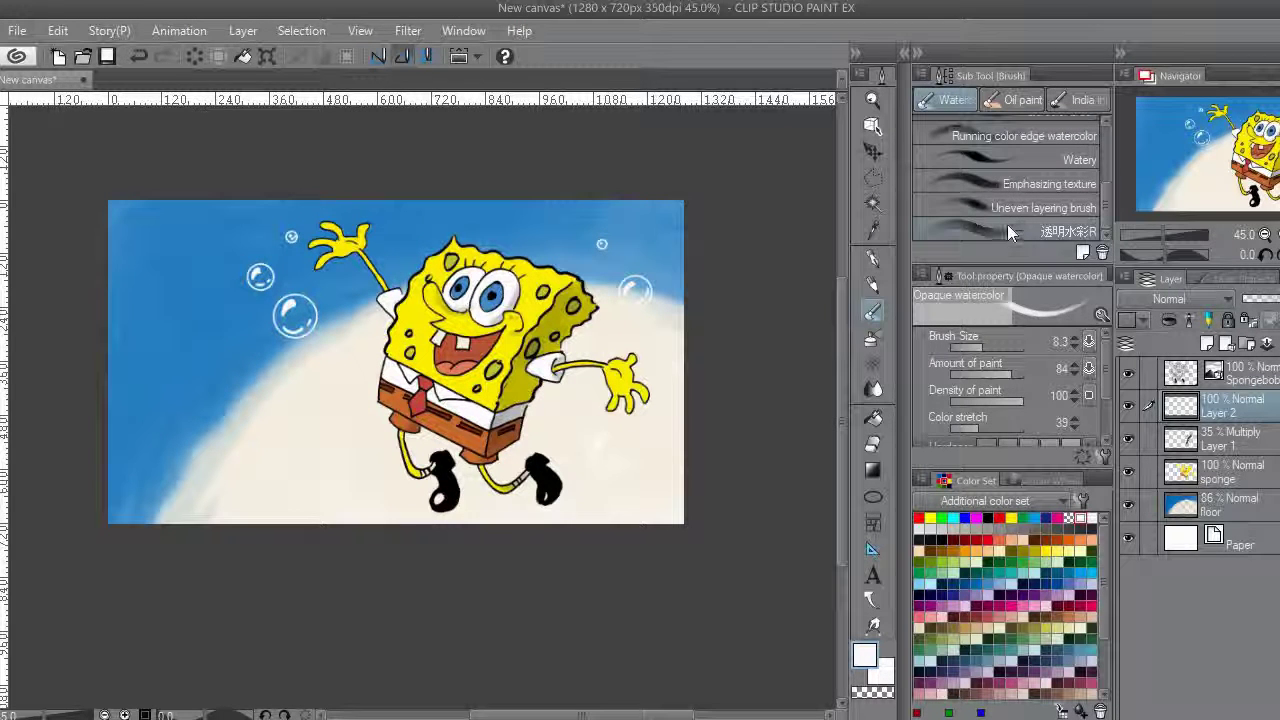
pyautogui.click(1007, 226)
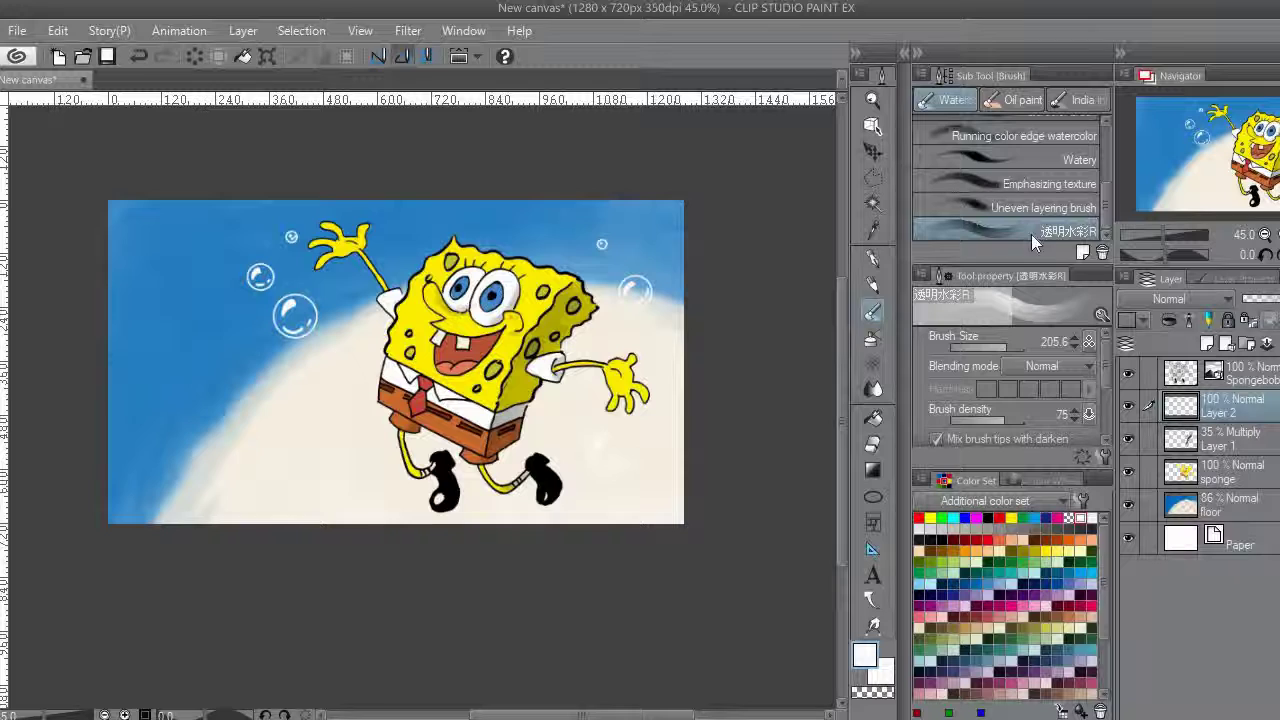
pyautogui.click(1080, 540)
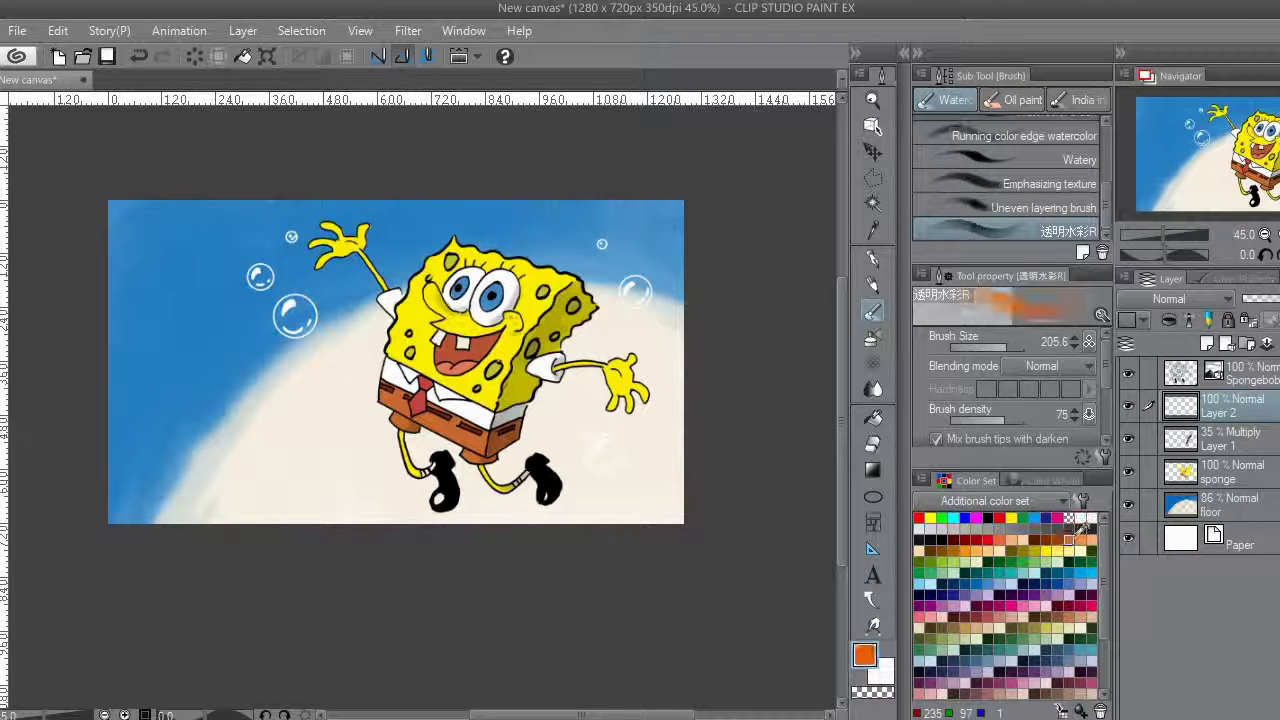
pyautogui.scroll(2, 540, 222)
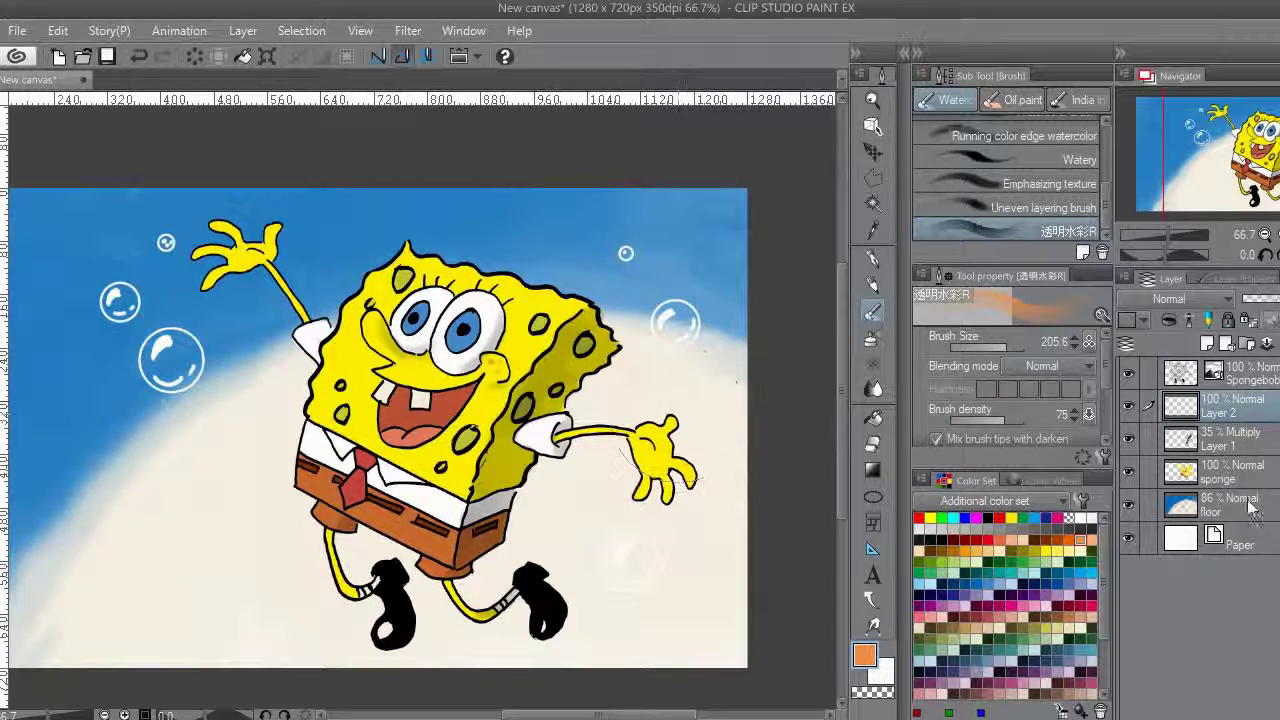
pyautogui.click(1228, 505)
pyautogui.moveTo(630, 240)
pyautogui.mouseDown()
pyautogui.moveTo(664, 250)
pyautogui.moveTo(633, 232)
pyautogui.moveTo(600, 235)
pyautogui.moveTo(599, 264)
pyautogui.moveTo(672, 228)
pyautogui.moveTo(727, 300)
pyautogui.moveTo(675, 300)
pyautogui.moveTo(575, 255)
pyautogui.moveTo(658, 190)
pyautogui.moveTo(625, 185)
pyautogui.moveTo(730, 190)
pyautogui.moveTo(715, 300)
pyautogui.moveTo(620, 281)
pyautogui.mouseUp()
# Trim the orange mass into a rounded pineapple shape with the Hard eraser enlarged to size 61.6.
pyautogui.press('e')
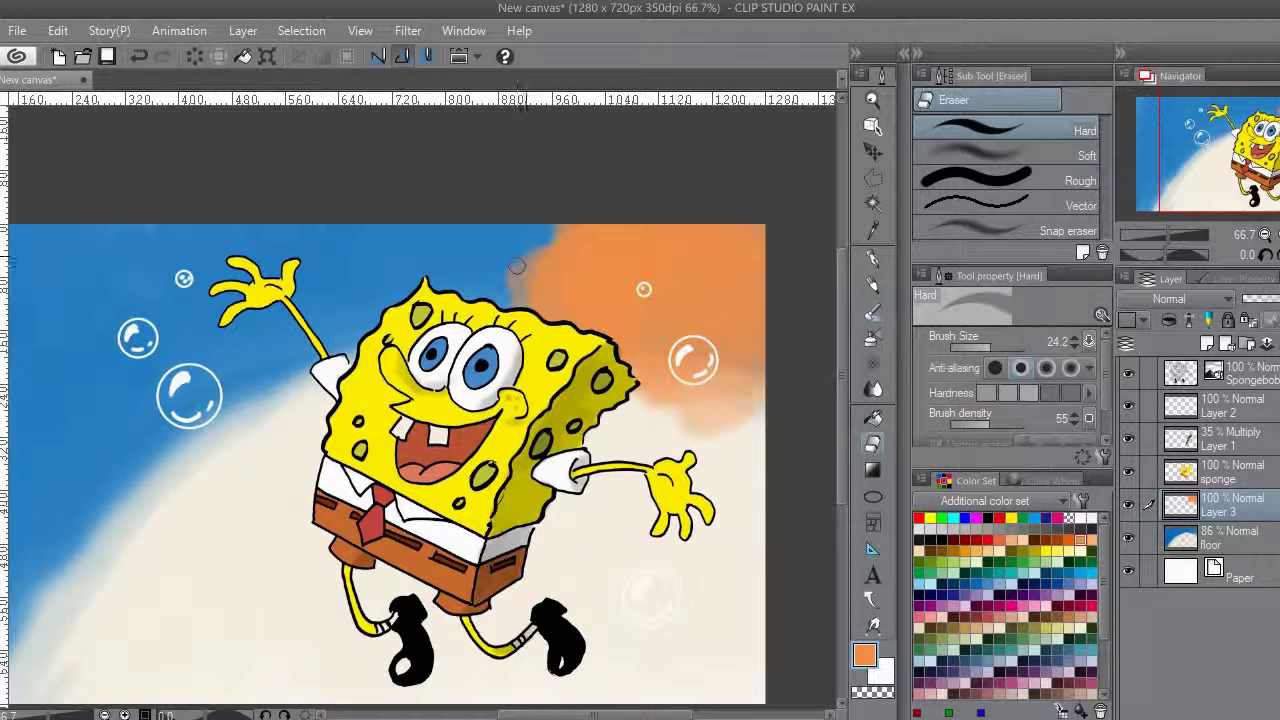
pyautogui.moveTo(987, 343); pyautogui.dragTo(997, 345)
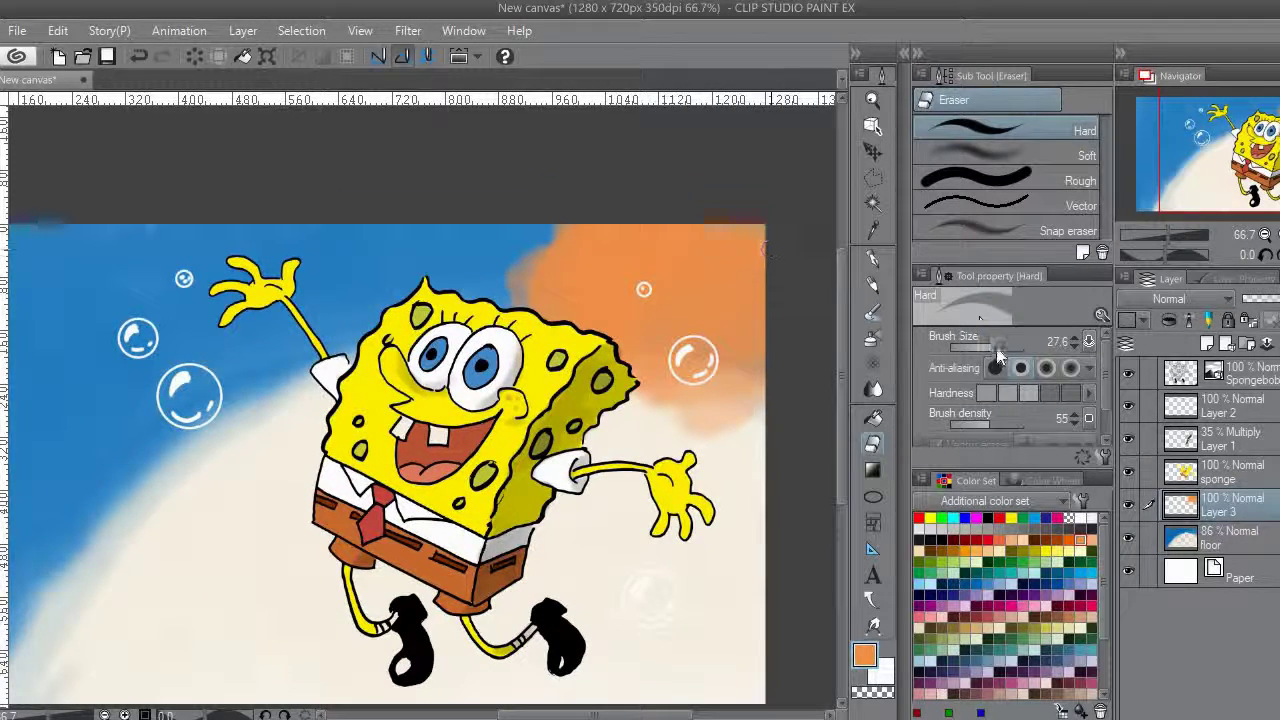
pyautogui.moveTo(700, 380)
pyautogui.mouseDown()
pyautogui.moveTo(641, 405)
pyautogui.moveTo(639, 365)
pyautogui.moveTo(732, 378)
pyautogui.moveTo(776, 420)
pyautogui.moveTo(762, 418)
pyautogui.moveTo(776, 348)
pyautogui.moveTo(754, 385)
pyautogui.moveTo(748, 320)
pyautogui.mouseUp()
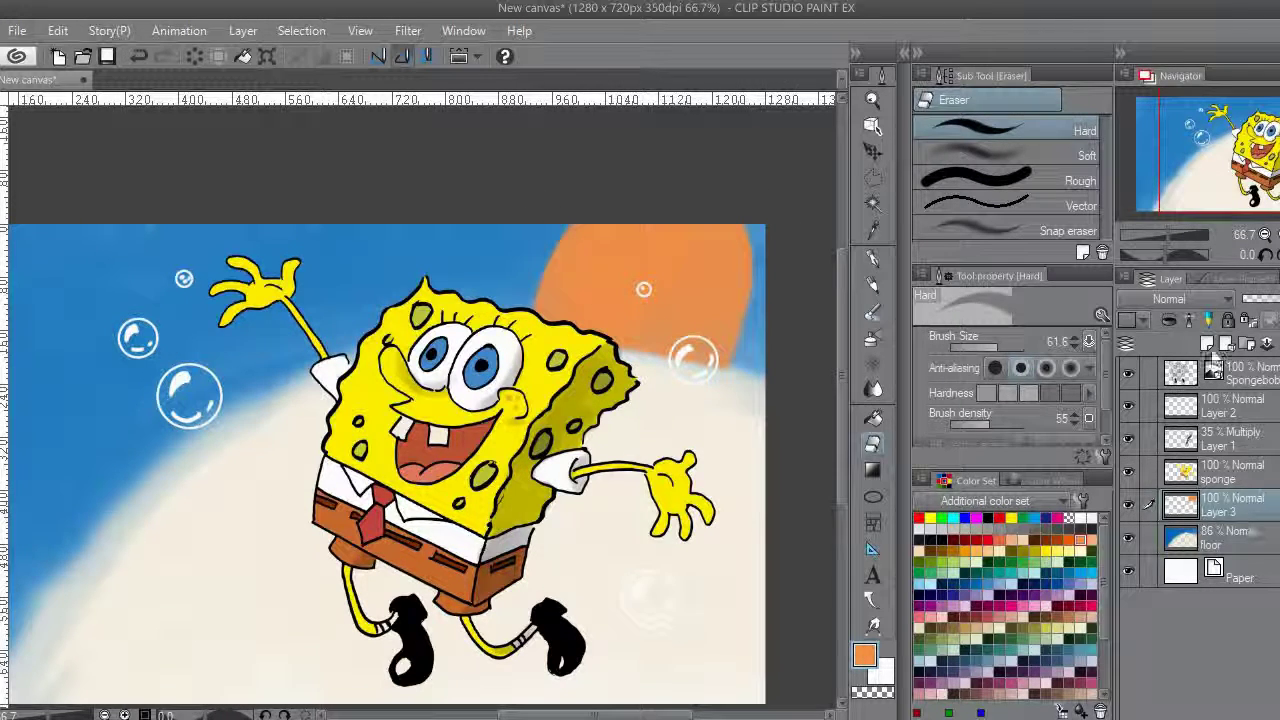
# Paint a darker orange curved line across the upper part of the pineapple with the Transparent watercolor brush.
pyautogui.click(873, 312)
pyautogui.click(1025, 158)
pyautogui.scroll(4, 1027, 141)
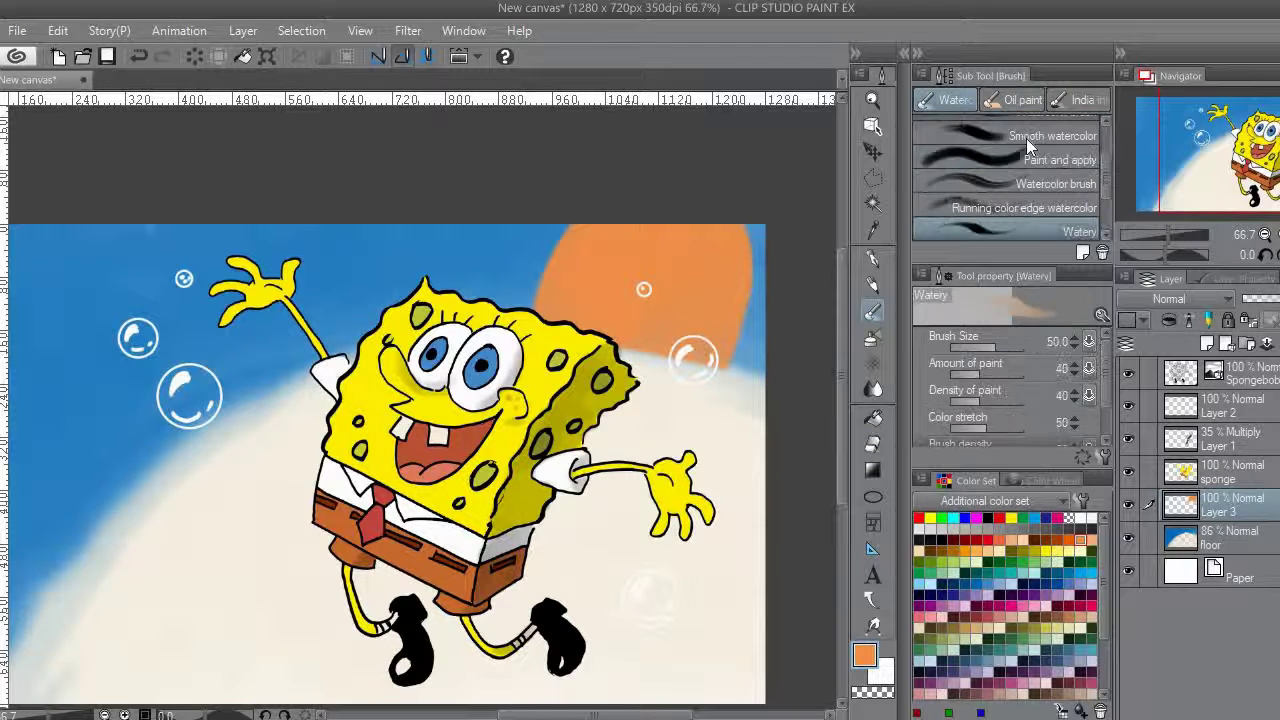
pyautogui.click(1030, 153)
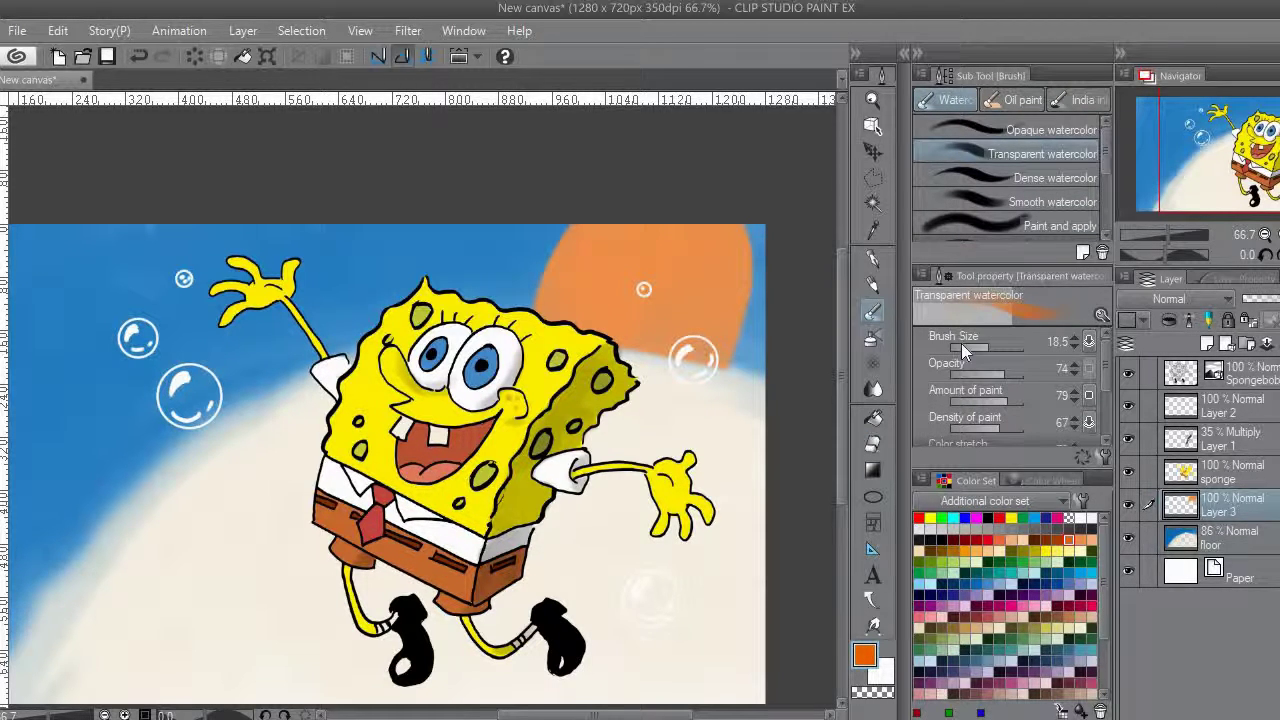
pyautogui.moveTo(557, 258); pyautogui.dragTo(650, 225)
pyautogui.moveTo(548, 285); pyautogui.dragTo(770, 237)
pyautogui.moveTo(600, 325); pyautogui.dragTo(736, 304)
pyautogui.hotkey('ctrl', 'z')
pyautogui.hotkey('ctrl', 'z')
# Paint two more darker orange curved bands and short connecting lines across the pineapple to form its grid pattern.
pyautogui.moveTo(552, 290); pyautogui.dragTo(716, 250)
pyautogui.moveTo(620, 325); pyautogui.dragTo(736, 303)
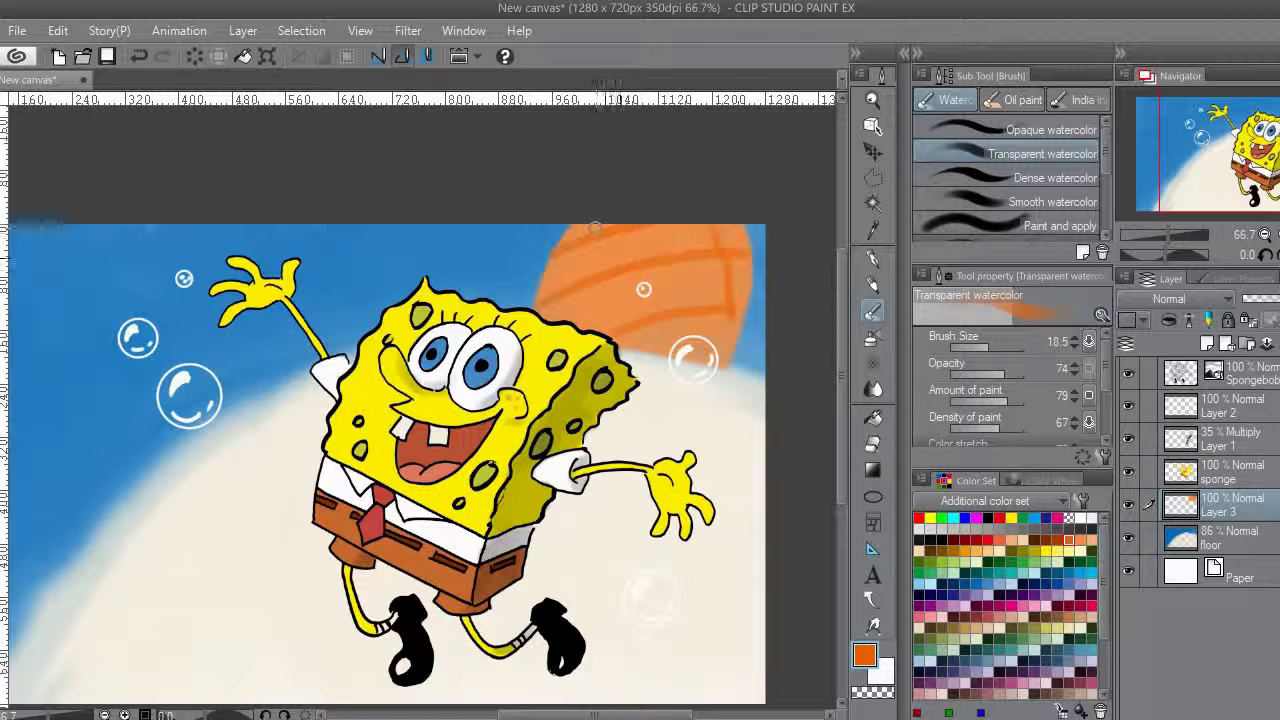
pyautogui.scroll(-1, 686, 357)
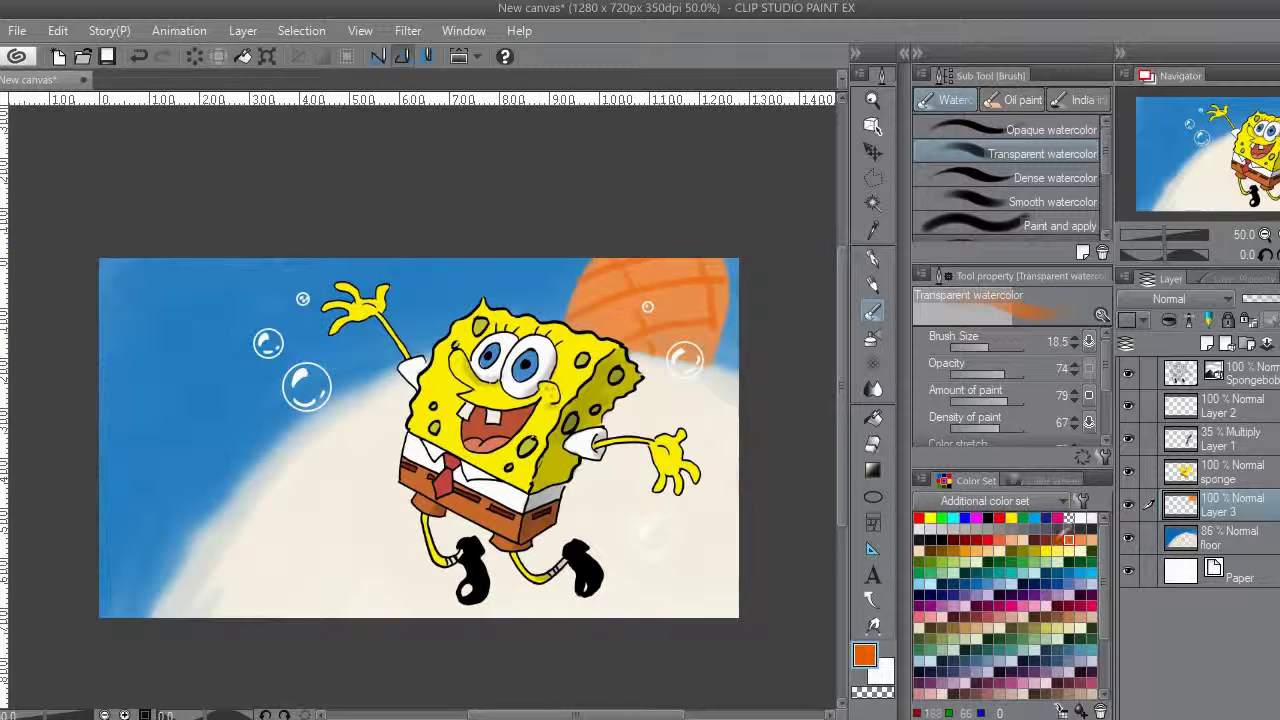
# Paint paler orange highlights over the pineapple's surface between the grid lines with the 透明水彩R brush.
pyautogui.click(1066, 539)
pyautogui.click(1045, 482)
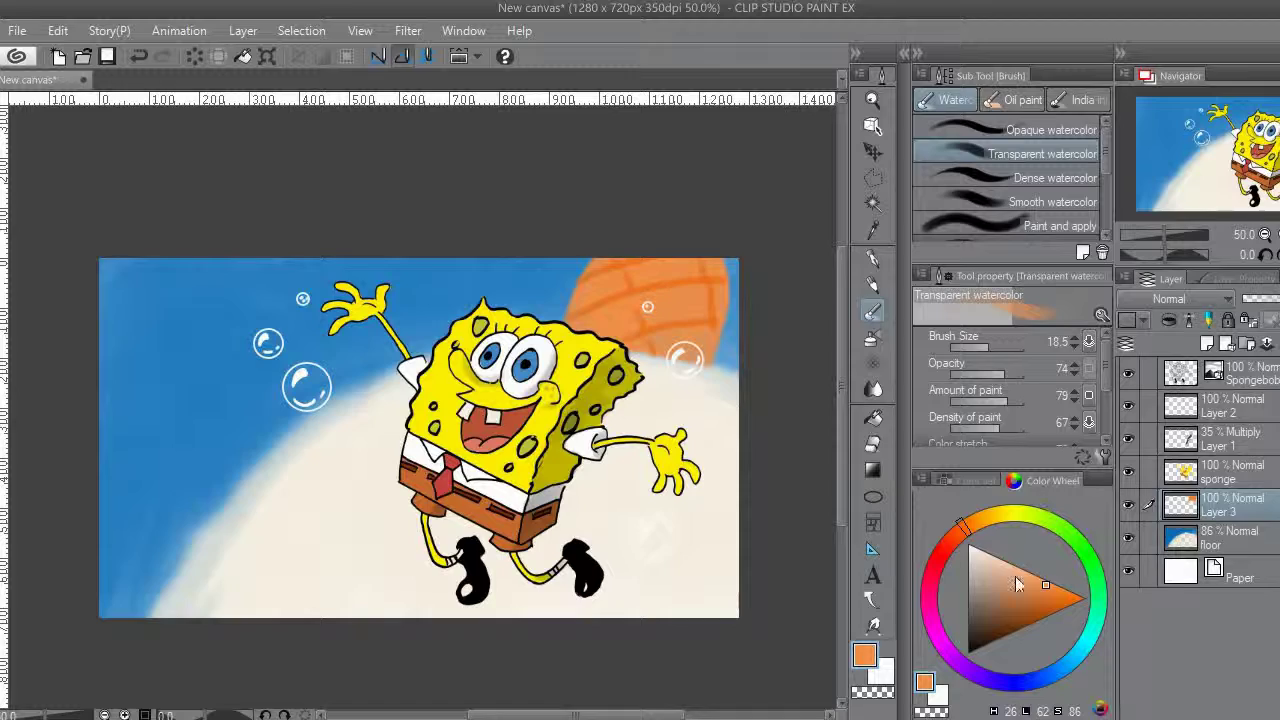
pyautogui.click(874, 340)
pyautogui.click(874, 312)
pyautogui.scroll(-5, 1046, 212)
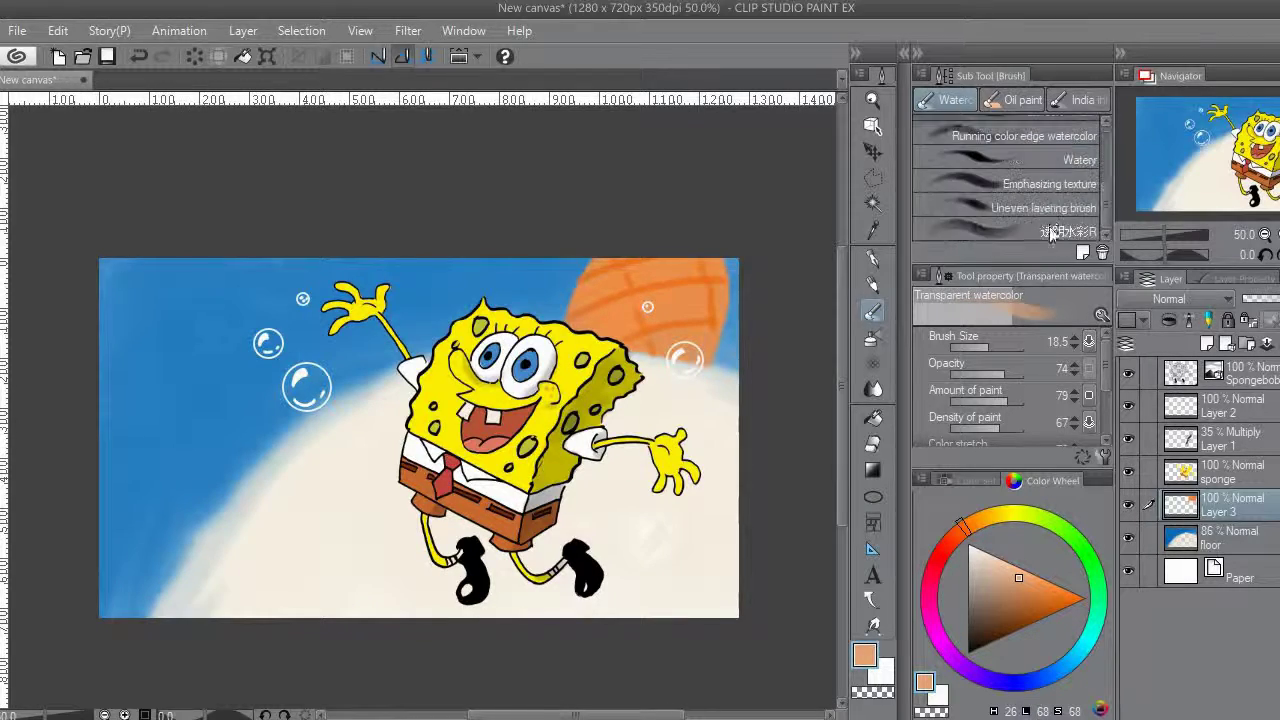
pyautogui.click(1052, 231)
pyautogui.scroll(1, 735, 290)
pyautogui.scroll(3, 709, 299)
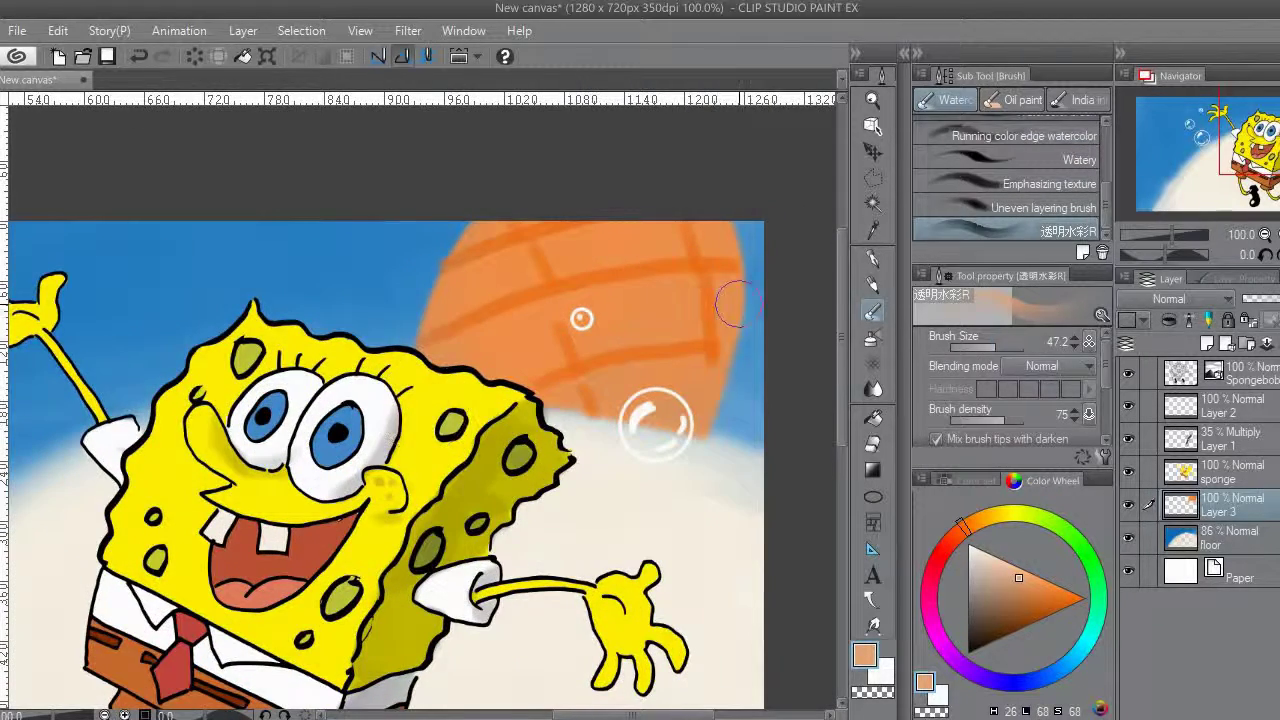
pyautogui.moveTo(473, 337); pyautogui.dragTo(503, 331)
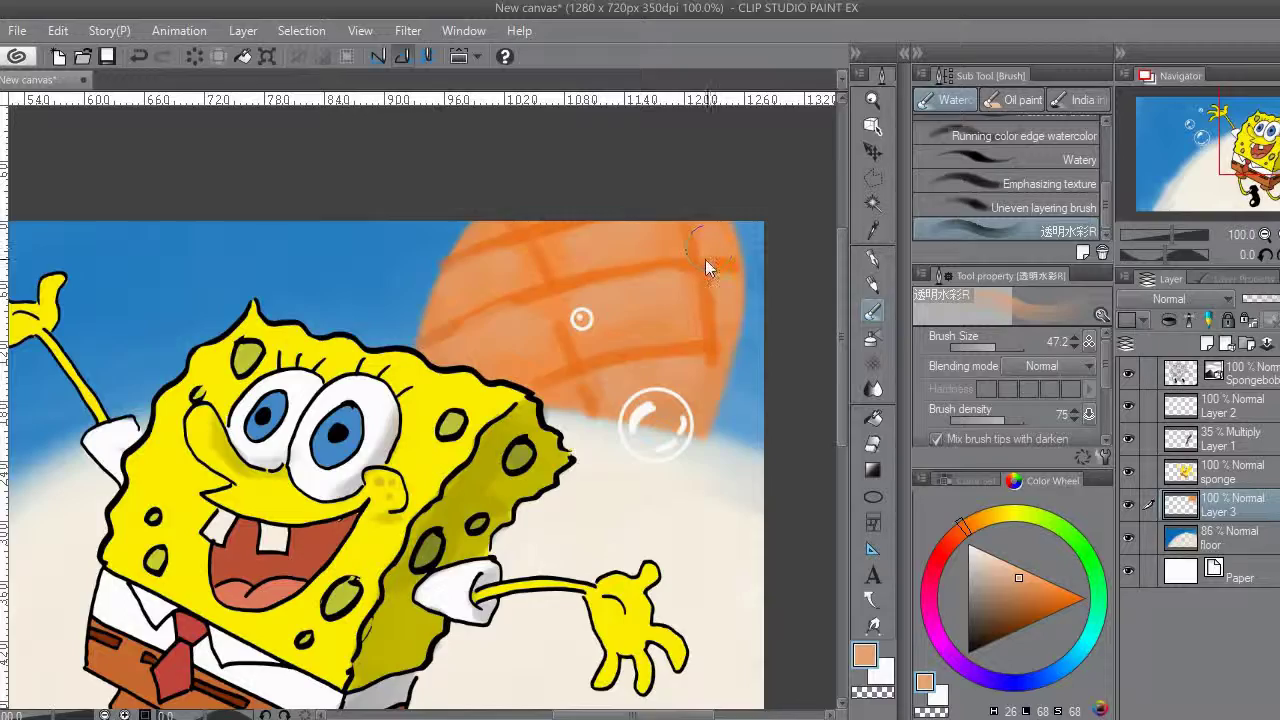
# Check the reference photo and paint a small purple coral shape with a side branch where the blue water meets the sand.
pyautogui.scroll(-4, 705, 265)
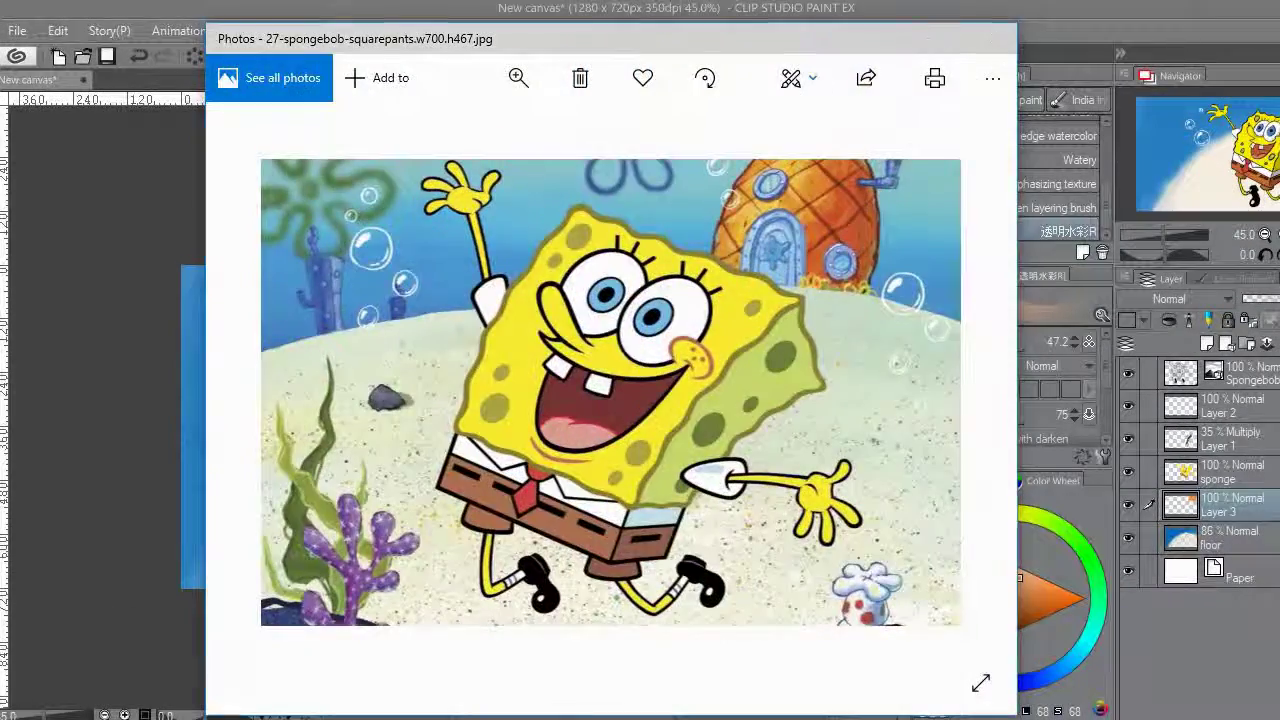
pyautogui.hotkey('alt', 'Tab')
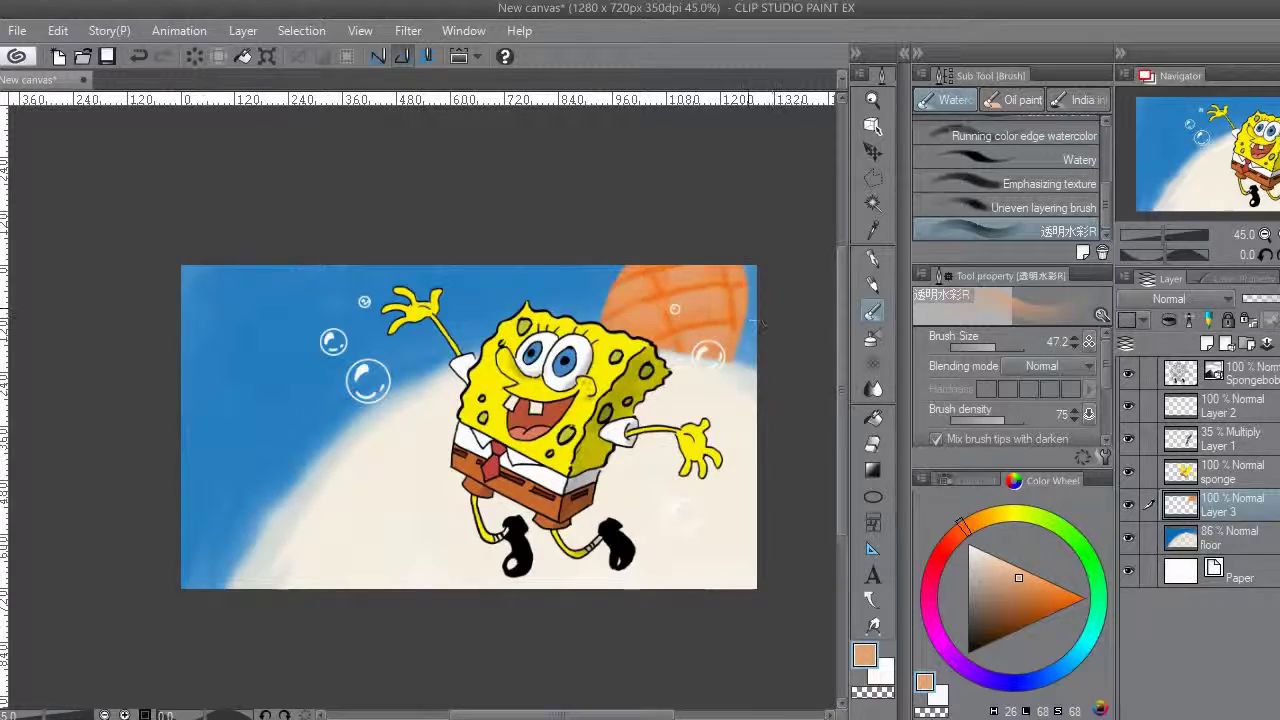
pyautogui.scroll(-1, 757, 325)
pyautogui.hotkey('alt', 'Tab')
pyautogui.hotkey('alt', 'Tab')
pyautogui.scroll(1, 473, 456)
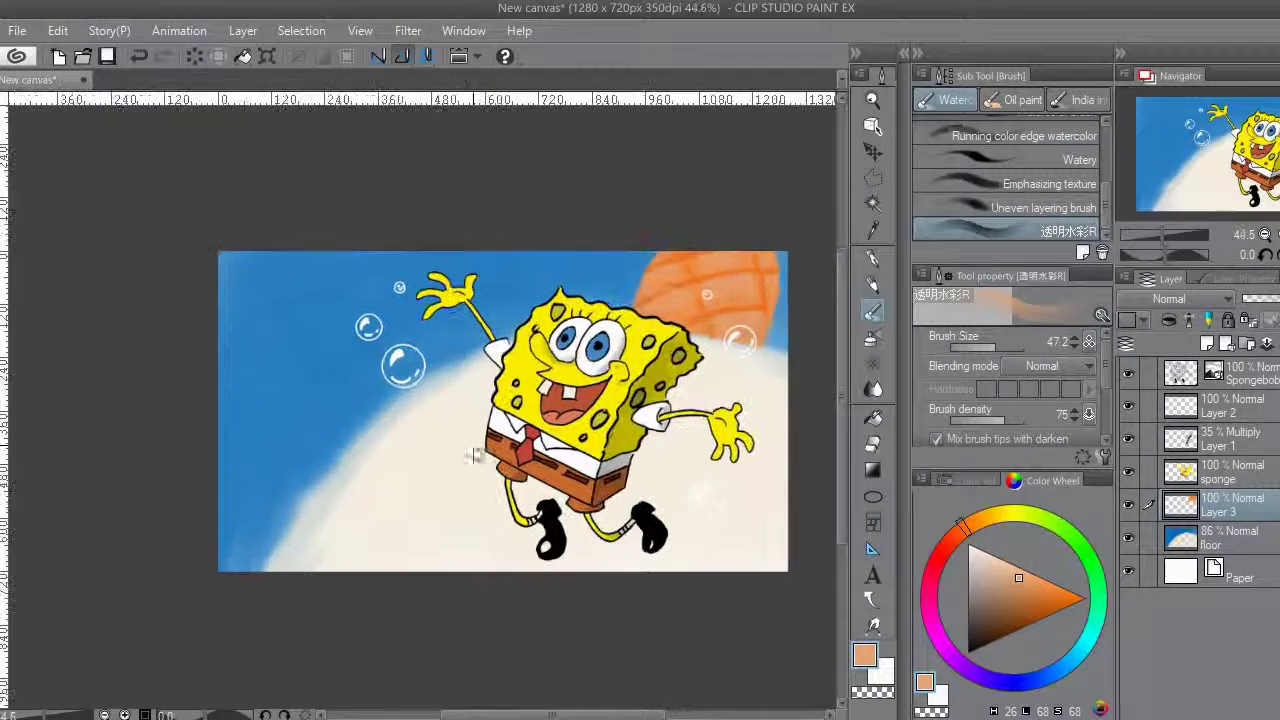
pyautogui.scroll(1, 474, 456)
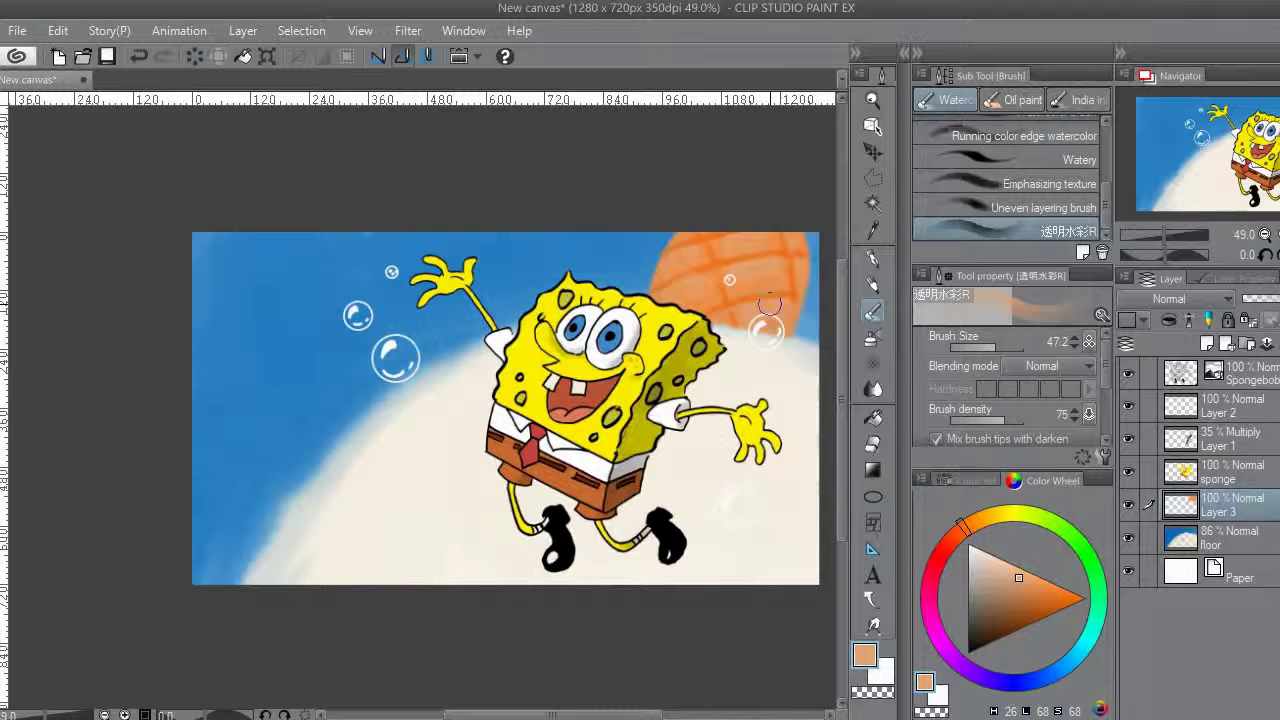
pyautogui.click(965, 481)
pyautogui.click(965, 595)
pyautogui.scroll(2, 396, 348)
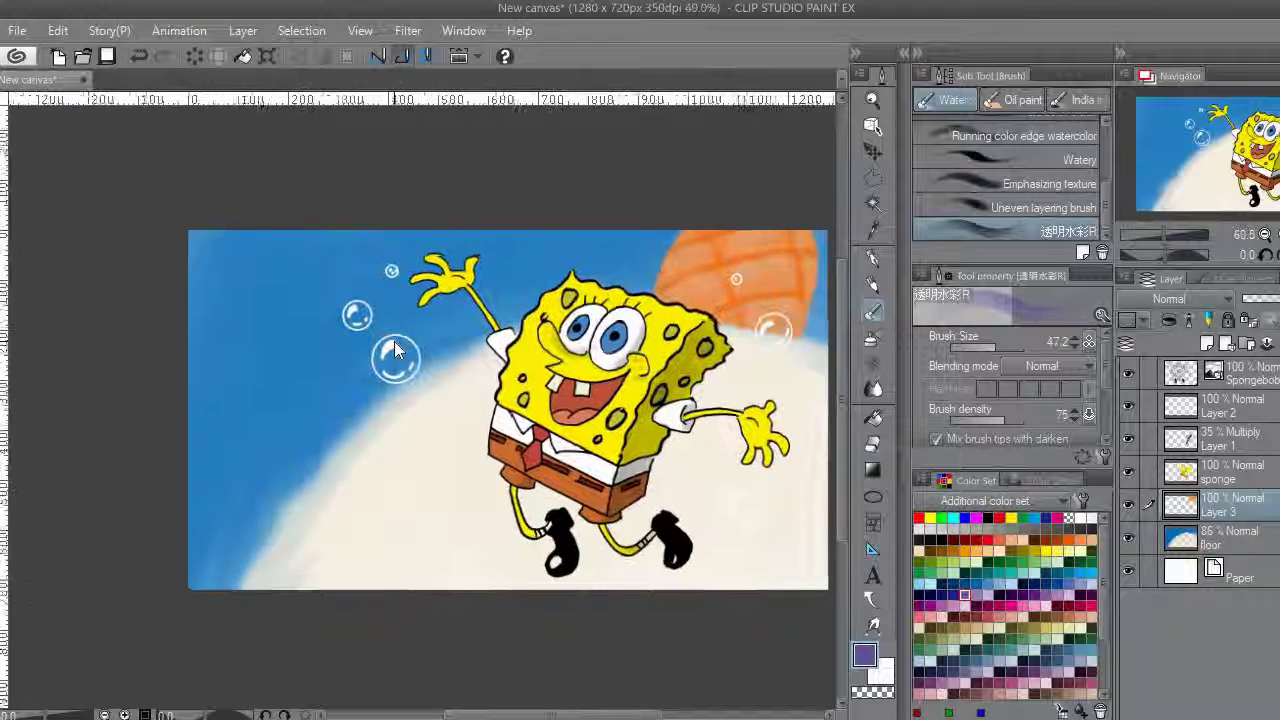
pyautogui.moveTo(375, 425)
pyautogui.mouseDown()
pyautogui.moveTo(335, 380)
pyautogui.moveTo(357, 416)
pyautogui.moveTo(340, 432)
pyautogui.moveTo(325, 377)
pyautogui.moveTo(285, 382)
pyautogui.moveTo(316, 358)
pyautogui.moveTo(280, 390)
pyautogui.moveTo(264, 360)
pyautogui.mouseUp()
# Trim the purple coral's edges with the Hard eraser reduced to size 41.3.
pyautogui.press('e')
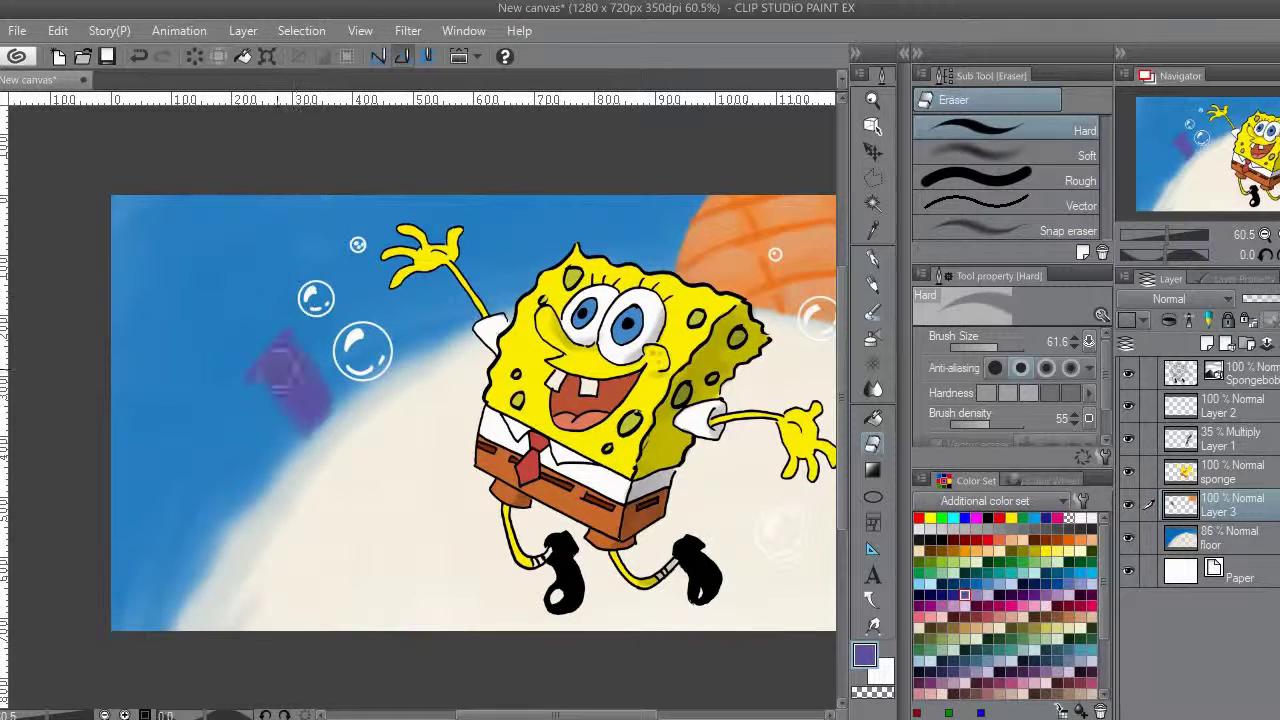
pyautogui.hotkey('ctrl', 'z')
pyautogui.hotkey('ctrl', 'z')
pyautogui.moveTo(993, 345); pyautogui.dragTo(978, 345)
pyautogui.moveTo(344, 480); pyautogui.dragTo(353, 513)
# Shade the purple coral with dark blue strokes using the 透明水彩R brush.
pyautogui.press('b')
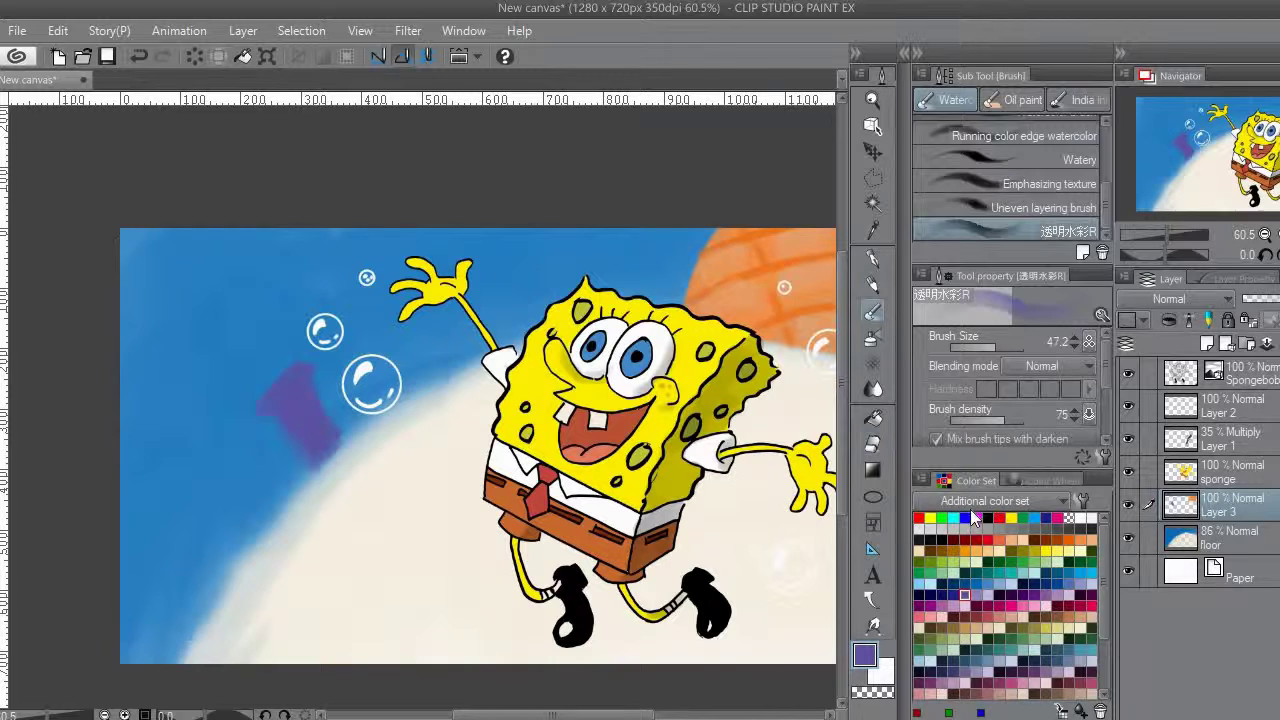
pyautogui.click(953, 594)
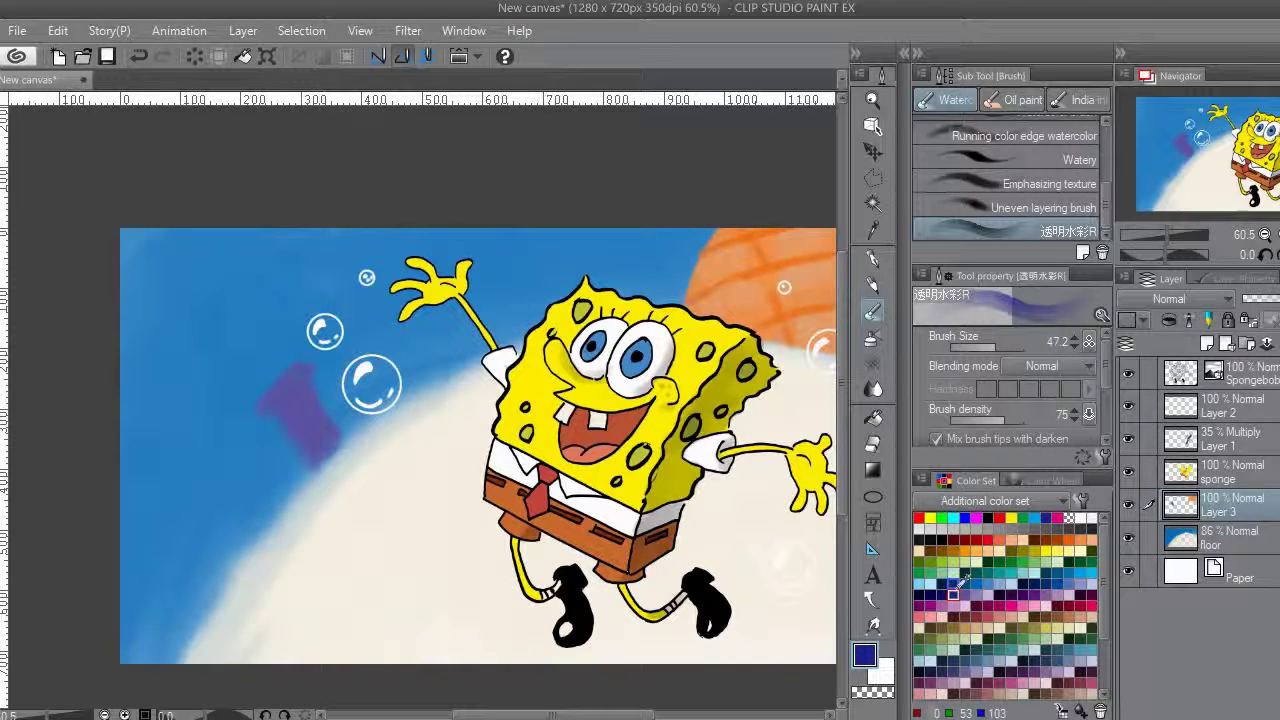
pyautogui.moveTo(298, 382)
pyautogui.mouseDown()
pyautogui.moveTo(284, 403)
pyautogui.moveTo(322, 434)
pyautogui.moveTo(397, 444)
pyautogui.mouseUp()
# Paint green flower-shaped outlines in the water above the purple coral, using the reference photo as a guide.
pyautogui.click(918, 561)
pyautogui.moveTo(326, 356); pyautogui.dragTo(328, 404)
pyautogui.moveTo(290, 350); pyautogui.dragTo(262, 378)
pyautogui.hotkey('alt', 'Tab')
pyautogui.hotkey('alt', 'Tab')
pyautogui.hotkey('ctrl', 'z')
pyautogui.hotkey('ctrl', 'z')
pyautogui.hotkey('ctrl', 'z')
pyautogui.moveTo(267, 377)
pyautogui.mouseDown()
pyautogui.moveTo(245, 322)
pyautogui.moveTo(262, 326)
pyautogui.moveTo(245, 257)
pyautogui.moveTo(340, 316)
pyautogui.mouseUp()
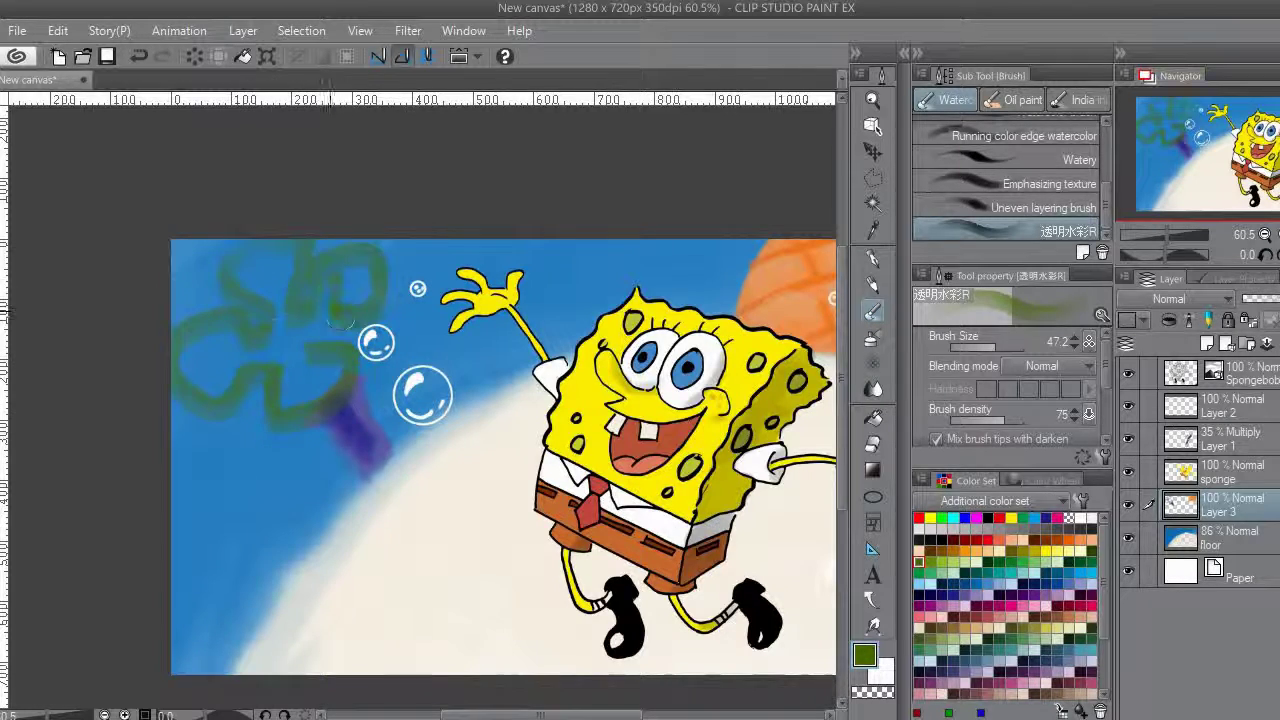
pyautogui.moveTo(351, 424); pyautogui.dragTo(361, 287)
# Check the reference photo and paint dark brown wavy seaweed strands rising from the lower-left corner of the painting.
pyautogui.hotkey('alt', 'Tab')
pyautogui.hotkey('alt', 'Tab')
pyautogui.click(930, 628)
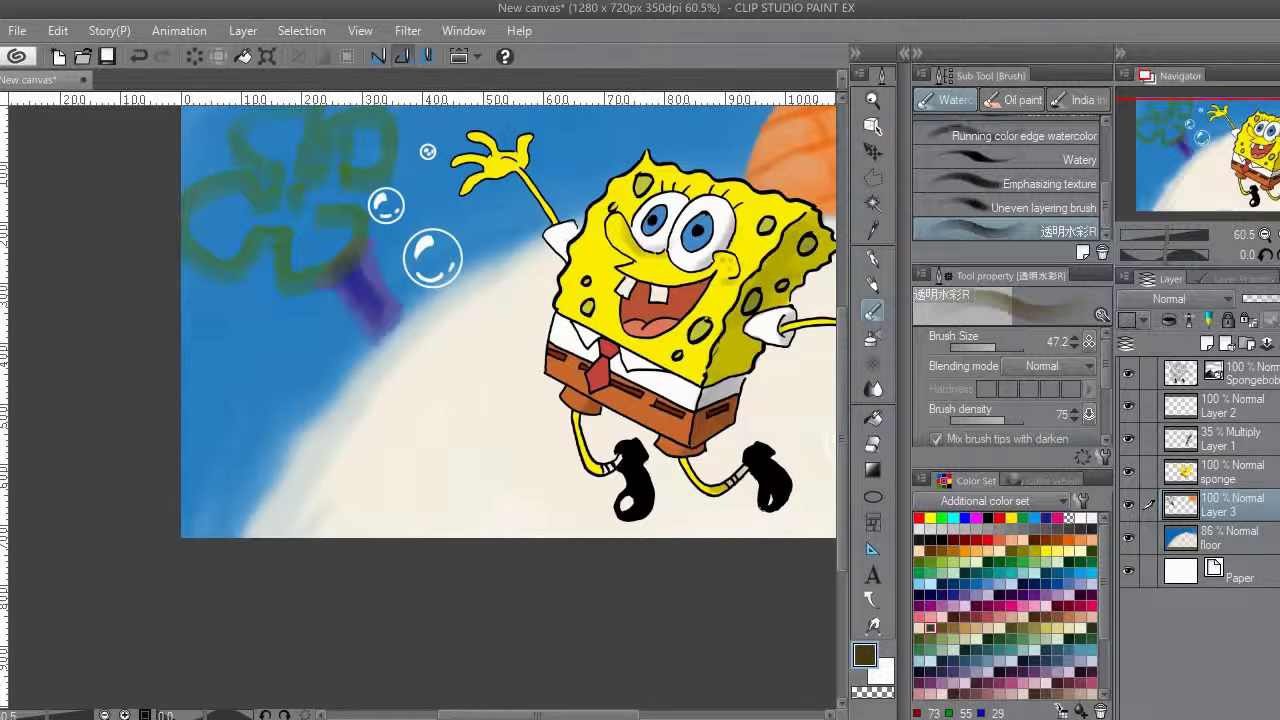
pyautogui.moveTo(351, 516); pyautogui.dragTo(332, 317)
pyautogui.moveTo(303, 384); pyautogui.dragTo(280, 512)
pyautogui.moveTo(276, 442)
pyautogui.mouseDown()
pyautogui.moveTo(313, 532)
pyautogui.moveTo(246, 364)
pyautogui.mouseUp()
pyautogui.moveTo(294, 490)
pyautogui.mouseDown()
pyautogui.moveTo(236, 532)
pyautogui.moveTo(345, 522)
pyautogui.mouseUp()
pyautogui.moveTo(340, 315); pyautogui.dragTo(368, 365)
# Thin and shape the dark brown seaweed strands with the Hard eraser.
pyautogui.press('e')
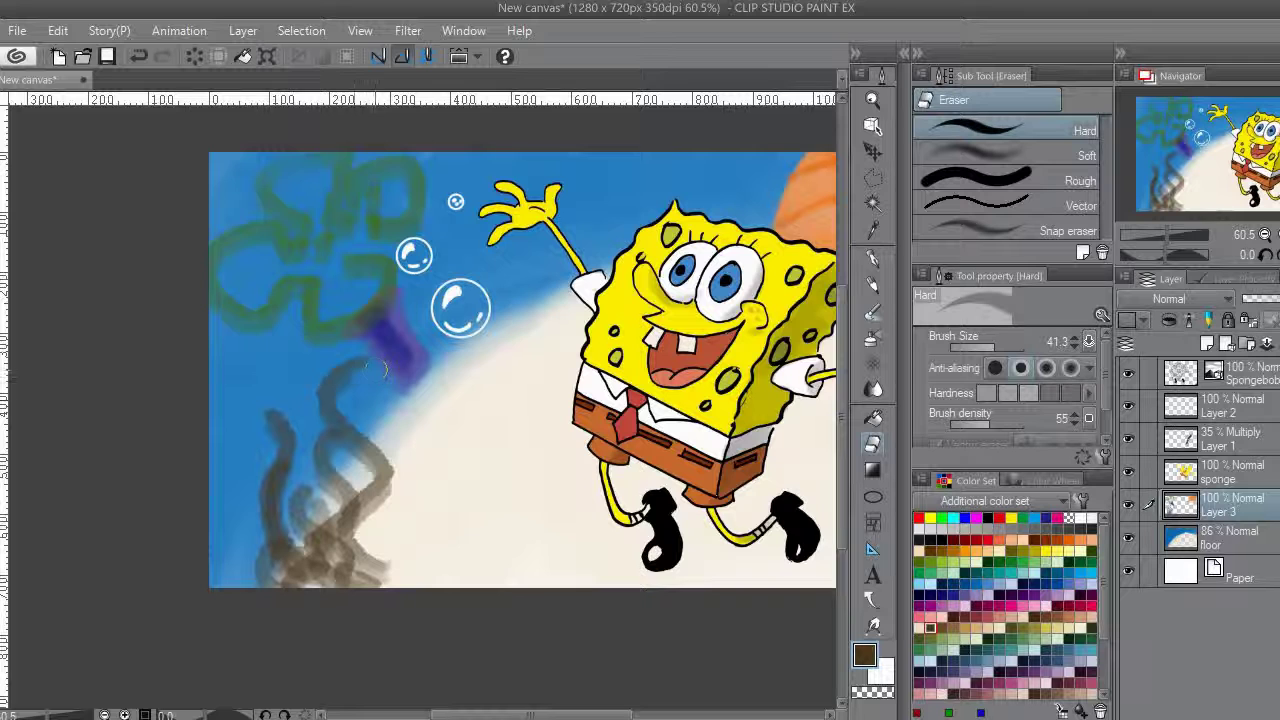
pyautogui.moveTo(288, 478); pyautogui.dragTo(280, 412)
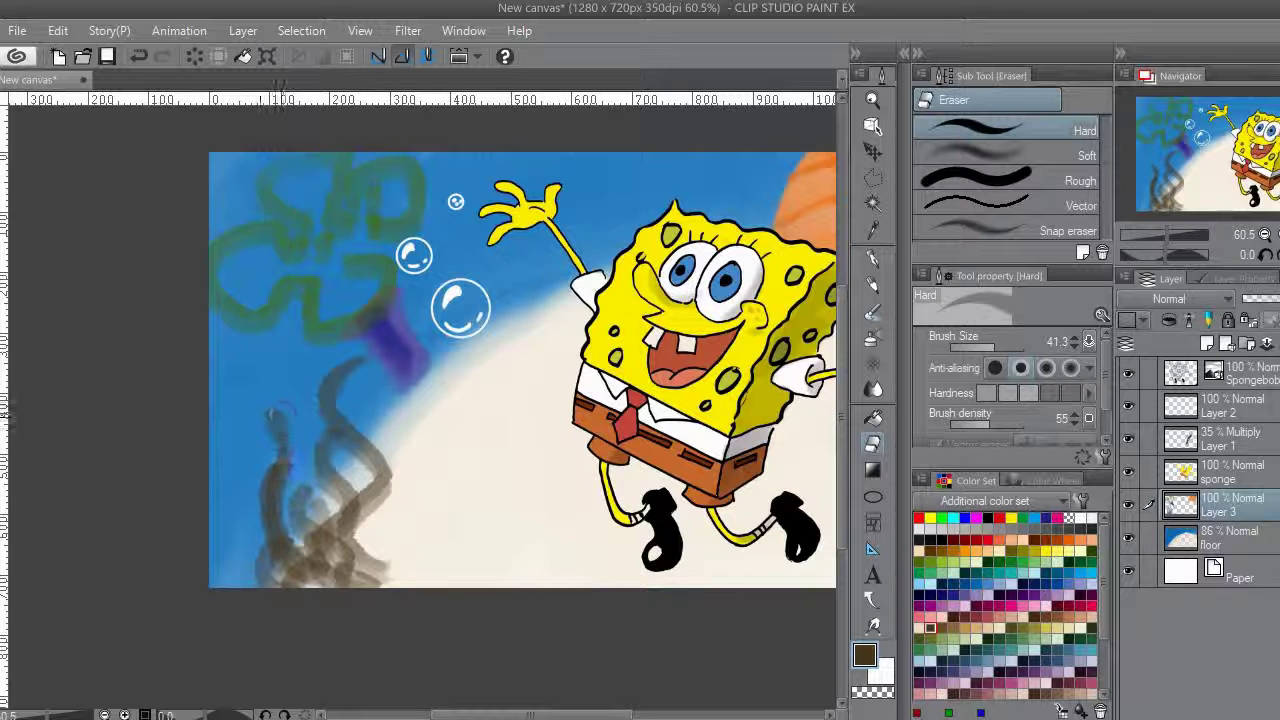
pyautogui.moveTo(248, 495); pyautogui.dragTo(295, 530)
# Paint lighter brown strokes over the seaweed clump with the 透明水彩R brush.
pyautogui.click(953, 628)
pyautogui.click(872, 311)
pyautogui.moveTo(307, 520)
pyautogui.mouseDown()
pyautogui.moveTo(308, 567)
pyautogui.moveTo(380, 545)
pyautogui.moveTo(358, 468)
pyautogui.mouseUp()
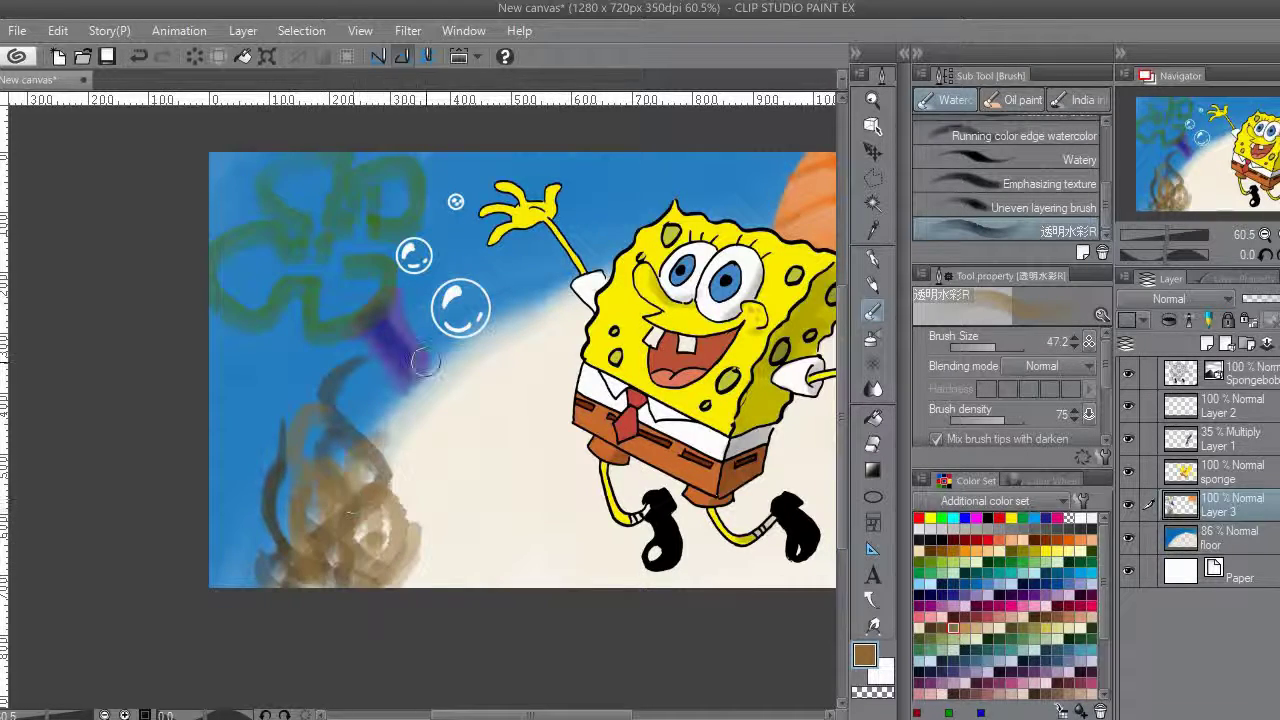
pyautogui.scroll(-1, 426, 363)
pyautogui.scroll(-2, 426, 362)
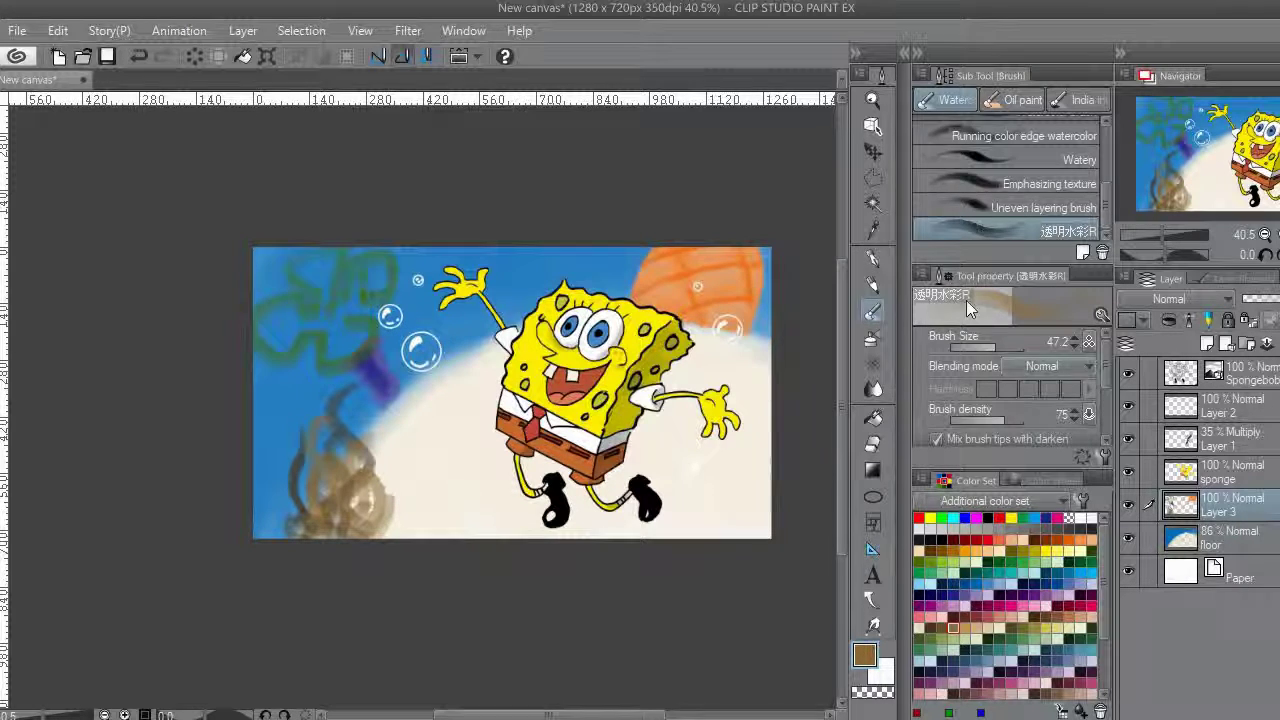
pyautogui.click(872, 338)
pyautogui.scroll(2, 710, 440)
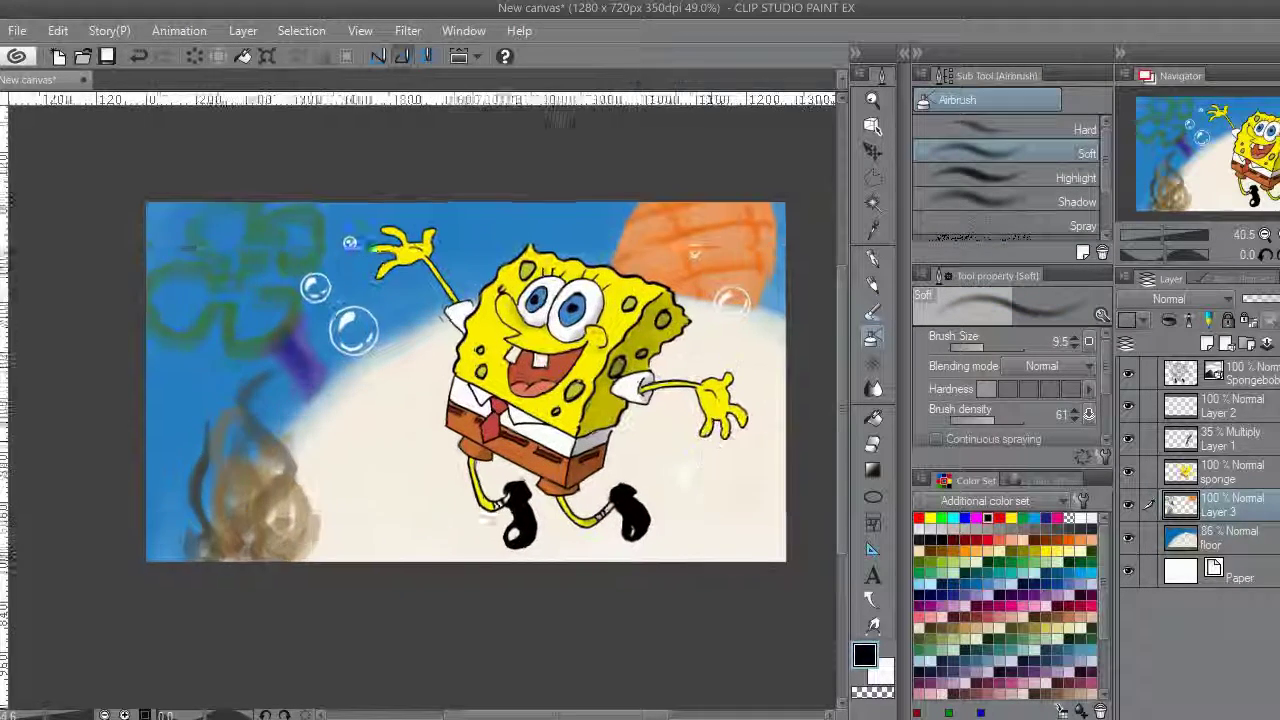
pyautogui.click(996, 347)
pyautogui.moveTo(613, 480); pyautogui.dragTo(510, 453)
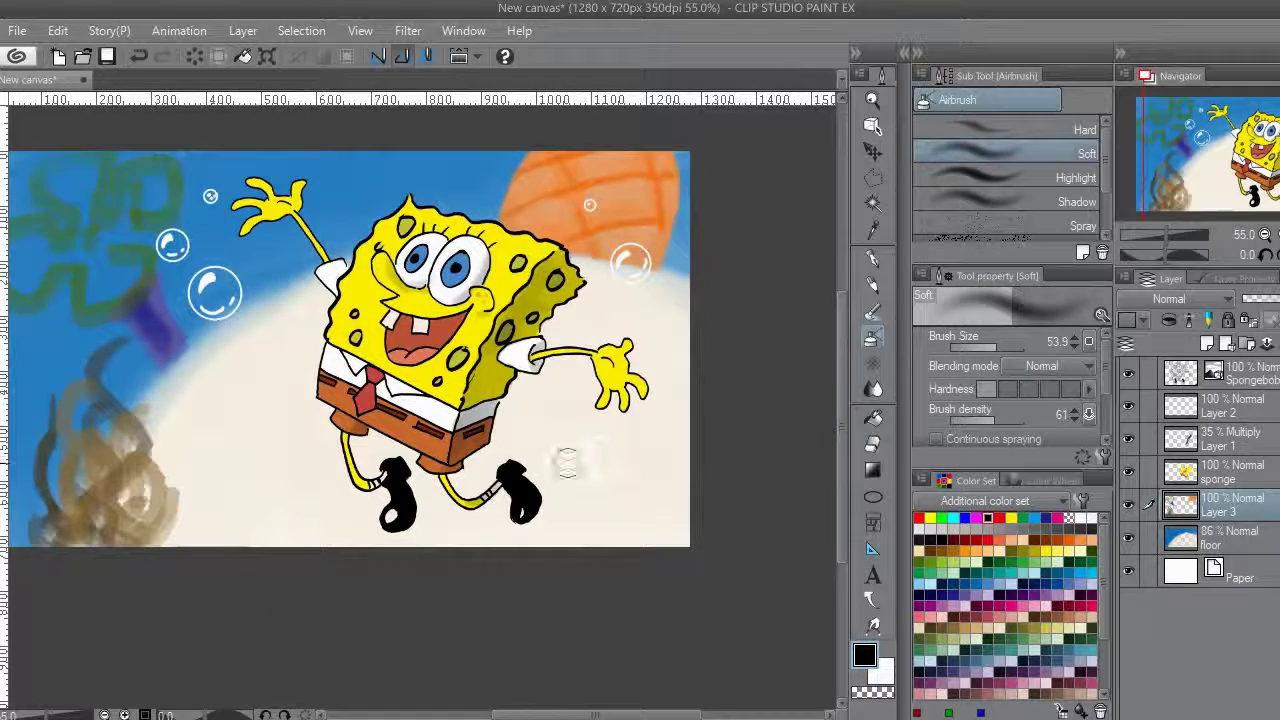
pyautogui.moveTo(552, 514); pyautogui.dragTo(604, 476)
pyautogui.moveTo(424, 507)
pyautogui.mouseDown()
pyautogui.moveTo(529, 444)
pyautogui.moveTo(512, 451)
pyautogui.moveTo(562, 451)
pyautogui.moveTo(604, 396)
pyautogui.moveTo(717, 467)
pyautogui.mouseUp()
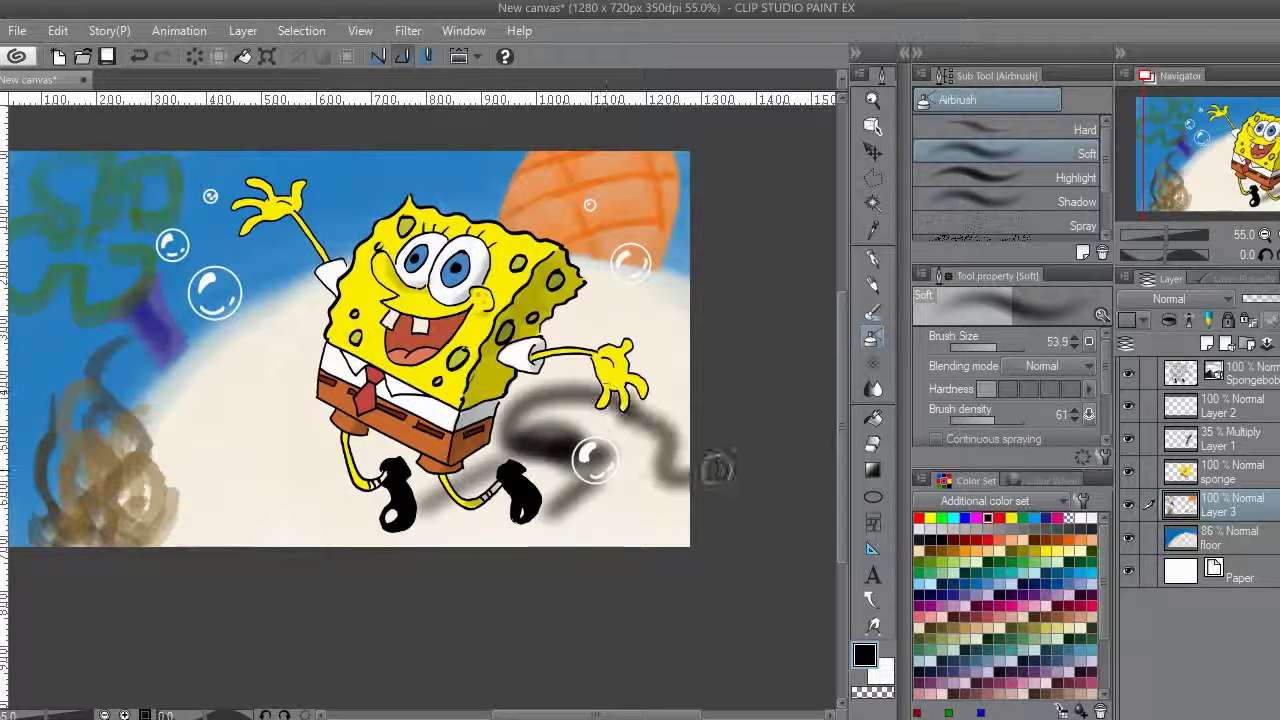
pyautogui.hotkey('ctrl', 'z')
pyautogui.hotkey('ctrl', 'z')
pyautogui.hotkey('ctrl', 'z')
# Pick an olive green as the Soft airbrush's drawing colour.
pyautogui.scroll(-1, 776, 380)
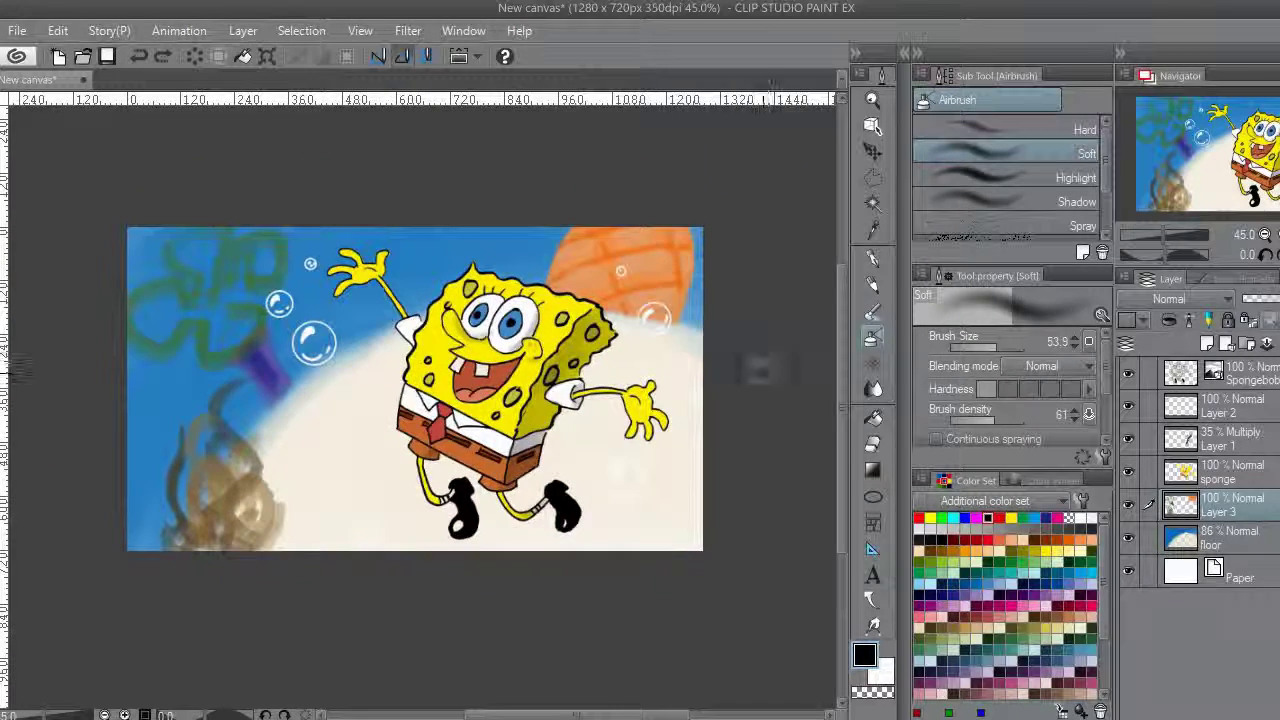
pyautogui.click(930, 562)
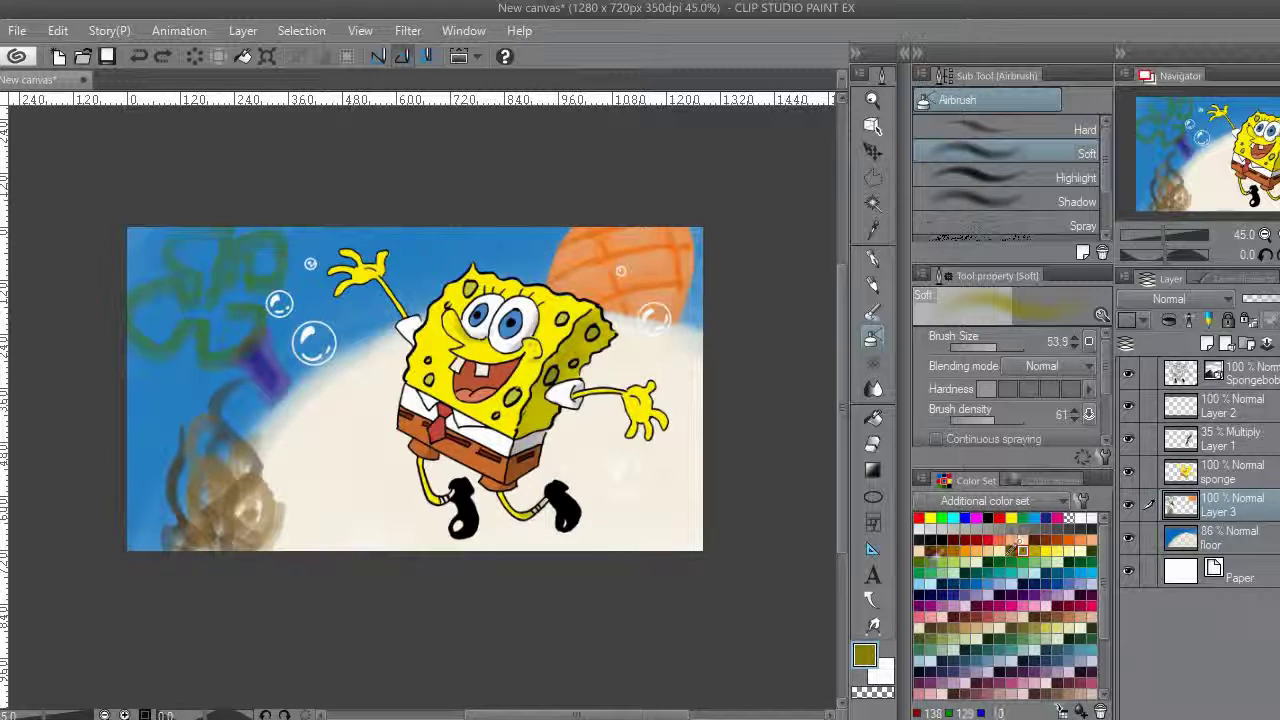
pyautogui.scroll(1, 240, 365)
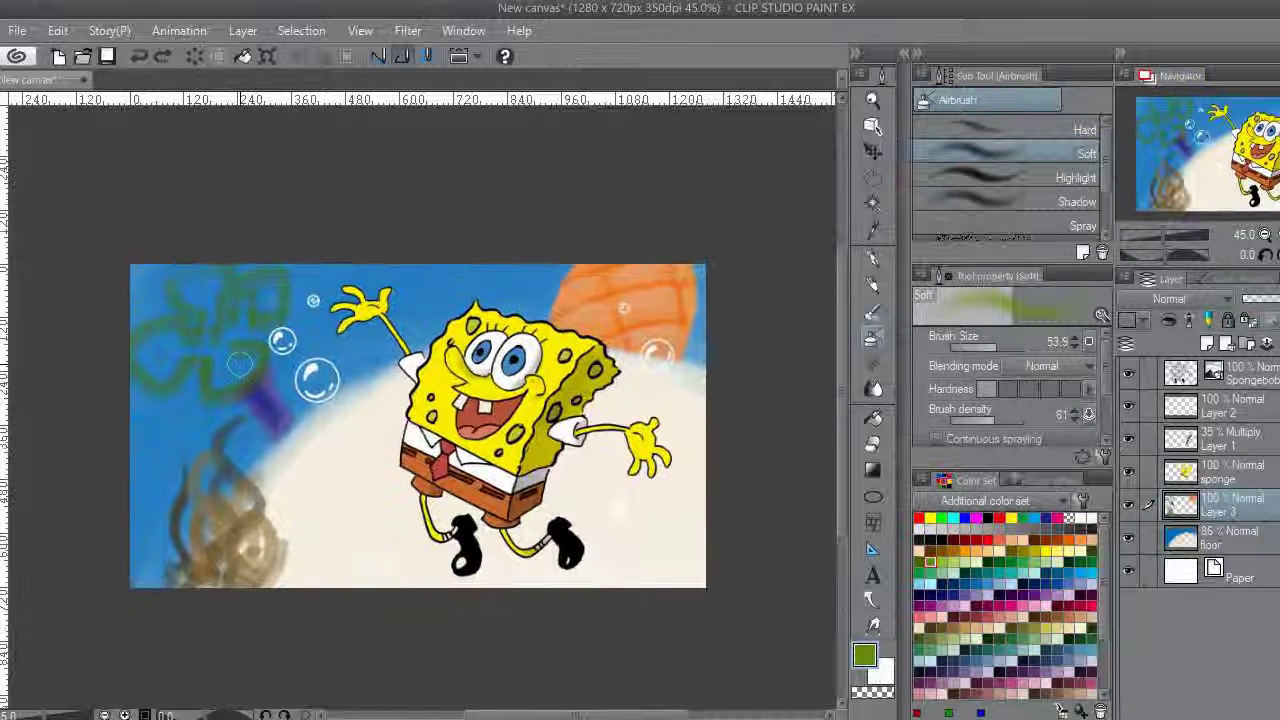